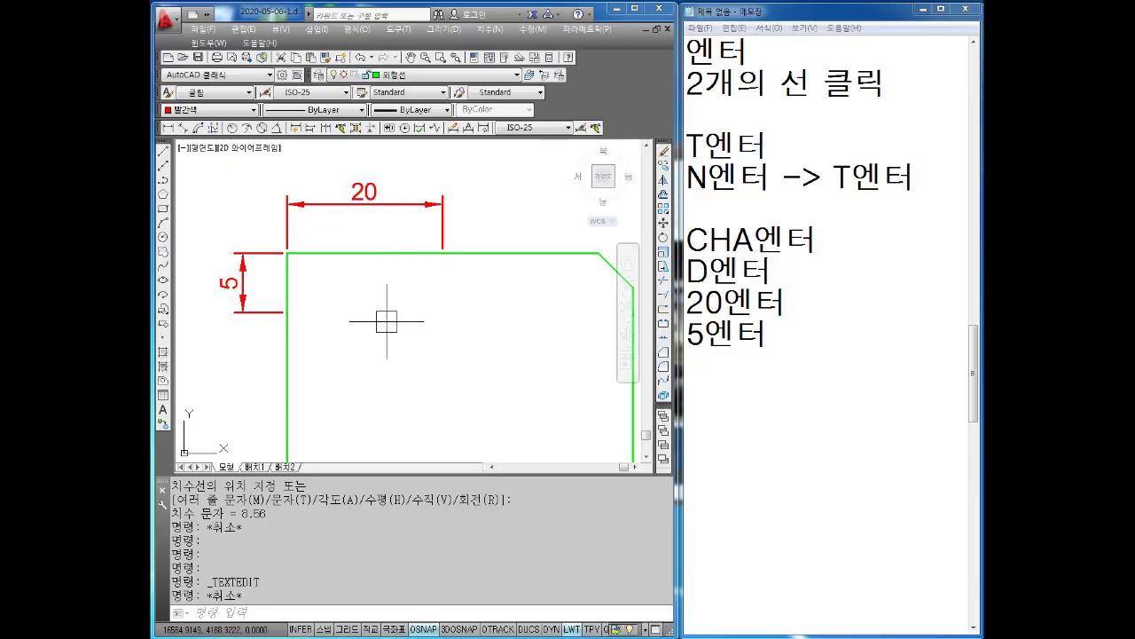
Draw small marker circles at the 20 mark on the top line and the 5 mark on the side.
{"action": "scroll", "coordinate": [360, 254], "scroll_direction": "up", "scroll_amount": 2}
{"action": "scroll", "coordinate": [370, 292], "scroll_direction": "up", "scroll_amount": 2}
{"action": "type", "text": "c"}
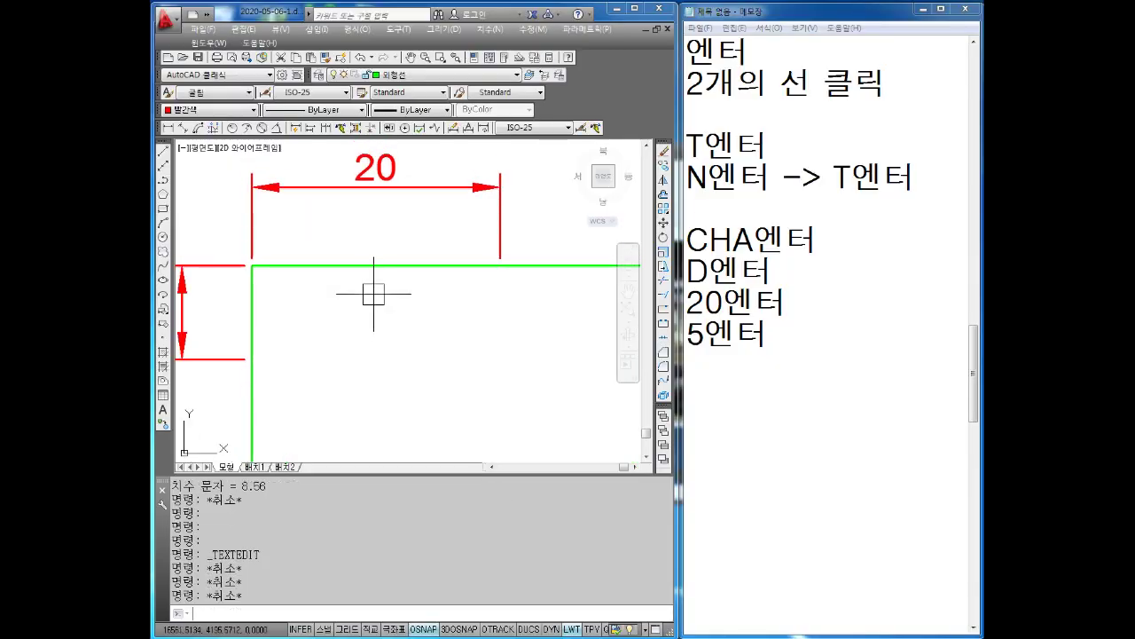
{"action": "key", "text": "Return"}
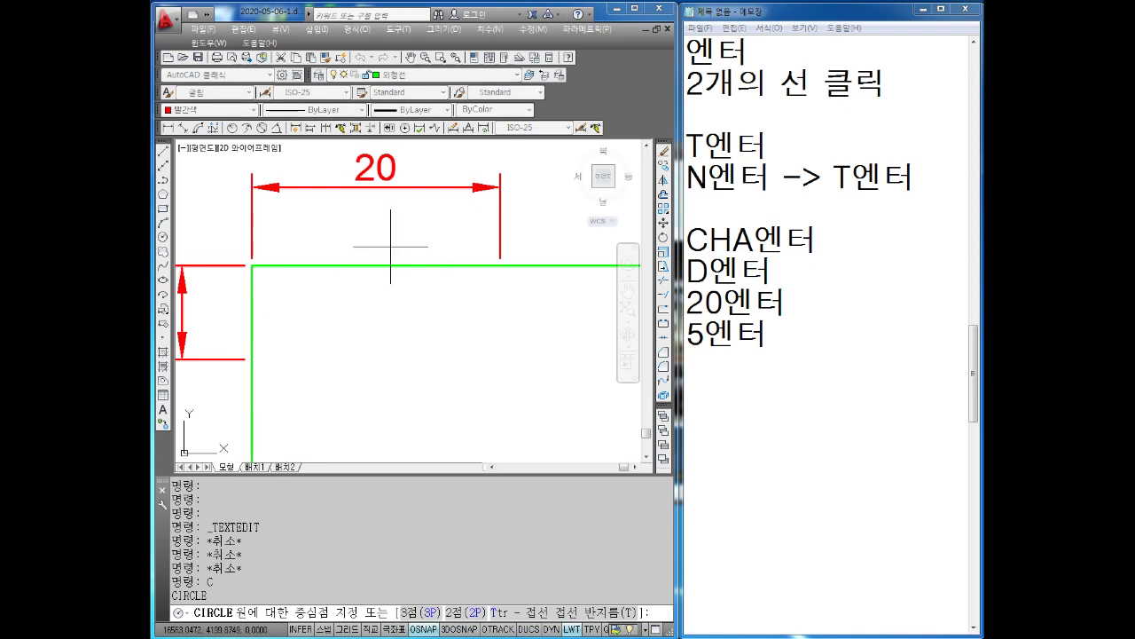
{"action": "left_click", "coordinate": [392, 264]}
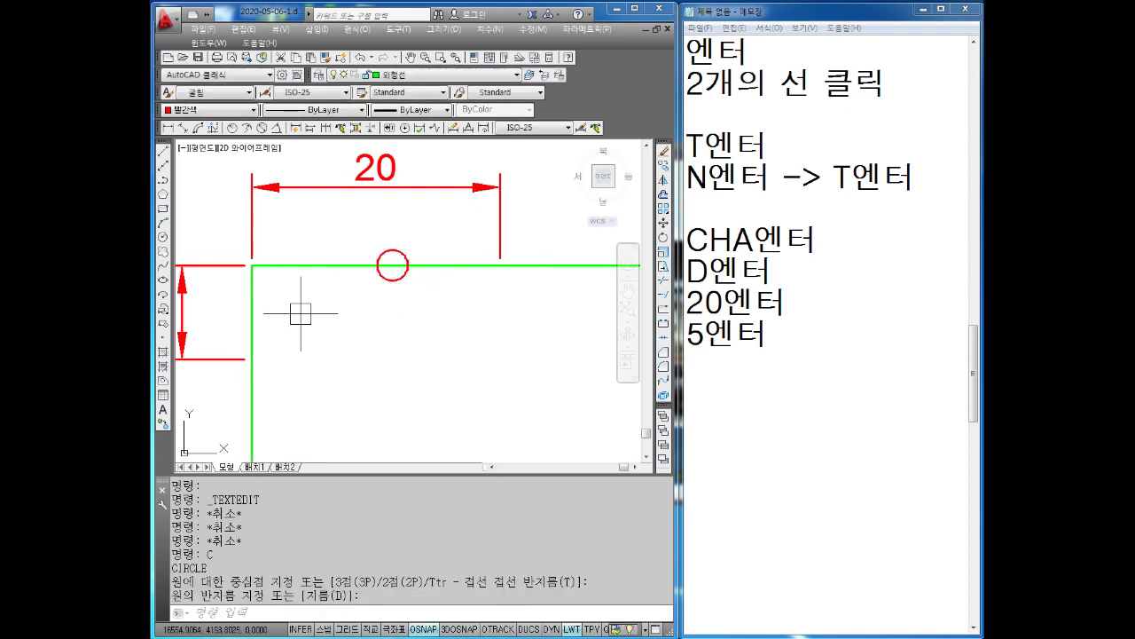
{"action": "key", "text": "Return"}
{"action": "left_click", "coordinate": [260, 328]}
{"action": "key", "text": "Return"}
{"action": "key", "text": "Escape"}
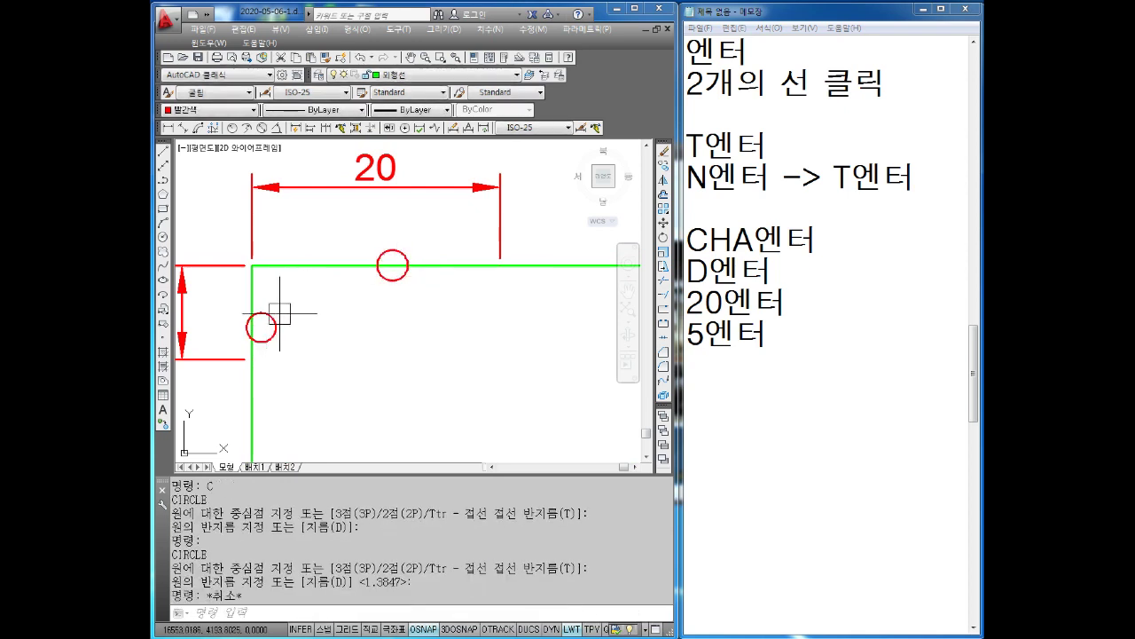
{"action": "scroll", "coordinate": [279, 313], "scroll_direction": "down", "scroll_amount": 3}
{"action": "scroll", "coordinate": [317, 325], "scroll_direction": "up", "scroll_amount": 2}
Highlight the 20엔터 and 5엔터 steps in the notes, then start CHAMFER.
{"action": "left_click_drag", "start_coordinate": [789, 301], "coordinate": [690, 302]}
{"action": "left_click_drag", "start_coordinate": [781, 334], "coordinate": [685, 336]}
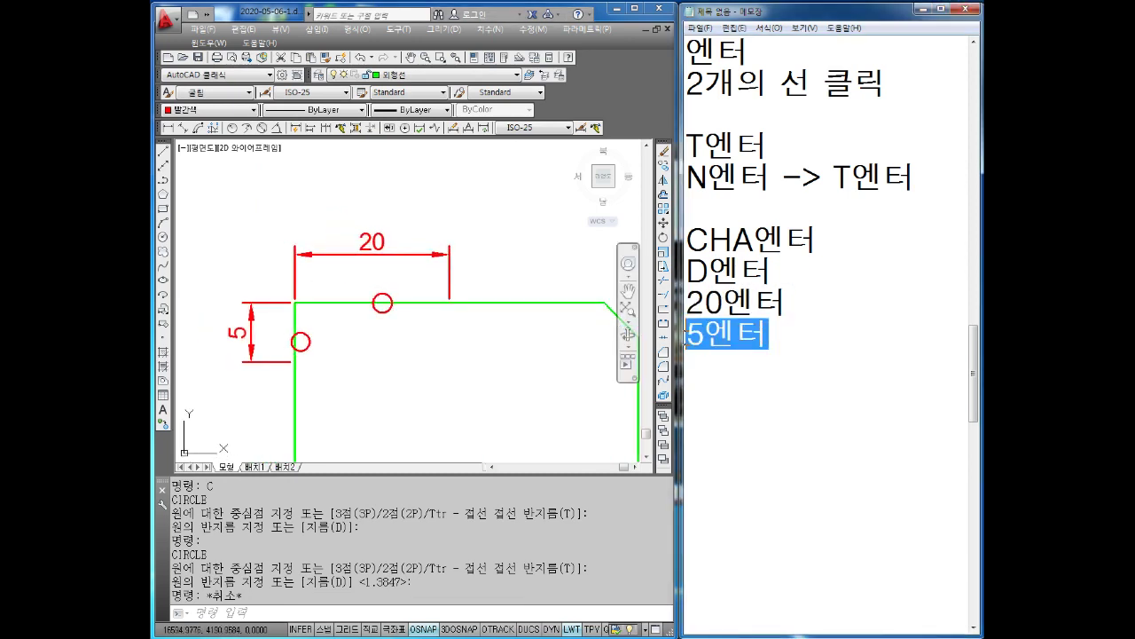
{"action": "left_click", "coordinate": [423, 362]}
{"action": "key", "text": "Escape"}
{"action": "key", "text": "Escape"}
{"action": "key", "text": "Escape"}
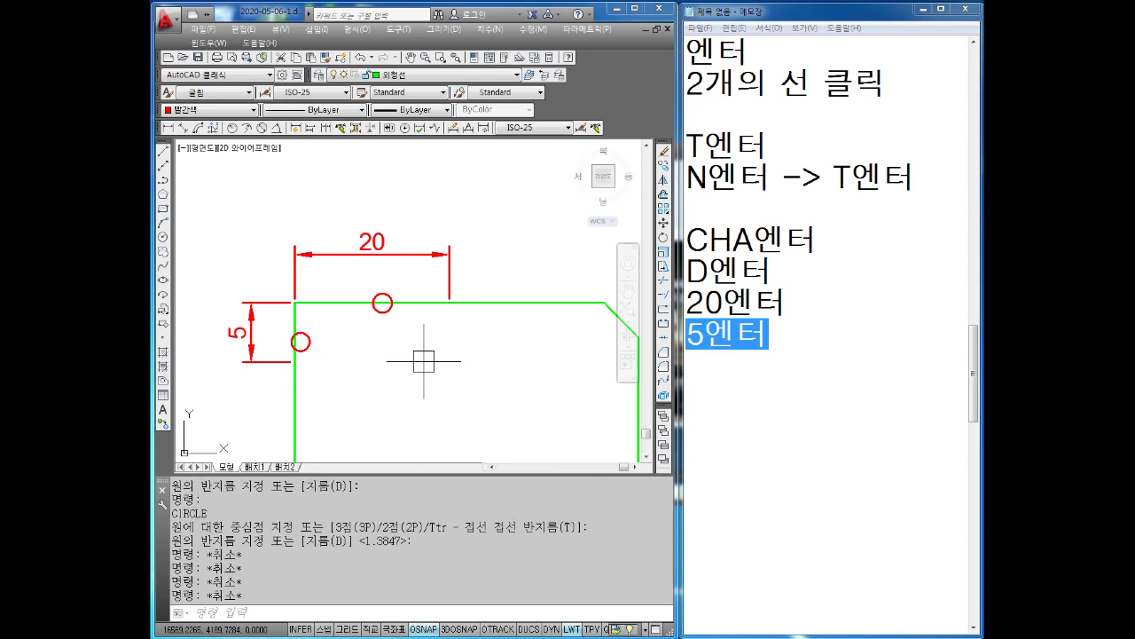
{"action": "left_click", "coordinate": [421, 612]}
{"action": "type", "text": "CHA"}
{"action": "key", "text": "Return"}
{"action": "type", "text": "D"}
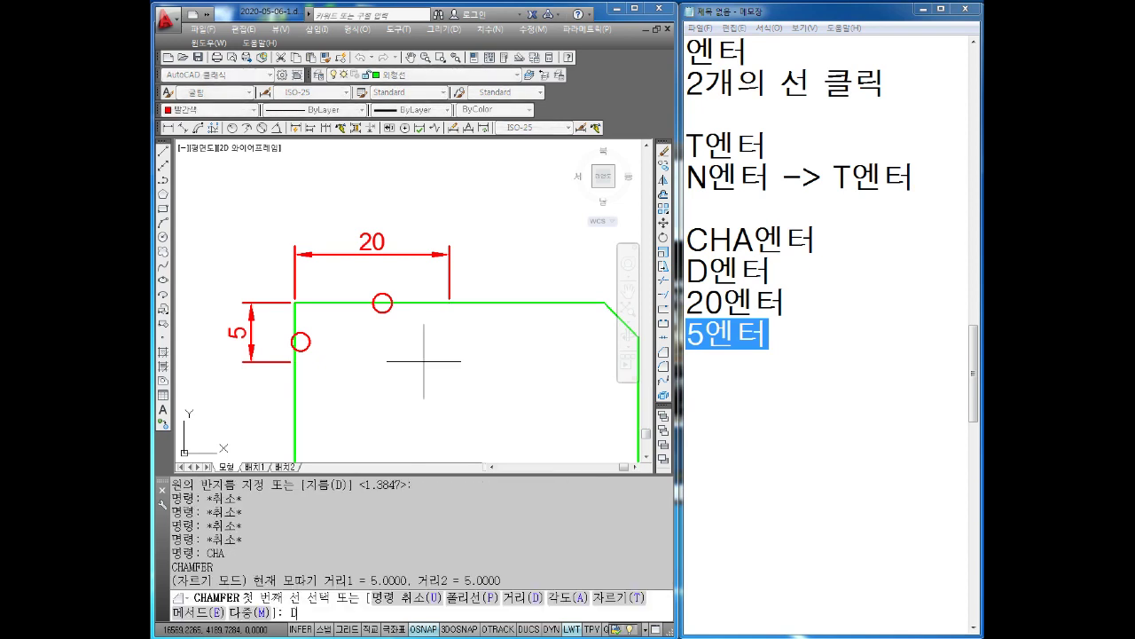
Chamfer the top-left corner with distances 20 along the top line and 5 down the side.
{"action": "key", "text": "Return"}
{"action": "type", "text": "20"}
{"action": "key", "text": "Return"}
{"action": "type", "text": "5"}
{"action": "key", "text": "Return"}
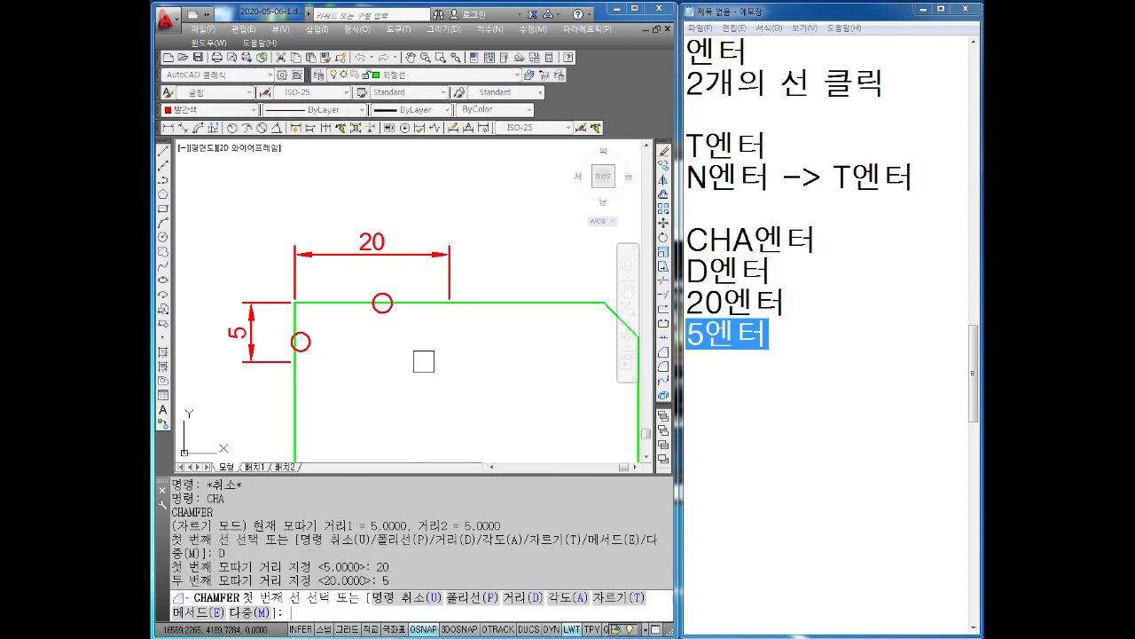
{"action": "scroll", "coordinate": [399, 343], "scroll_direction": "up", "scroll_amount": 2}
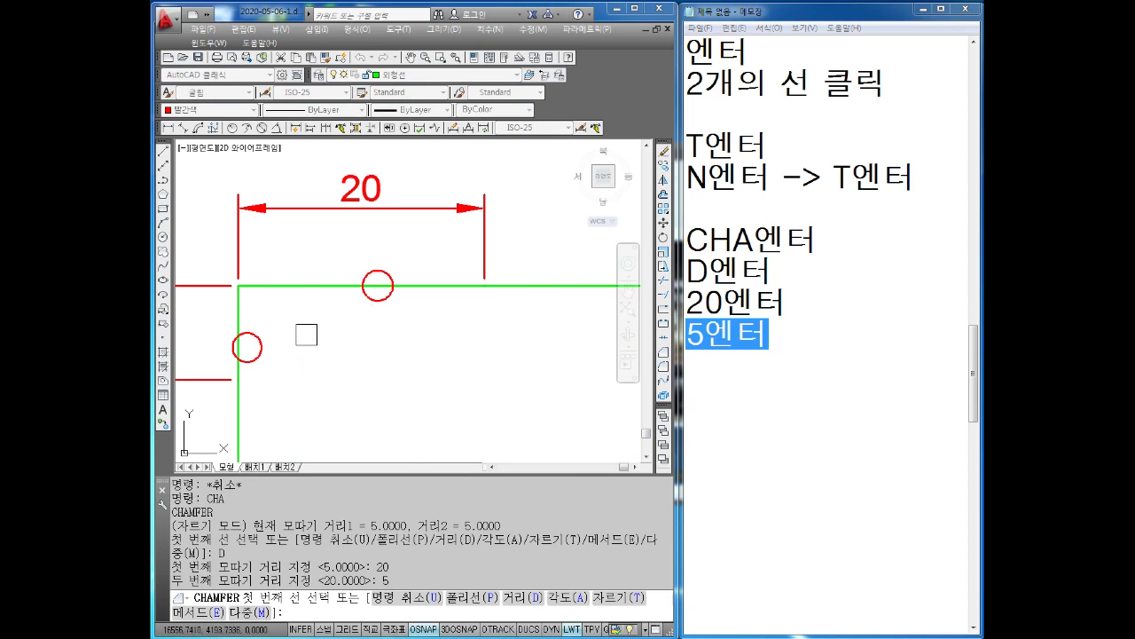
{"action": "left_click", "coordinate": [288, 285]}
{"action": "left_click", "coordinate": [238, 308]}
{"action": "scroll", "coordinate": [239, 309], "scroll_direction": "down", "scroll_amount": 3}
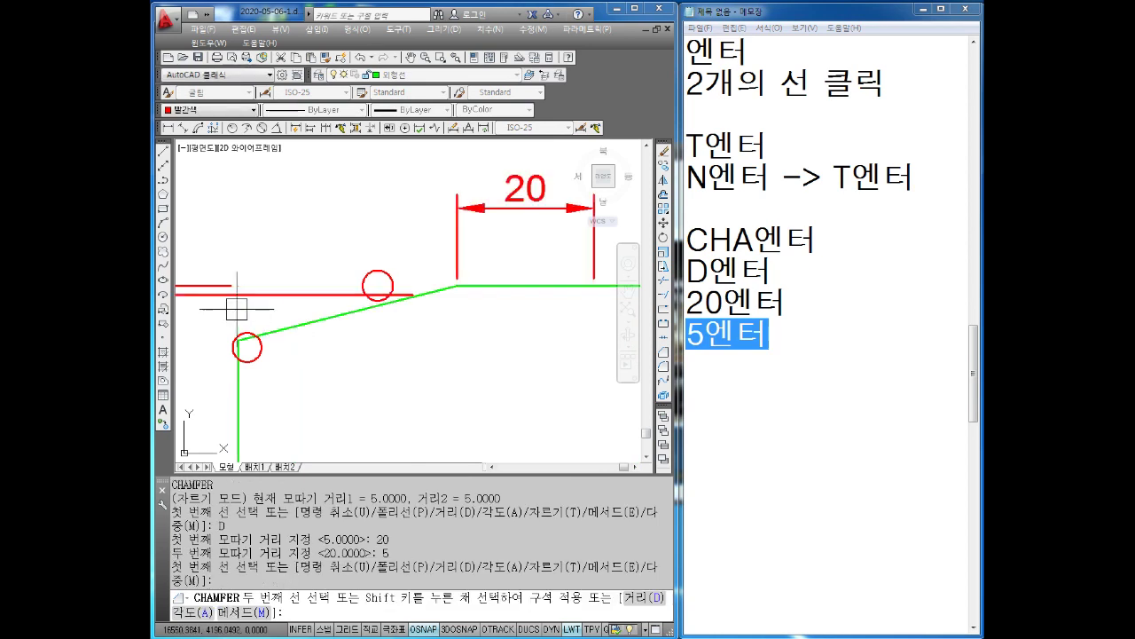
{"action": "key", "text": "Escape"}
Delete the red 5 and 20 dimensions and both marker circles.
{"action": "scroll", "coordinate": [337, 311], "scroll_direction": "down", "scroll_amount": 2}
{"action": "left_click", "coordinate": [285, 247]}
{"action": "left_click", "coordinate": [255, 302]}
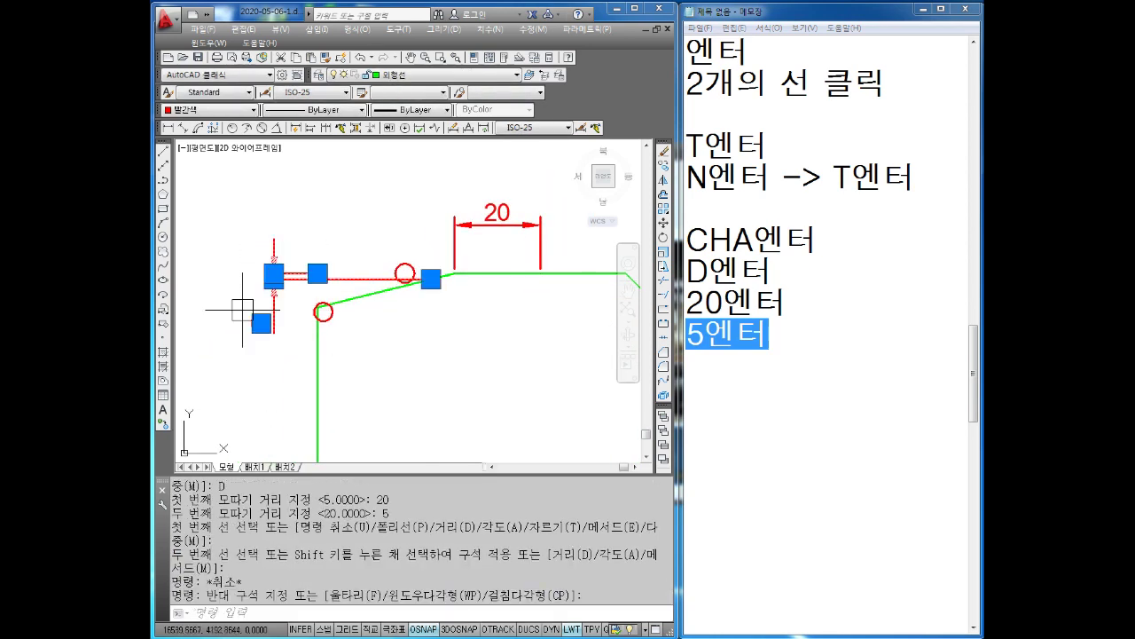
{"action": "key", "text": "Delete"}
{"action": "left_click", "coordinate": [520, 198]}
{"action": "left_click", "coordinate": [384, 269]}
{"action": "key", "text": "Delete"}
{"action": "left_click", "coordinate": [399, 270]}
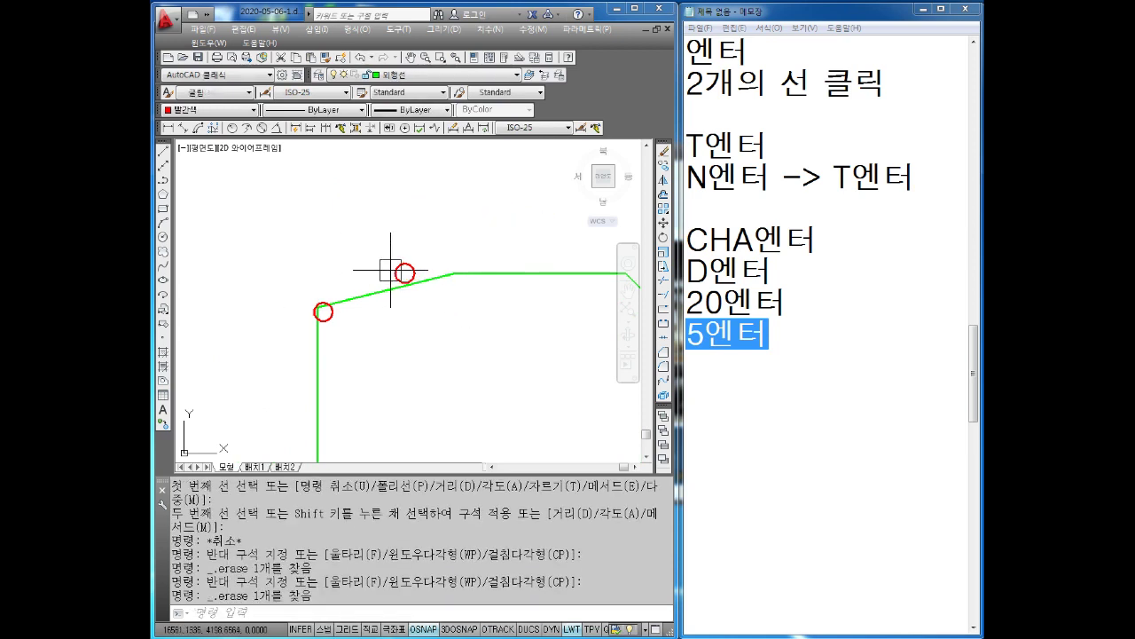
{"action": "key", "text": "Delete"}
{"action": "left_click", "coordinate": [323, 311]}
{"action": "key", "text": "Delete"}
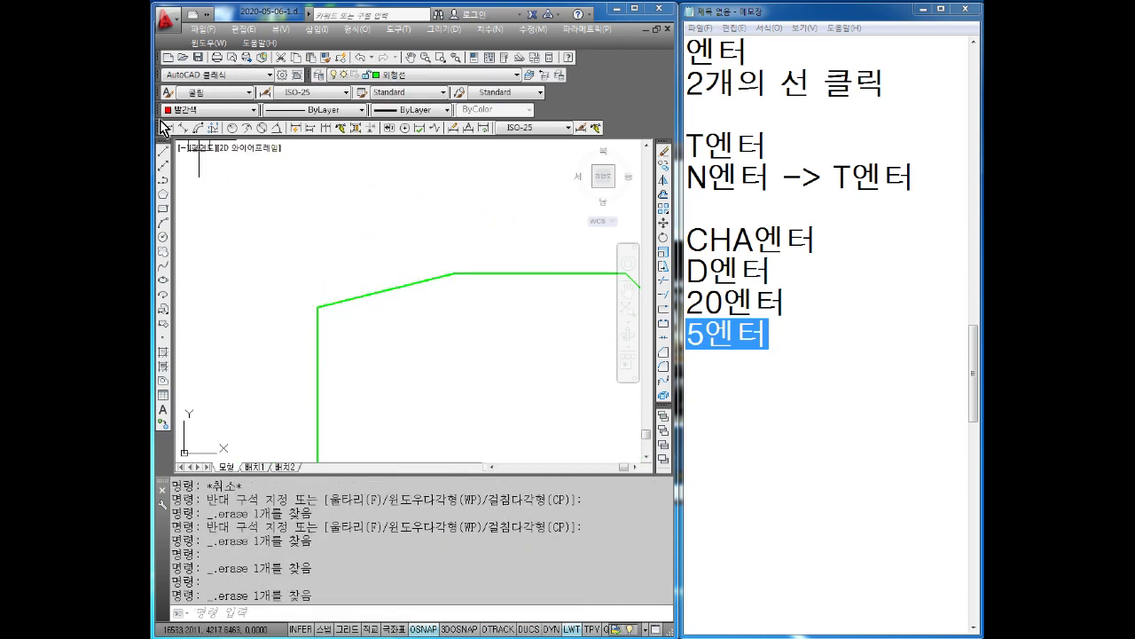
Add a horizontal 20 and a vertical 5 linear dimension to the chamfer.
{"action": "left_click", "coordinate": [168, 127]}
{"action": "left_click", "coordinate": [317, 307]}
{"action": "left_click", "coordinate": [453, 274]}
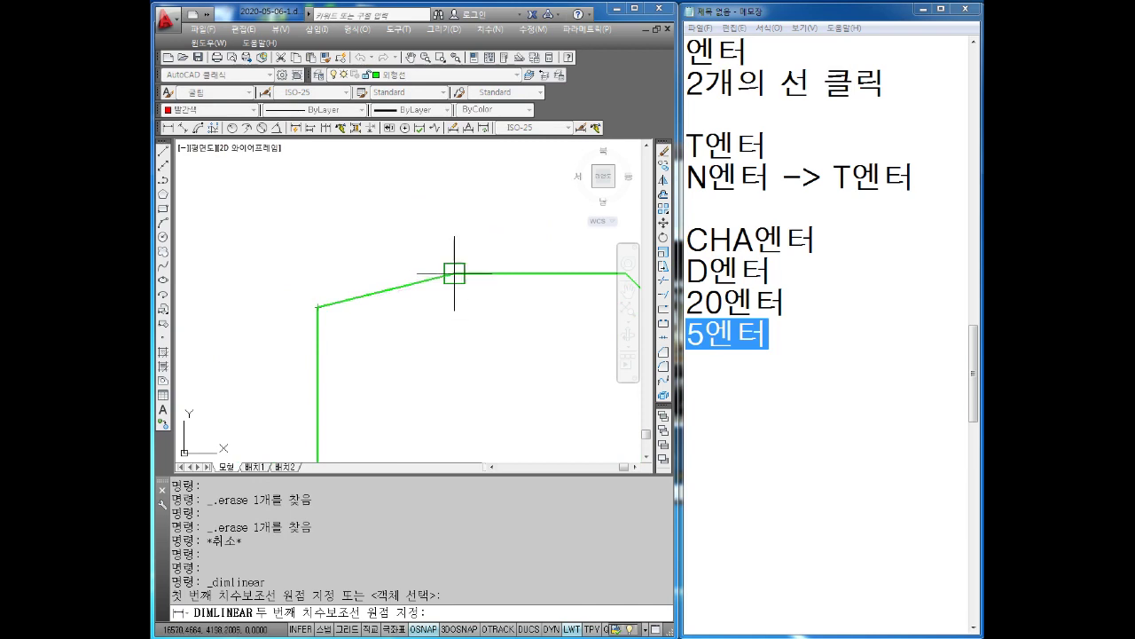
{"action": "left_click", "coordinate": [387, 210]}
{"action": "key", "text": "Return"}
{"action": "scroll", "coordinate": [373, 306], "scroll_direction": "up", "scroll_amount": 2}
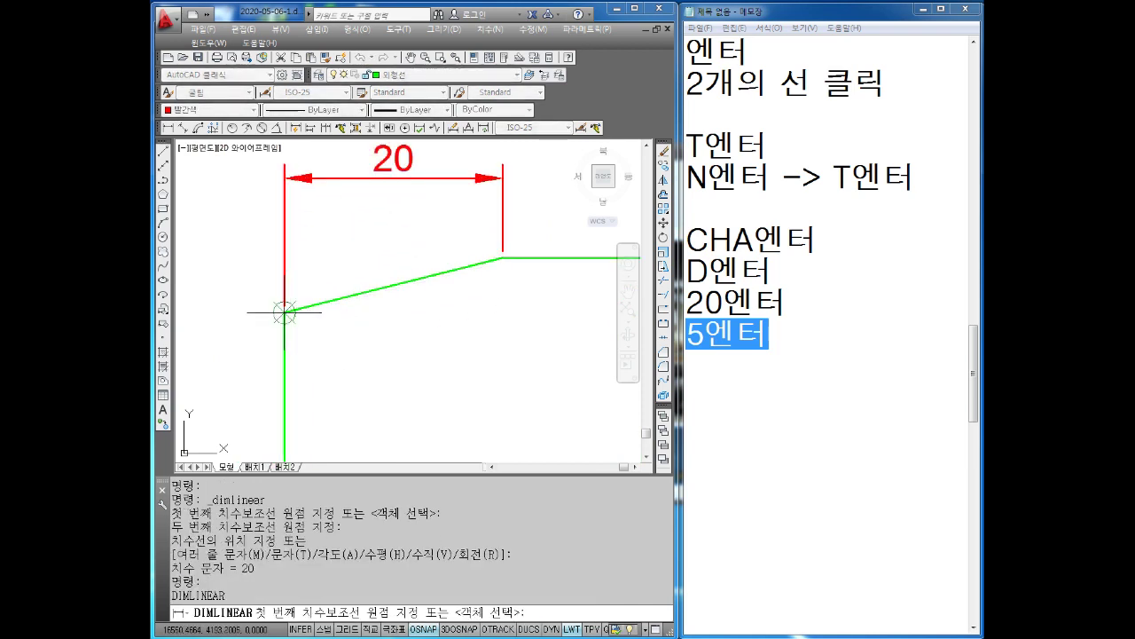
{"action": "left_click", "coordinate": [284, 311]}
{"action": "left_click", "coordinate": [502, 258]}
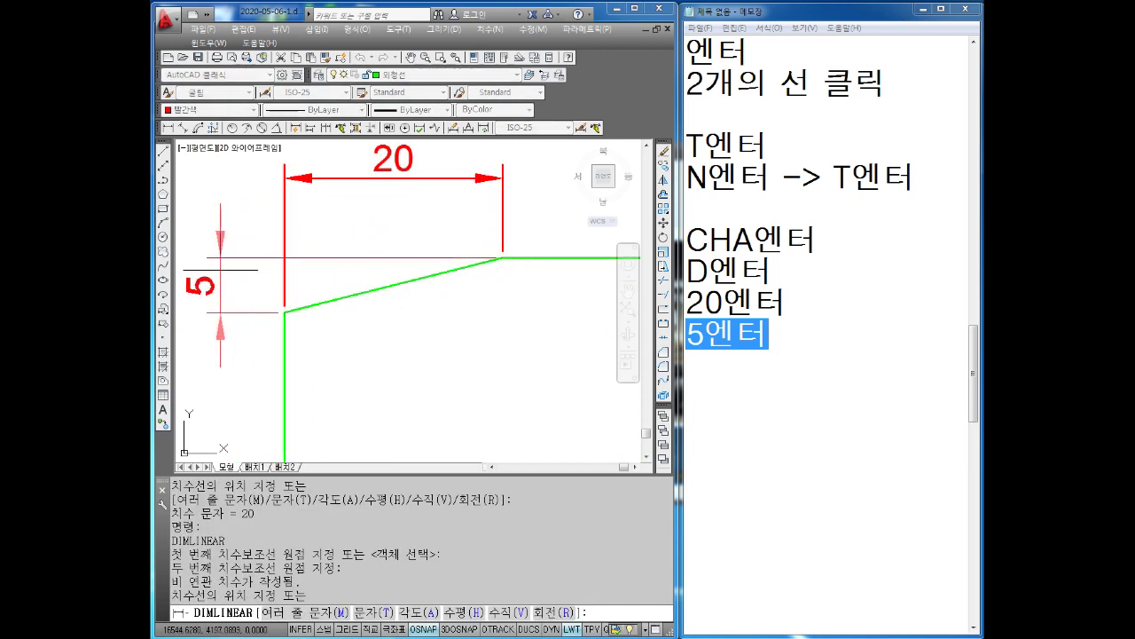
{"action": "left_click", "coordinate": [220, 270]}
{"action": "key", "text": "Escape"}
{"action": "scroll", "coordinate": [372, 265], "scroll_direction": "down", "scroll_amount": 6}
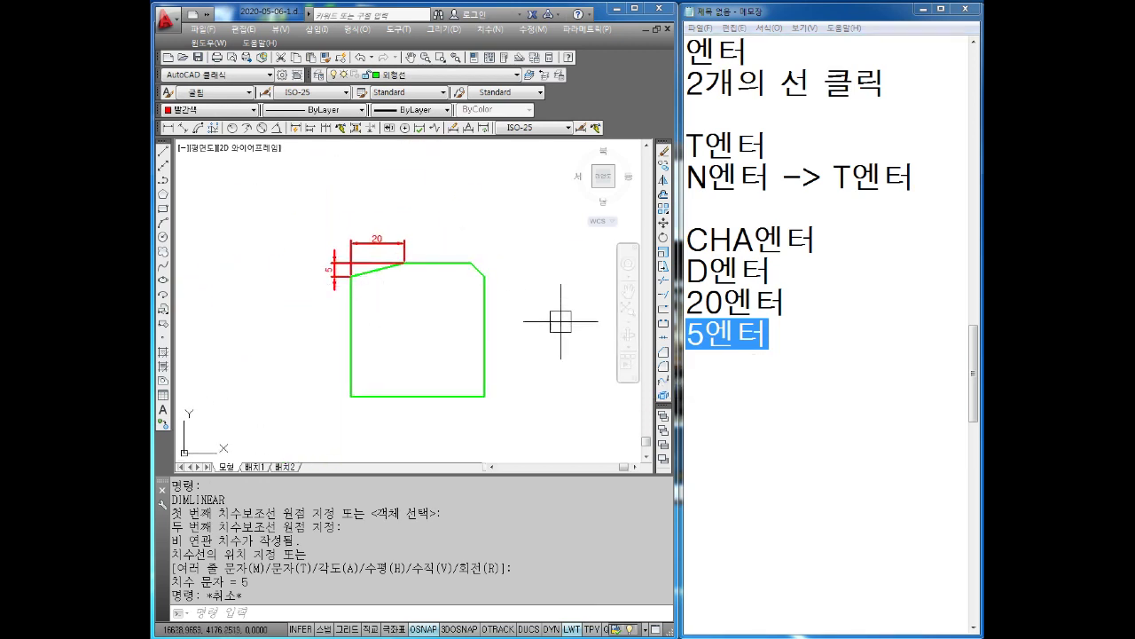
Pan the view to show the whole shape, then place the caret at the end of the notes.
{"action": "scroll", "coordinate": [532, 306], "scroll_direction": "up", "scroll_amount": 2}
{"action": "scroll", "coordinate": [445, 252], "scroll_direction": "up", "scroll_amount": 1}
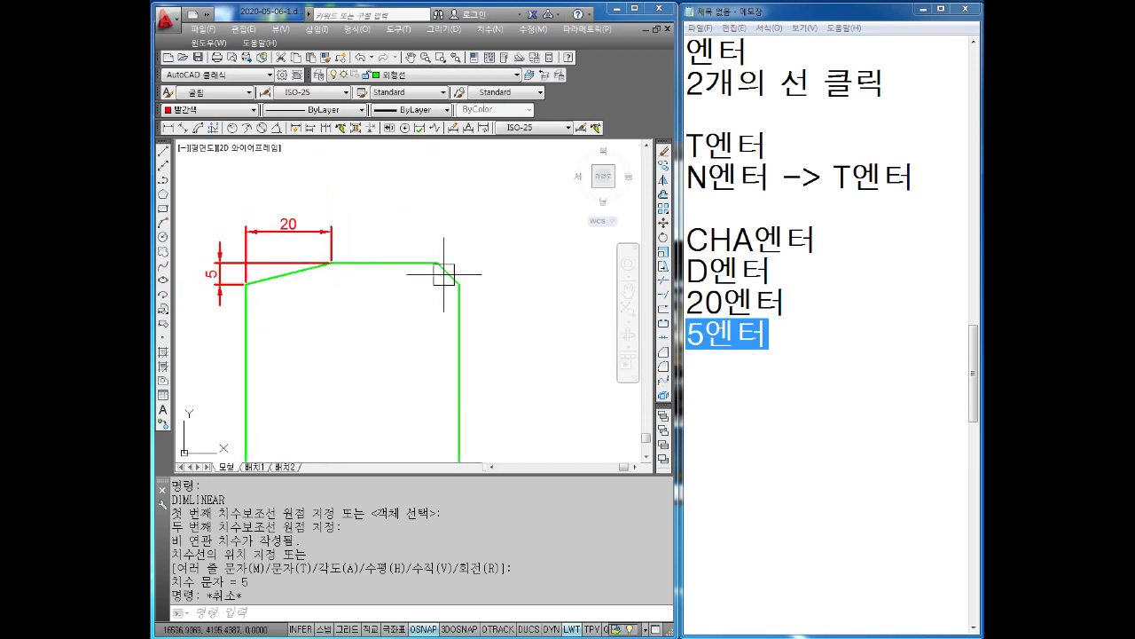
{"action": "scroll", "coordinate": [447, 278], "scroll_direction": "up", "scroll_amount": 3}
{"action": "scroll", "coordinate": [447, 280], "scroll_direction": "down", "scroll_amount": 3}
{"action": "middle_click_drag", "start_coordinate": [390, 297], "coordinate": [530, 294]}
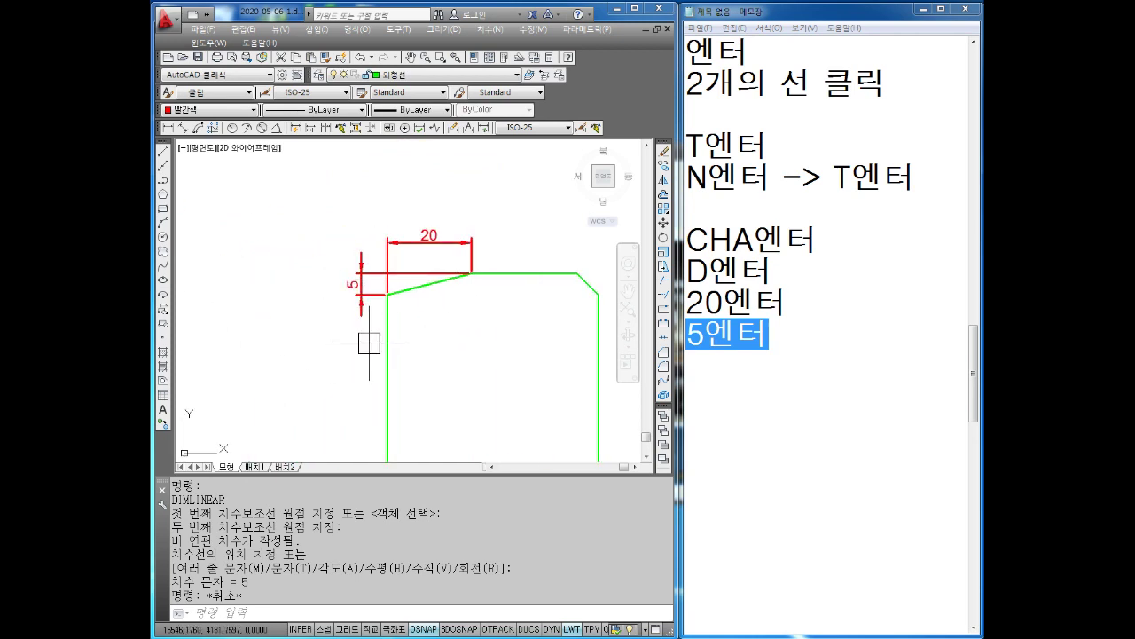
{"action": "scroll", "coordinate": [372, 337], "scroll_direction": "down", "scroll_amount": 1}
{"action": "scroll", "coordinate": [394, 292], "scroll_direction": "up", "scroll_amount": 1}
{"action": "scroll", "coordinate": [402, 297], "scroll_direction": "up", "scroll_amount": 1}
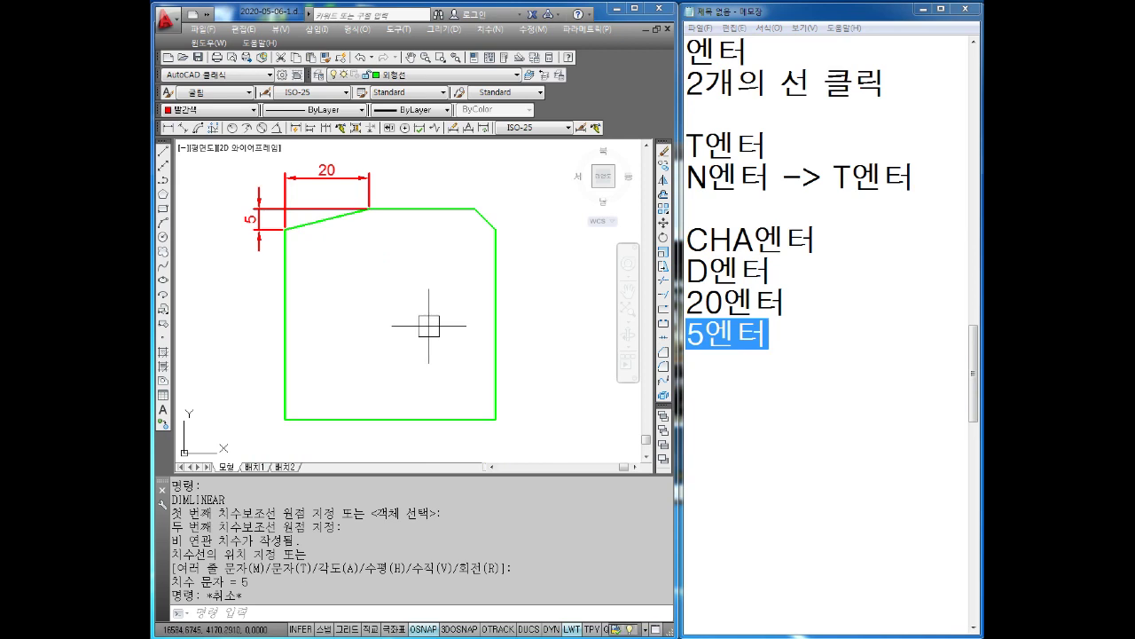
{"action": "left_click", "coordinate": [785, 423]}
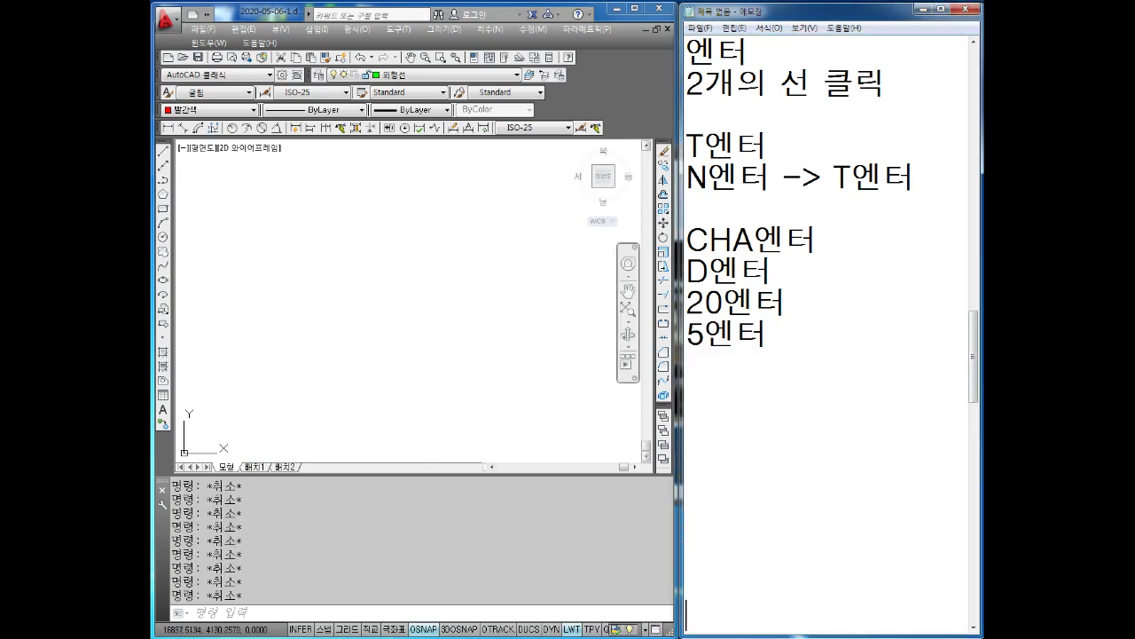
Write the new note lines L엔터, 직교ON and 수평선 in Notepad.
{"action": "key", "text": "Return"}
{"action": "key", "text": "Return"}
{"action": "key", "text": "Return"}
{"action": "key", "text": "Return"}
{"action": "key", "text": "Return"}
{"action": "key", "text": "Return"}
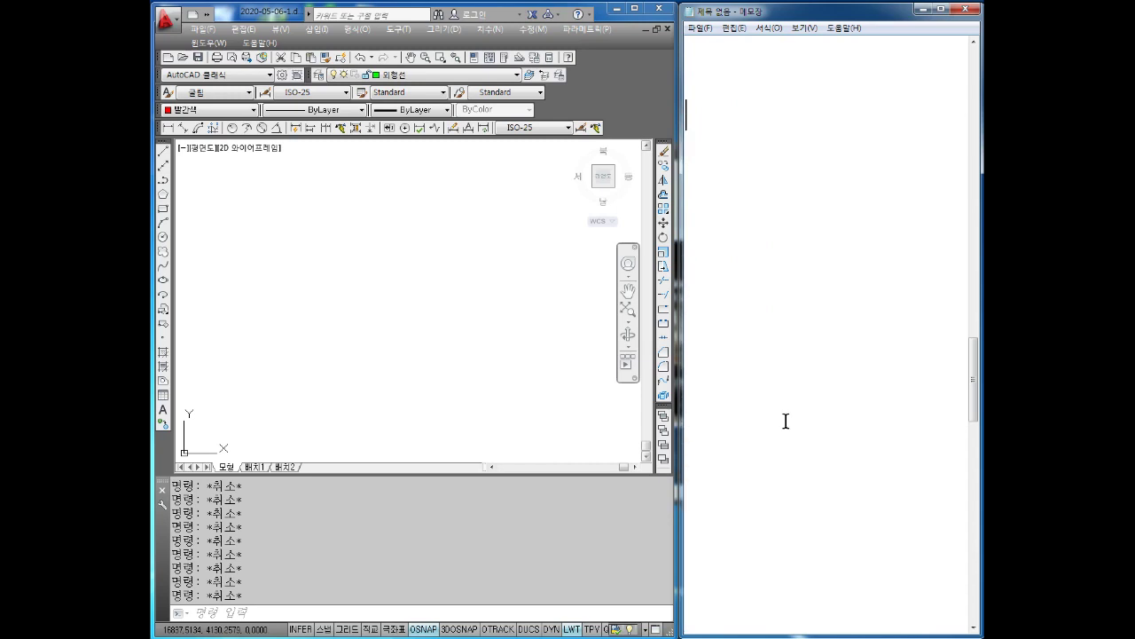
{"action": "type", "text": "L엔터"}
{"action": "key", "text": "Return"}
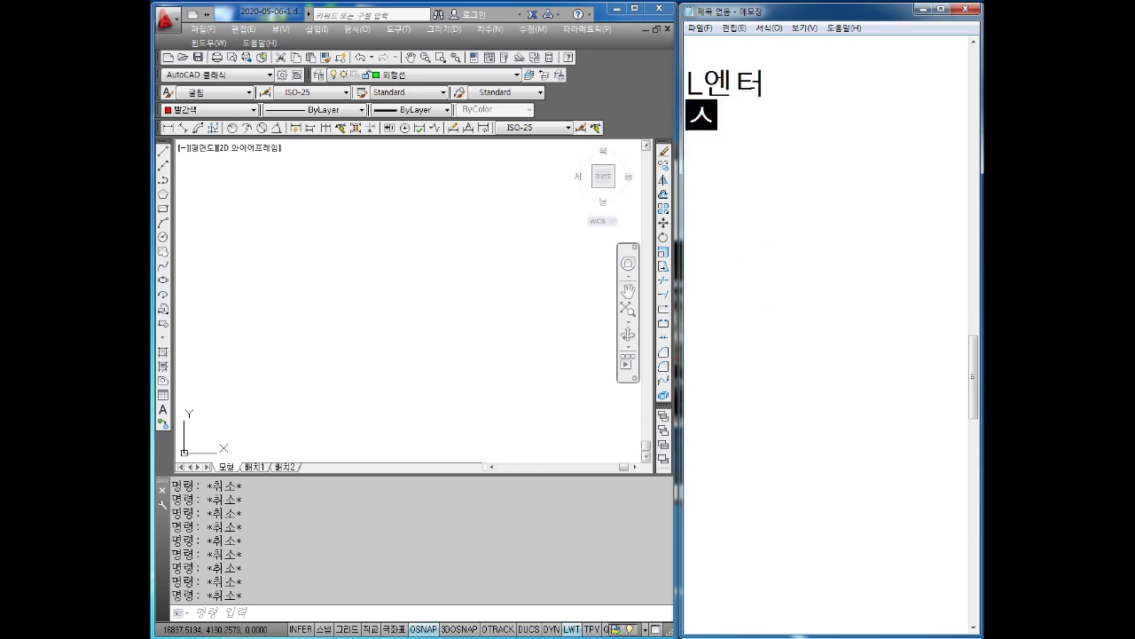
{"action": "type", "text": "수평선"}
{"action": "key", "text": "Return"}
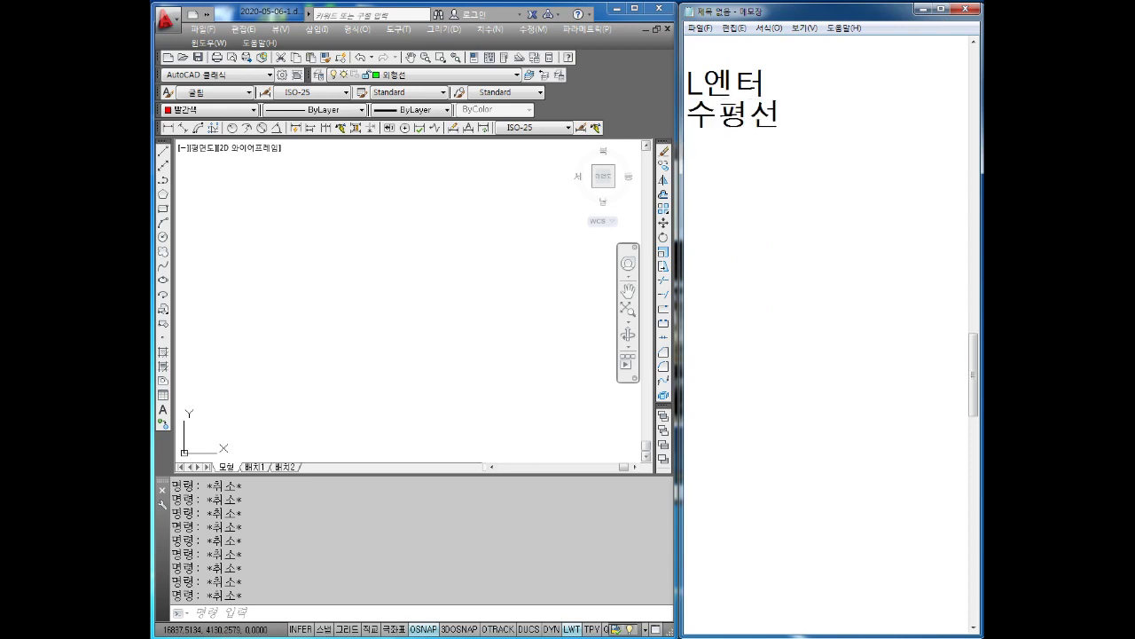
{"action": "key", "text": "Return"}
{"action": "type", "text": "ㄱ"}
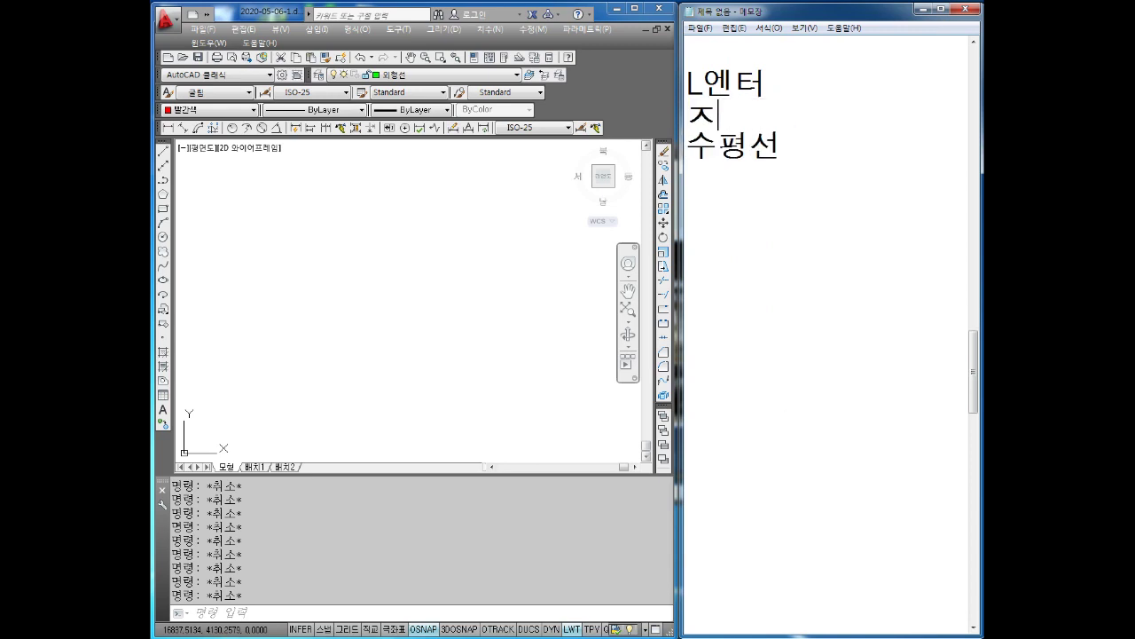
{"action": "type", "text": "ㄱ교"}
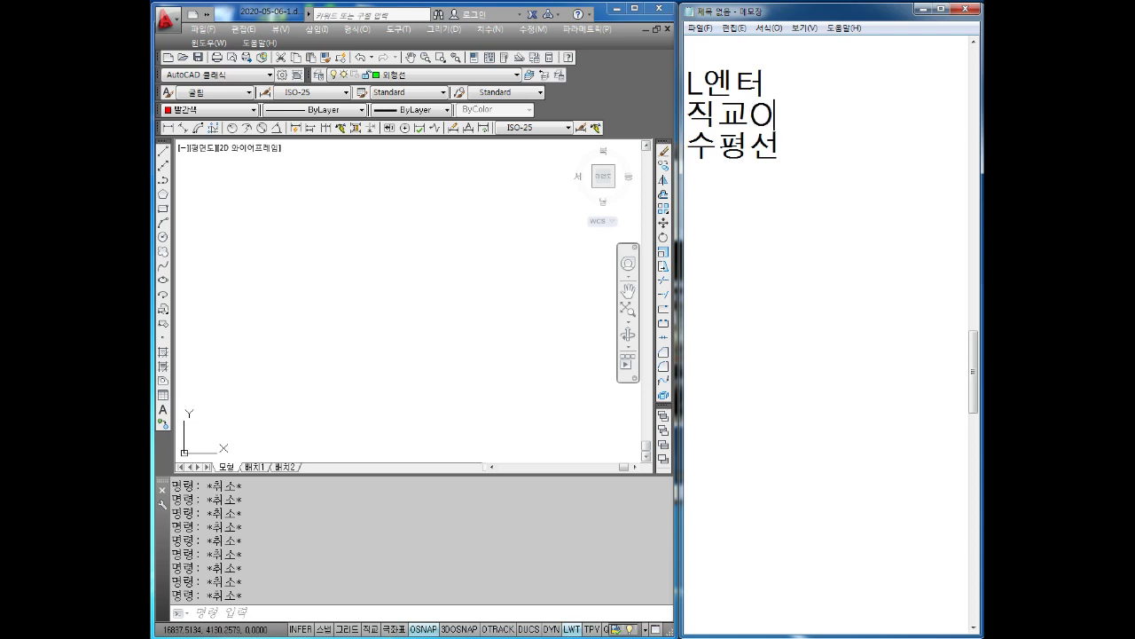
Back in AutoCAD, start the LINE command with L.
{"action": "left_click", "coordinate": [373, 399]}
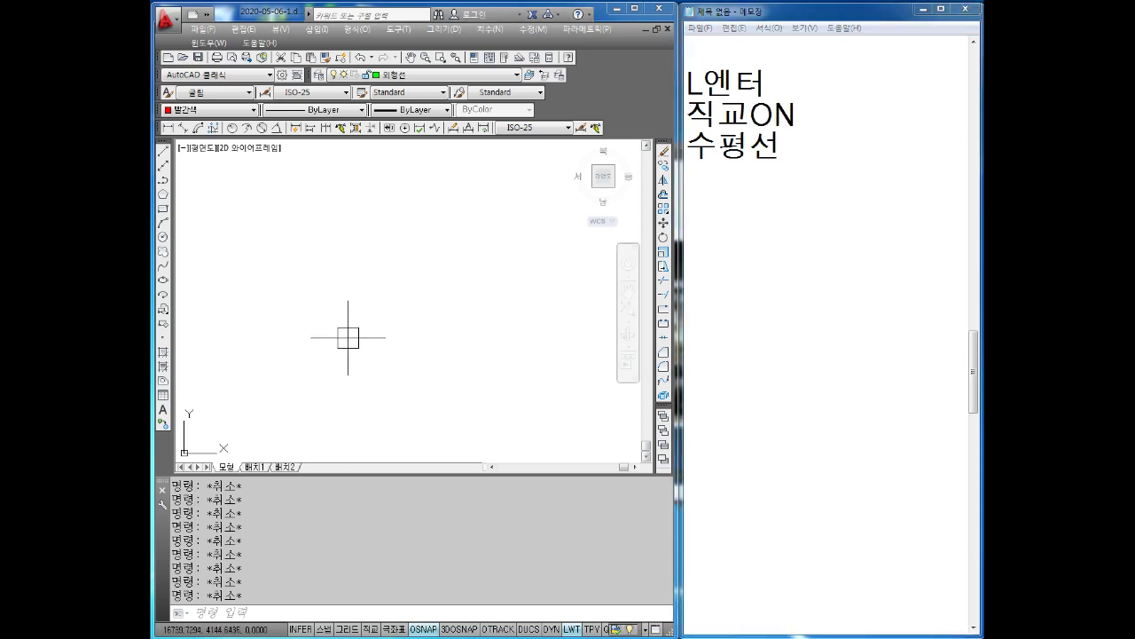
{"action": "type", "text": "L"}
{"action": "key", "text": "Return"}
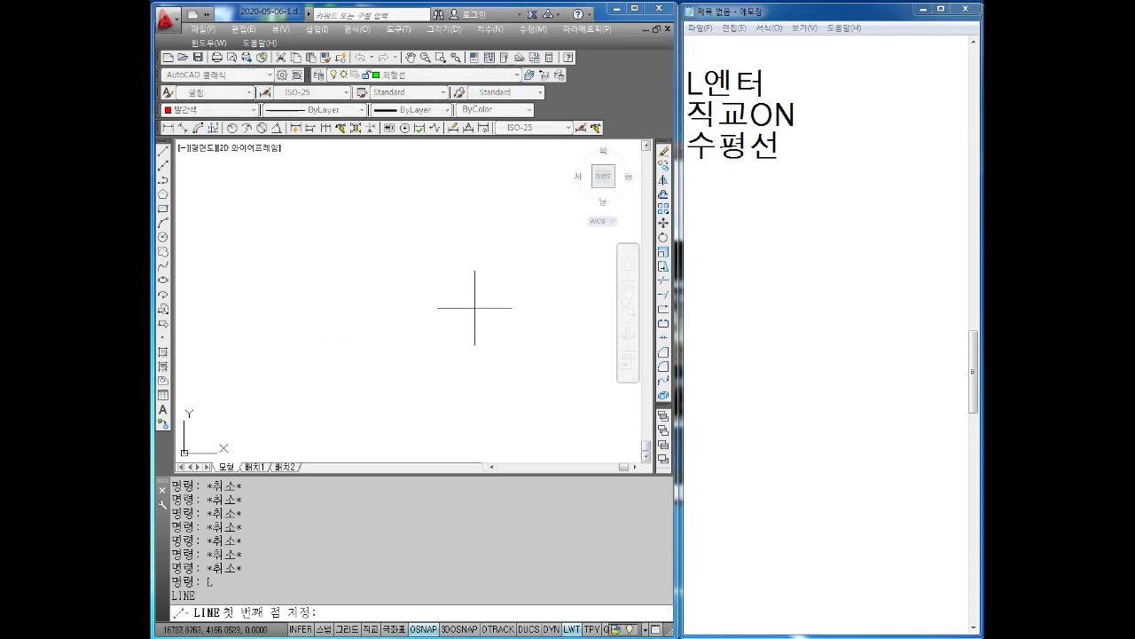
Start a horizontal line with Ortho on, drawing segments of 22, 15, 12 and 10.
{"action": "left_click", "coordinate": [470, 308]}
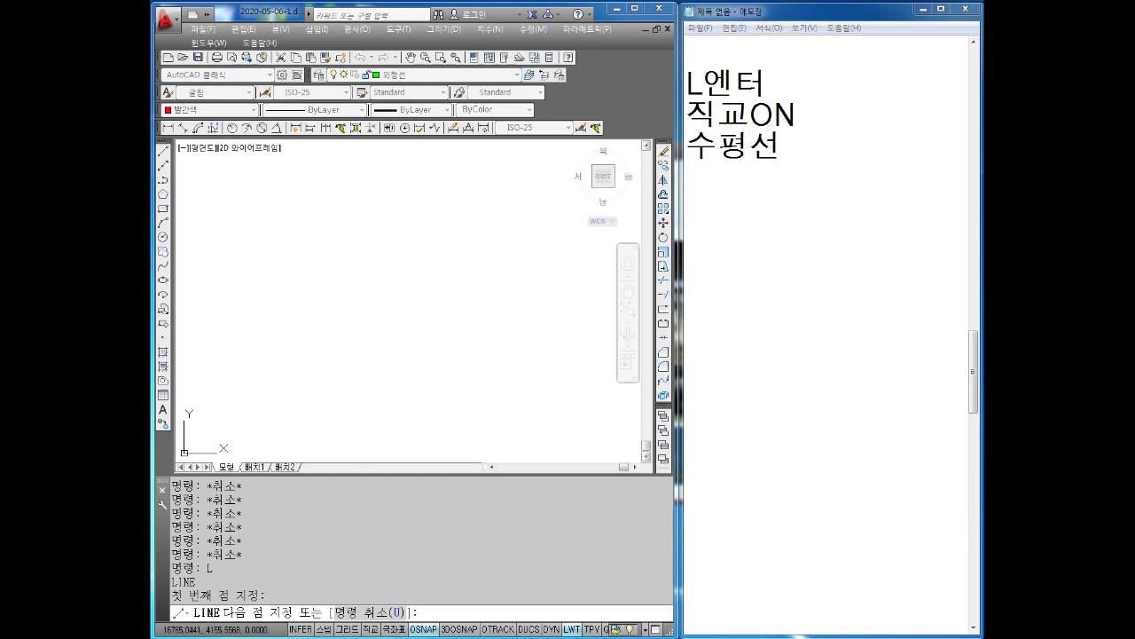
{"action": "key", "text": "F8"}
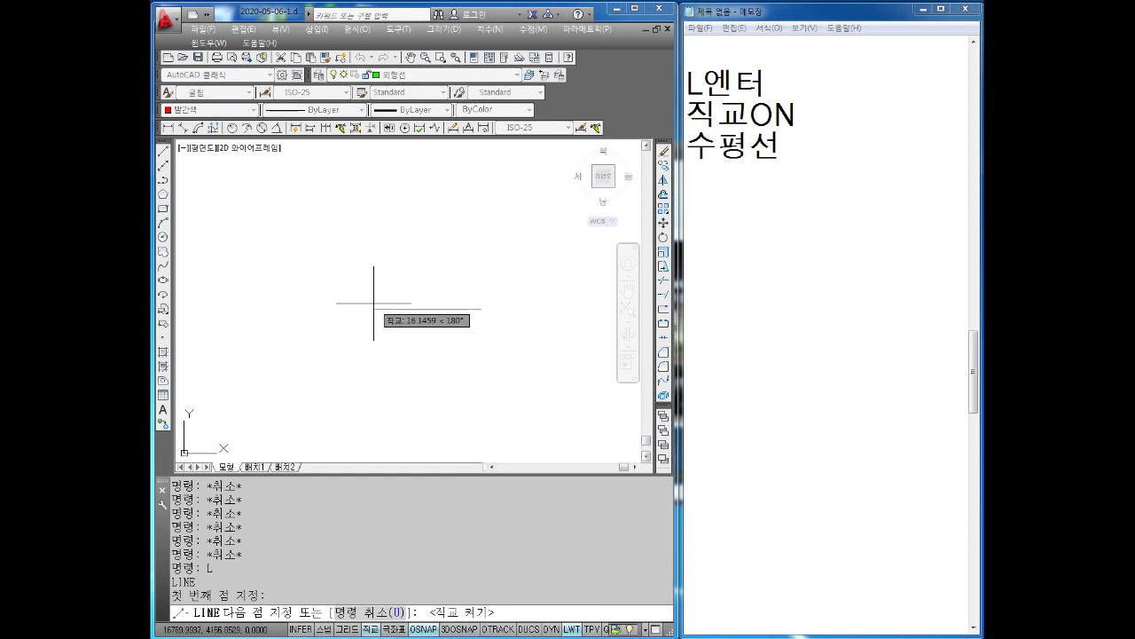
{"action": "type", "text": "2"}
{"action": "key", "text": "Return"}
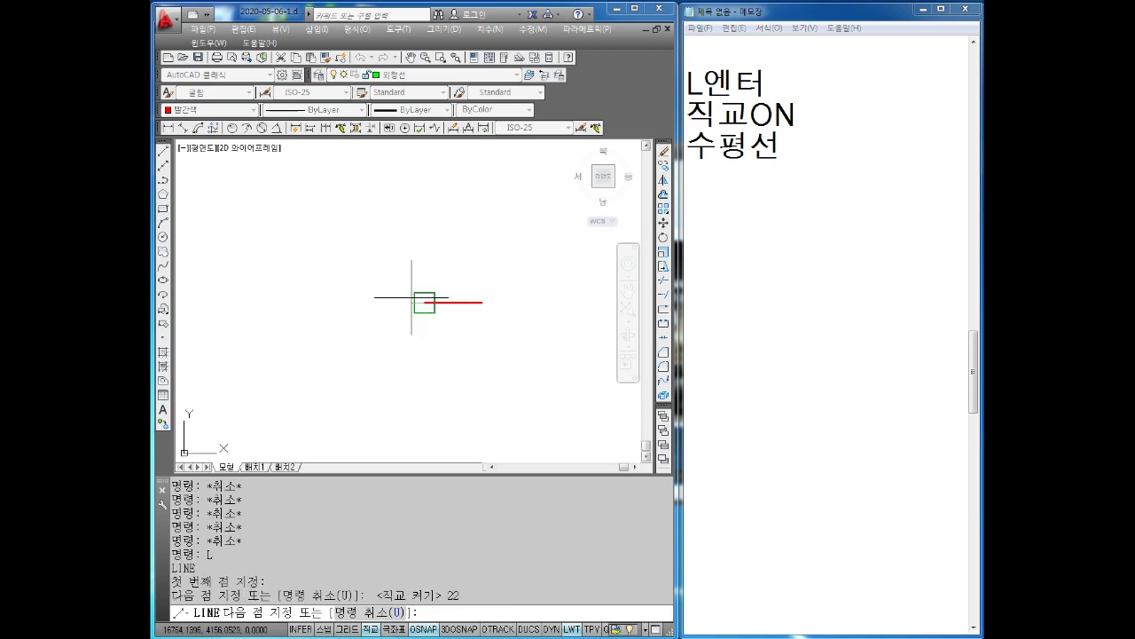
{"action": "type", "text": "15"}
{"action": "key", "text": "Return"}
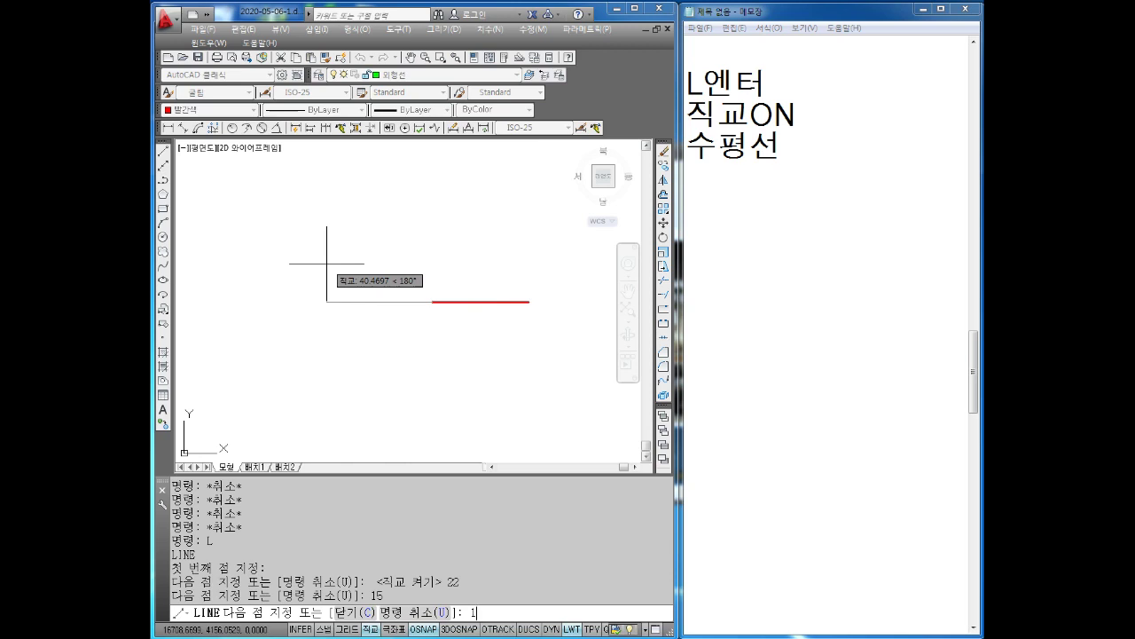
{"action": "type", "text": "2"}
{"action": "key", "text": "Return"}
{"action": "type", "text": "10"}
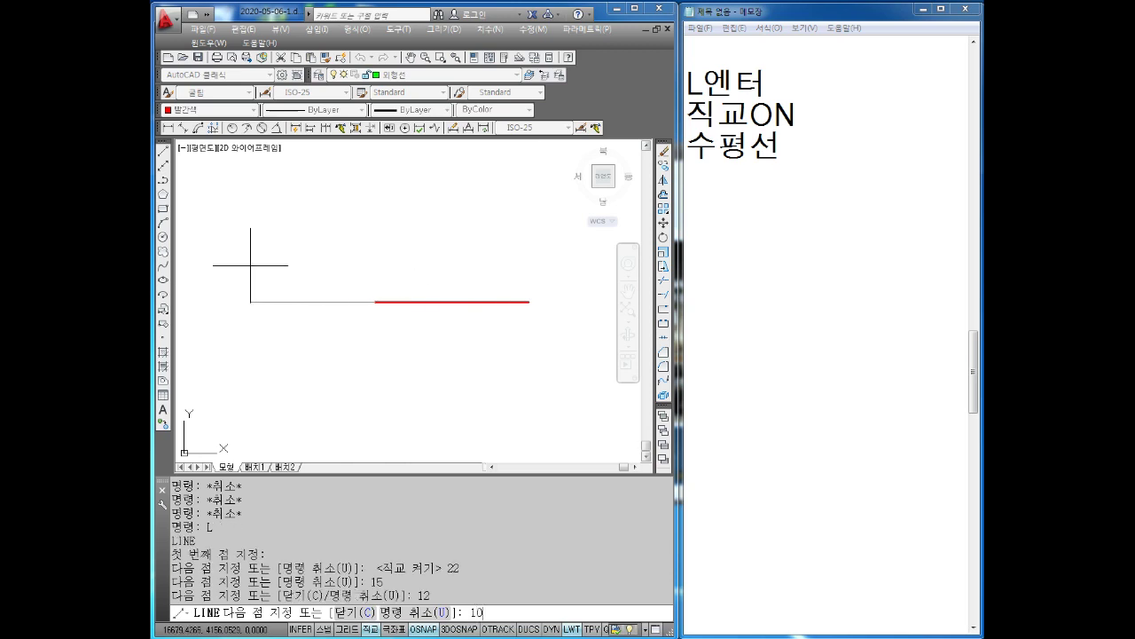
{"action": "key", "text": "Return"}
Continue the line with segments of 8, 12, 3 and 13, then finish it.
{"action": "type", "text": "8"}
{"action": "key", "text": "Return"}
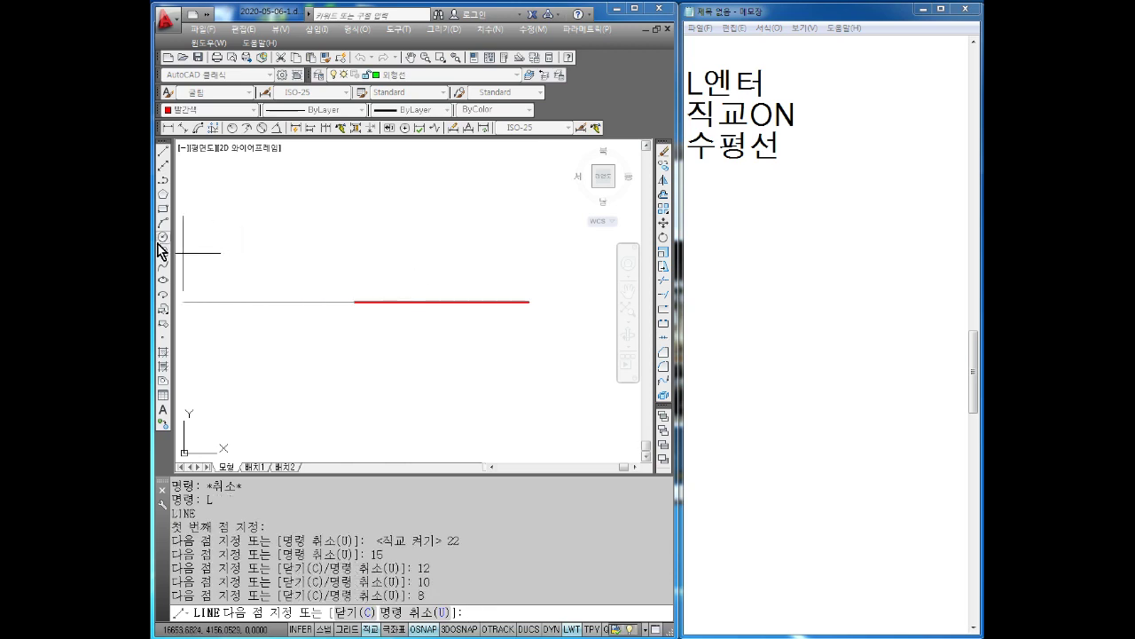
{"action": "middle_click_drag", "start_coordinate": [276, 266], "coordinate": [317, 272]}
{"action": "key", "text": "Return"}
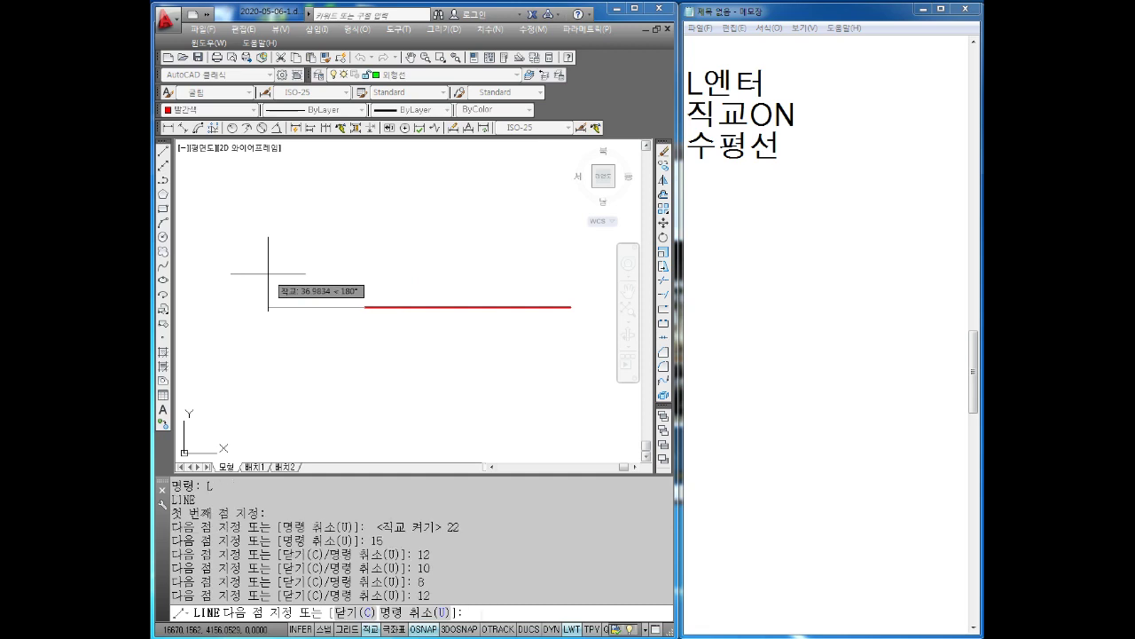
{"action": "type", "text": "3"}
{"action": "key", "text": "Return"}
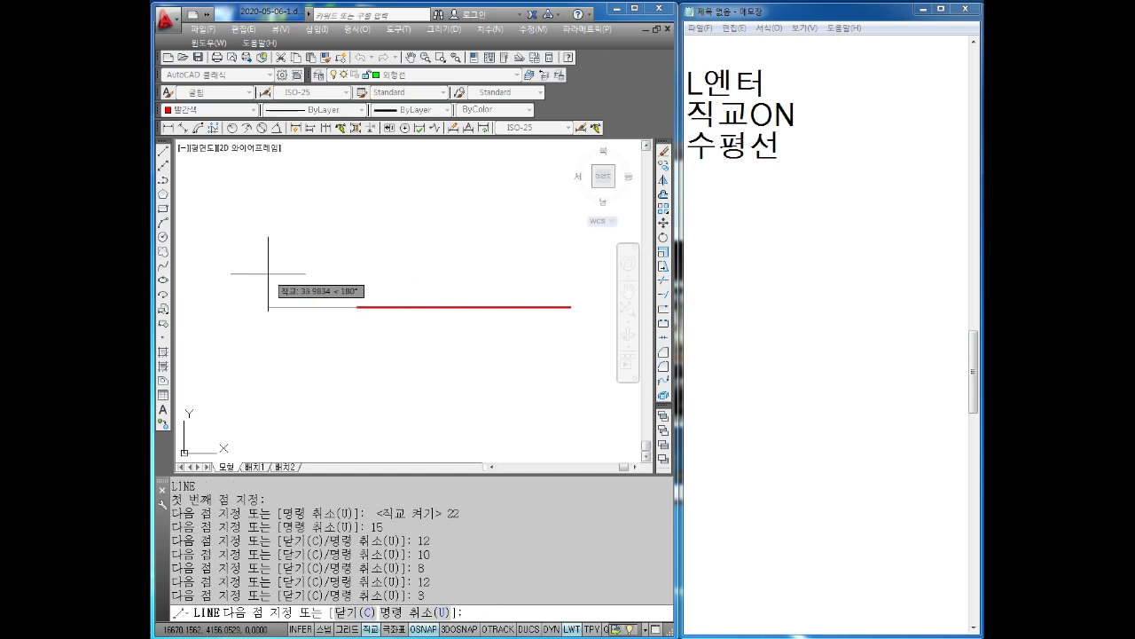
{"action": "key", "text": "Return"}
{"action": "key", "text": "Escape"}
{"action": "key", "text": "Escape"}
{"action": "key", "text": "Escape"}
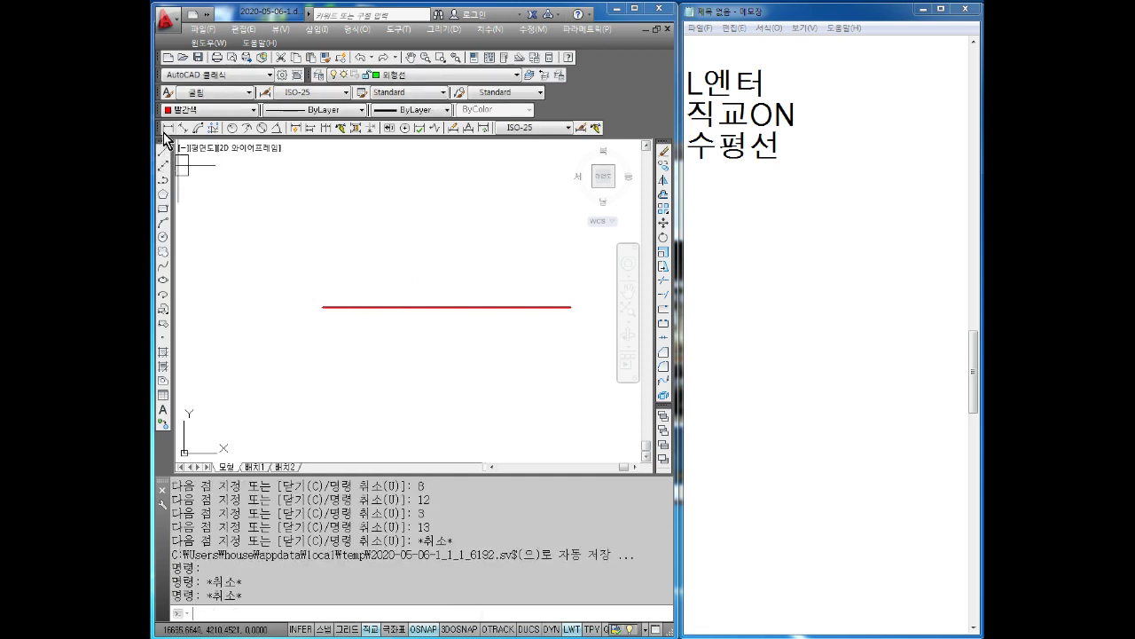
Check the line's total length with a 95 linear dimension, then select that dimension.
{"action": "left_click", "coordinate": [167, 130]}
{"action": "left_click", "coordinate": [322, 307]}
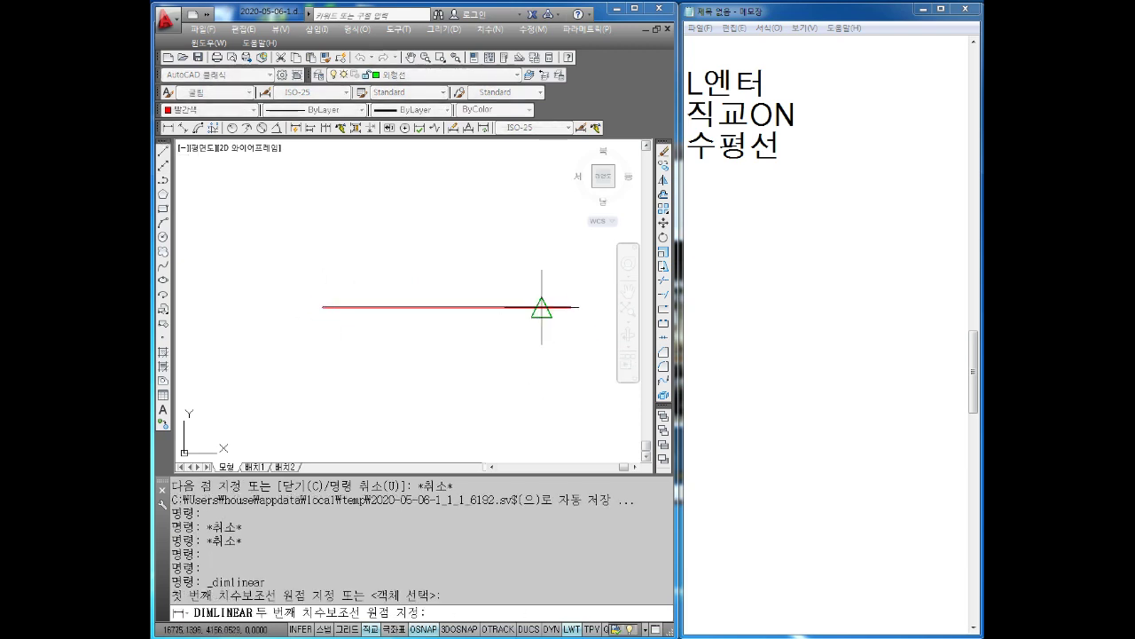
{"action": "left_click", "coordinate": [571, 307]}
{"action": "left_click", "coordinate": [523, 337]}
{"action": "key", "text": "Escape"}
{"action": "key", "text": "Escape"}
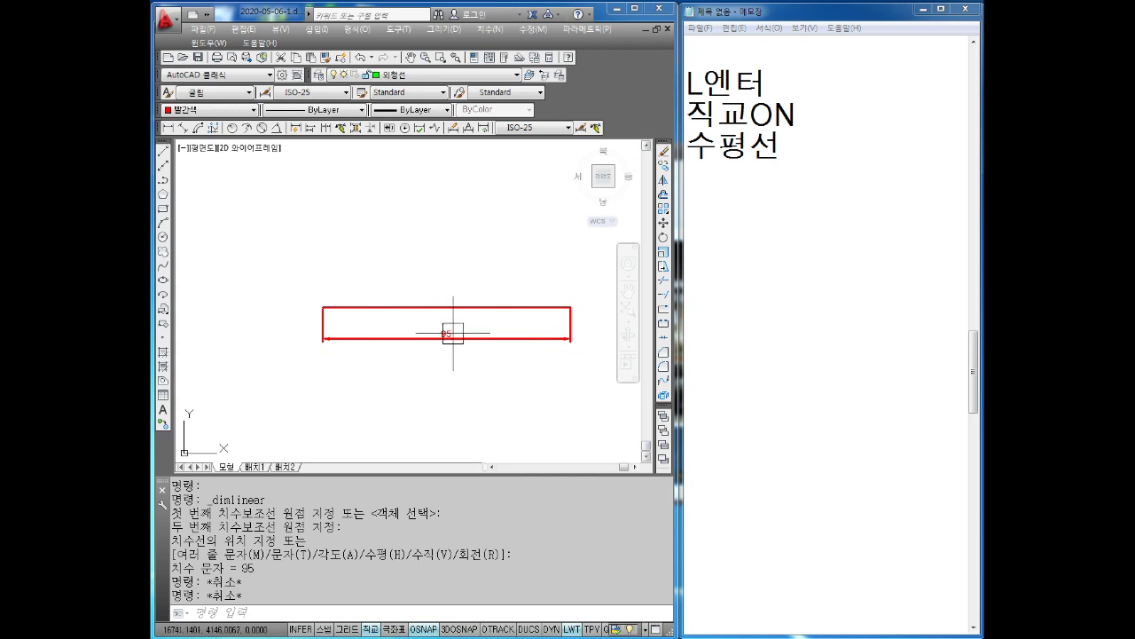
{"action": "key", "text": "Escape"}
{"action": "key", "text": "Escape"}
{"action": "key", "text": "Escape"}
{"action": "left_click", "coordinate": [467, 325]}
{"action": "left_click", "coordinate": [430, 353]}
Delete the 95 dimension and set the reselected left segment to red.
{"action": "key", "text": "Delete"}
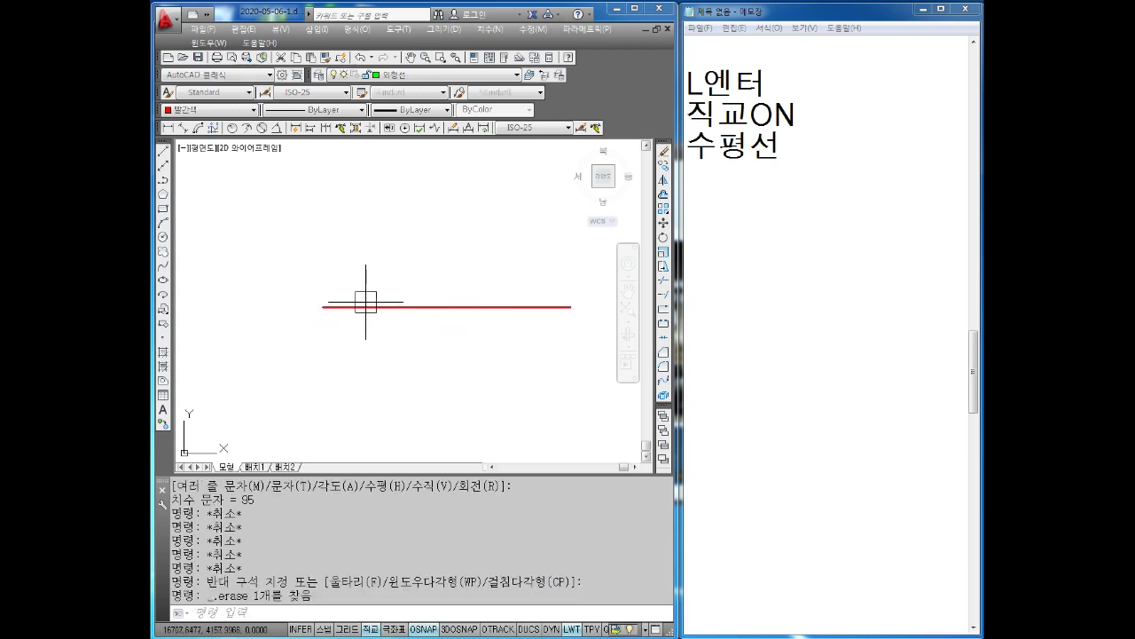
{"action": "scroll", "coordinate": [367, 304], "scroll_direction": "up", "scroll_amount": 2}
{"action": "left_click", "coordinate": [320, 310]}
{"action": "mouse_move", "coordinate": [297, 311]}
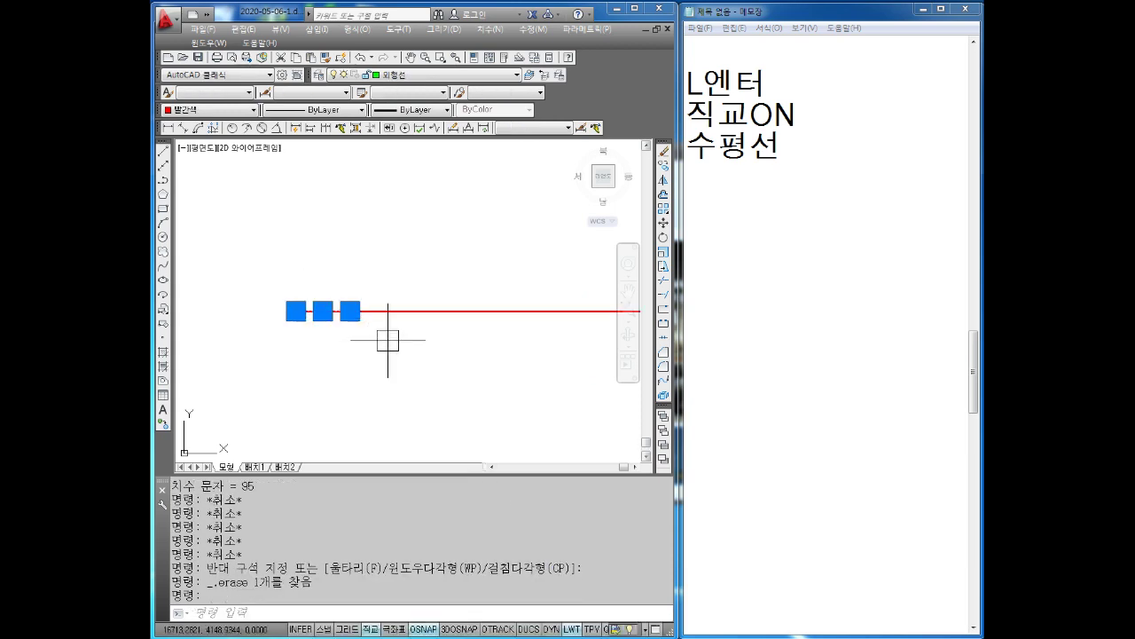
{"action": "key", "text": "Escape"}
{"action": "left_click", "coordinate": [325, 281]}
{"action": "left_click", "coordinate": [299, 331]}
{"action": "left_click", "coordinate": [188, 112]}
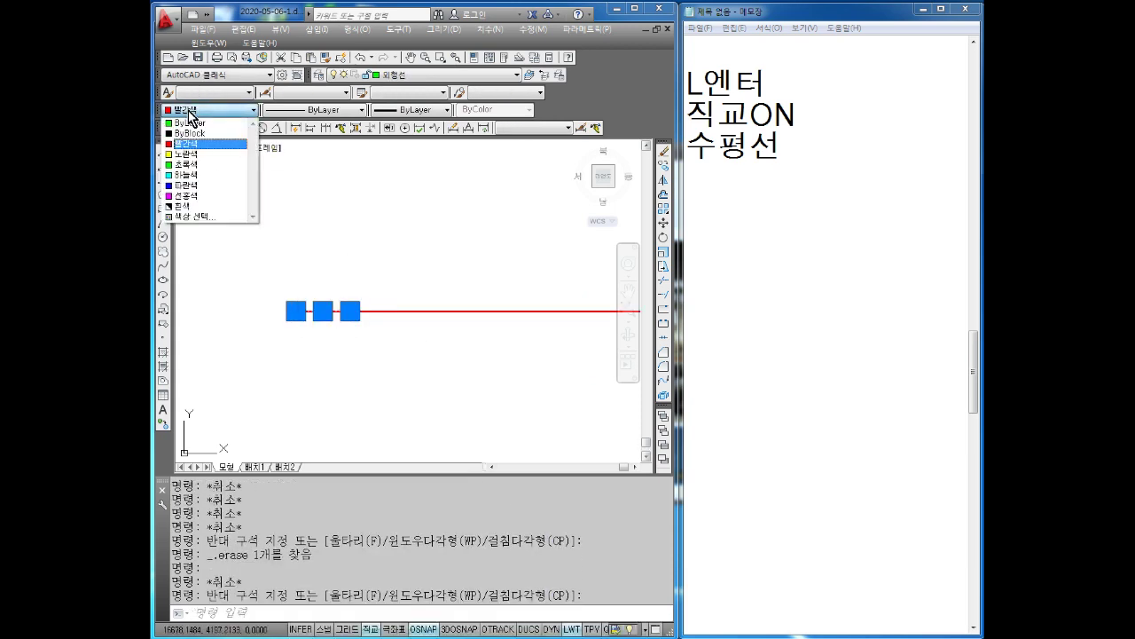
{"action": "left_click", "coordinate": [196, 142]}
{"action": "key", "text": "Escape"}
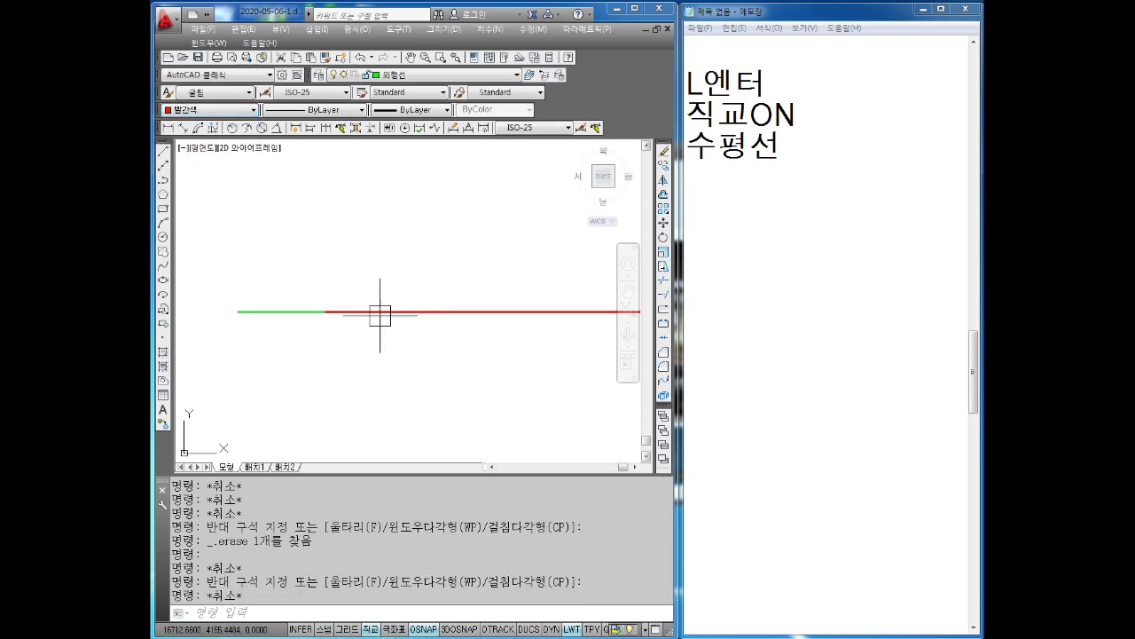
Set the next line segment's colour to red.
{"action": "left_click", "coordinate": [314, 300]}
{"action": "key", "text": "Escape"}
{"action": "left_click", "coordinate": [367, 309]}
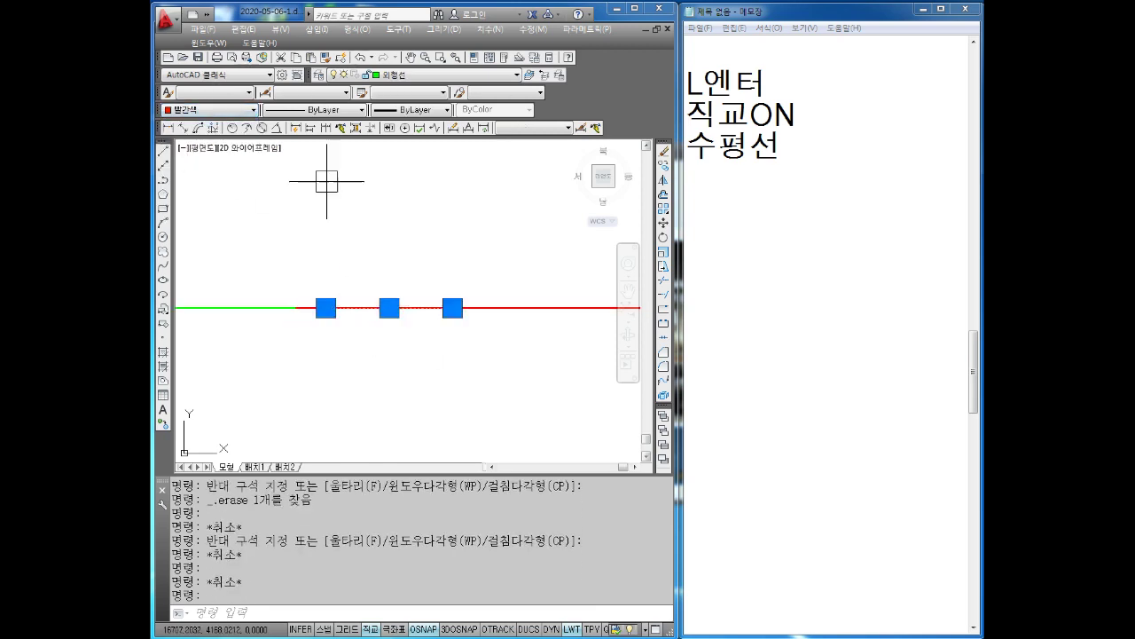
{"action": "left_click", "coordinate": [184, 113]}
{"action": "left_click", "coordinate": [197, 143]}
{"action": "key", "text": "Escape"}
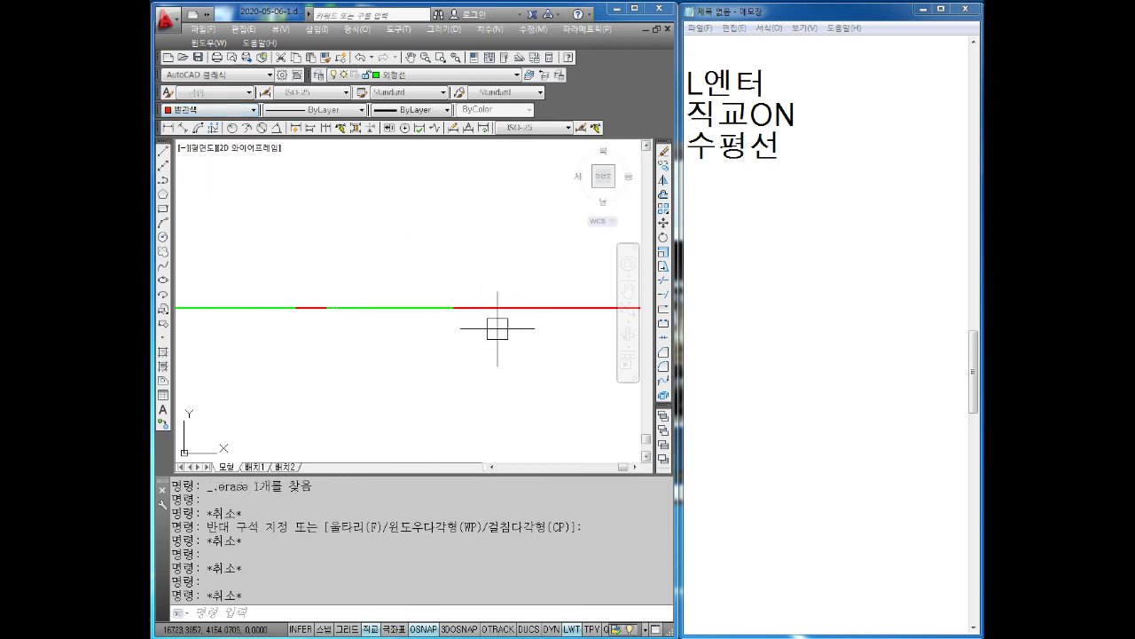
Turn the right-hand segment of the line green.
{"action": "left_click", "coordinate": [395, 306]}
{"action": "key", "text": "Escape"}
{"action": "left_click", "coordinate": [487, 306]}
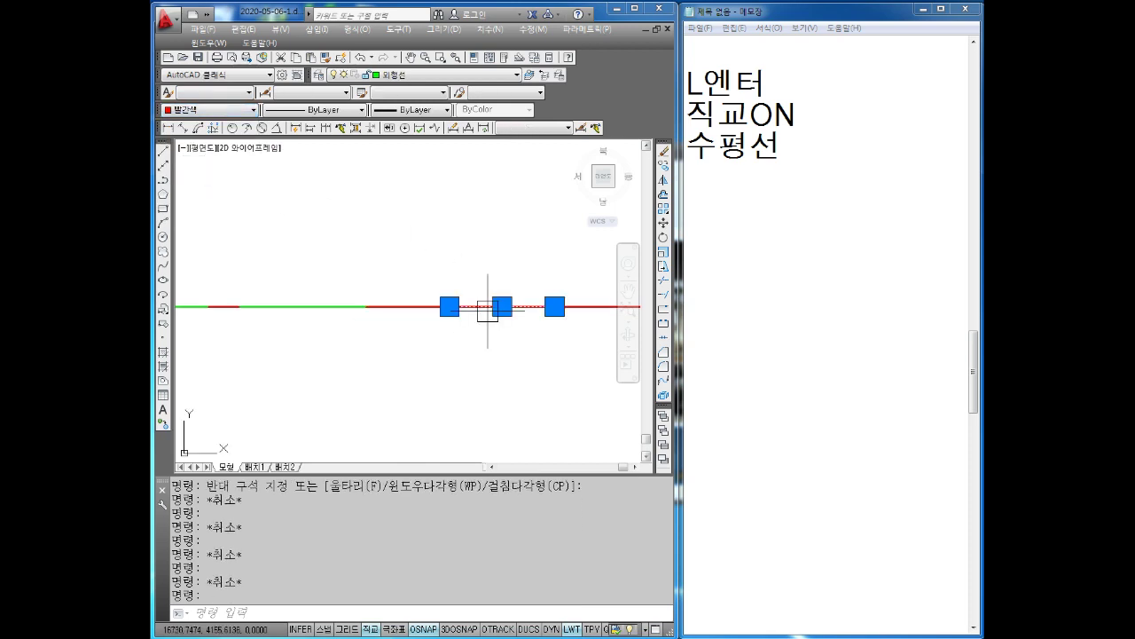
{"action": "left_click", "coordinate": [195, 113]}
{"action": "left_click", "coordinate": [190, 168]}
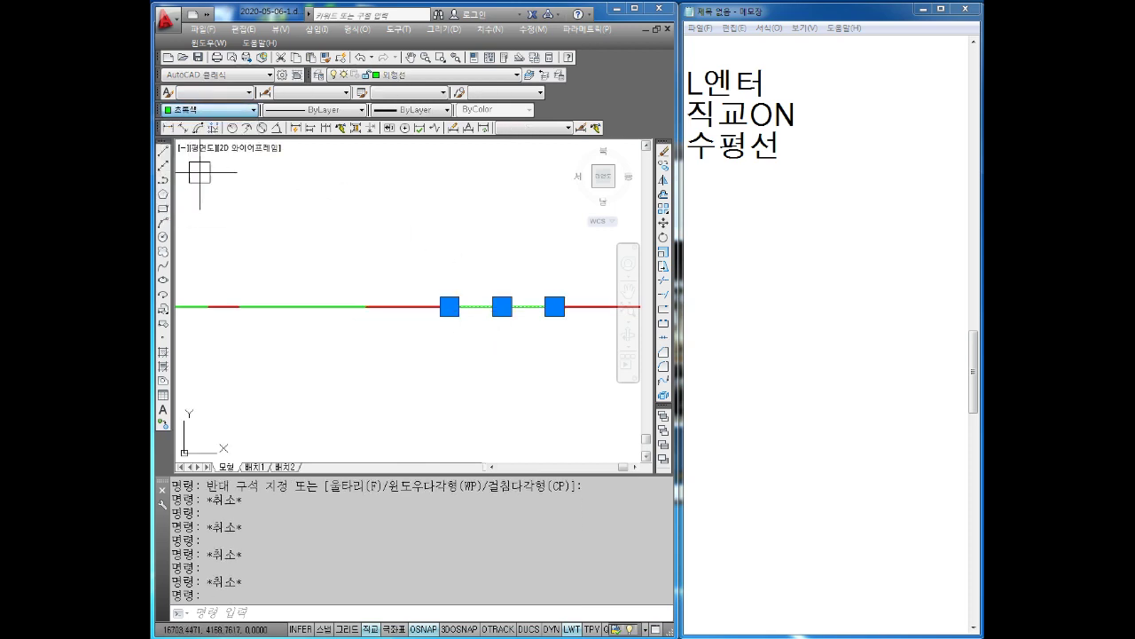
{"action": "key", "text": "Escape"}
Select a middle segment and open the colour list, closing it without changes.
{"action": "left_click", "coordinate": [444, 309]}
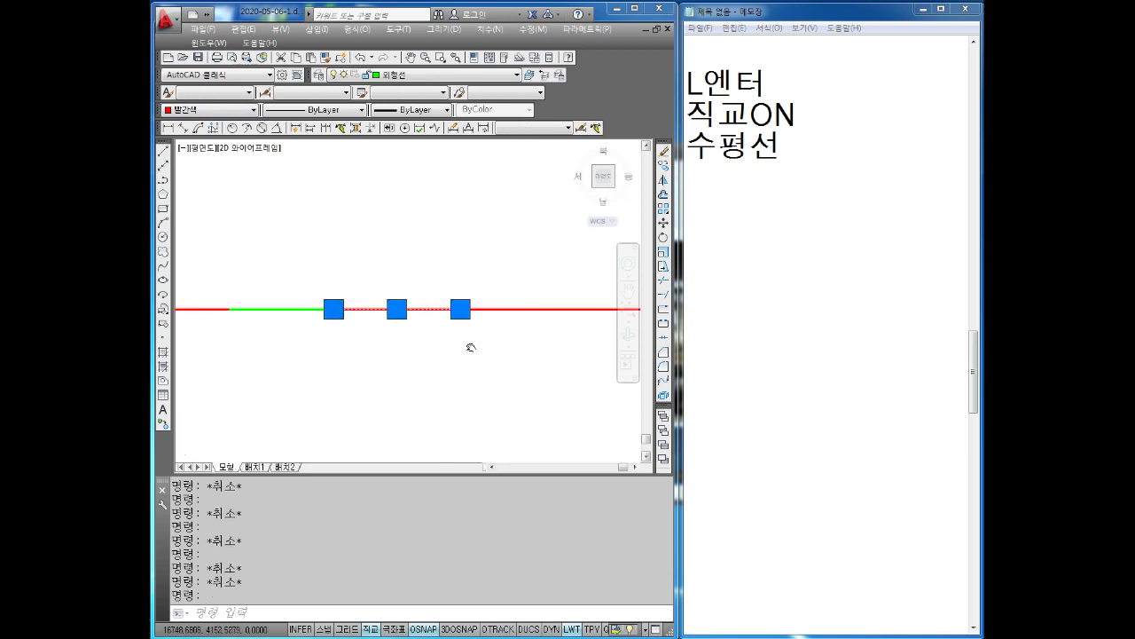
{"action": "key", "text": "Escape"}
{"action": "left_click", "coordinate": [432, 307]}
{"action": "left_click", "coordinate": [213, 110]}
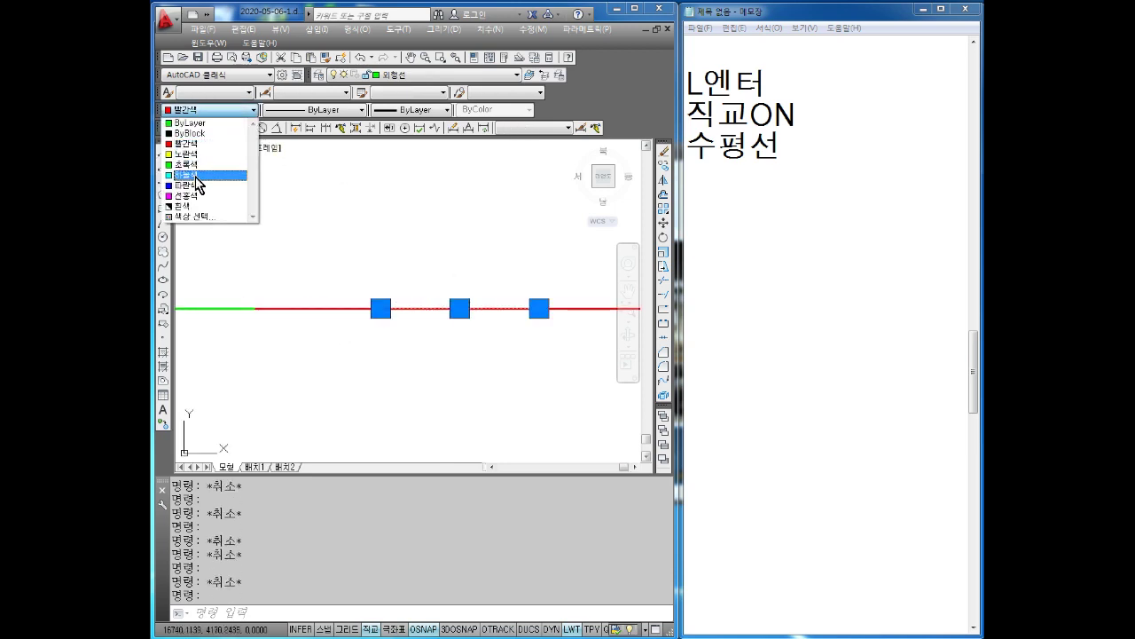
{"action": "key", "text": "Escape"}
{"action": "scroll", "coordinate": [373, 355], "scroll_direction": "down", "scroll_amount": 2}
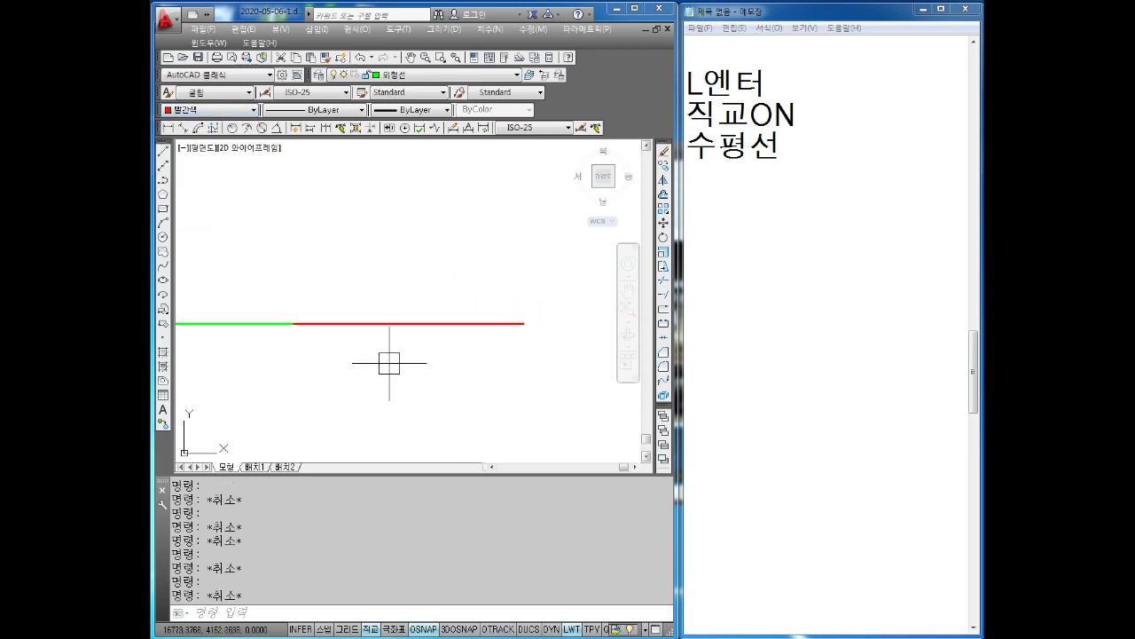
{"action": "left_click", "coordinate": [345, 315]}
{"action": "key", "text": "Escape"}
Pan to show more of the line, inspect the red segments, then switch to the notes.
{"action": "scroll", "coordinate": [519, 337], "scroll_direction": "down", "scroll_amount": 2}
{"action": "scroll", "coordinate": [451, 345], "scroll_direction": "up", "scroll_amount": 3}
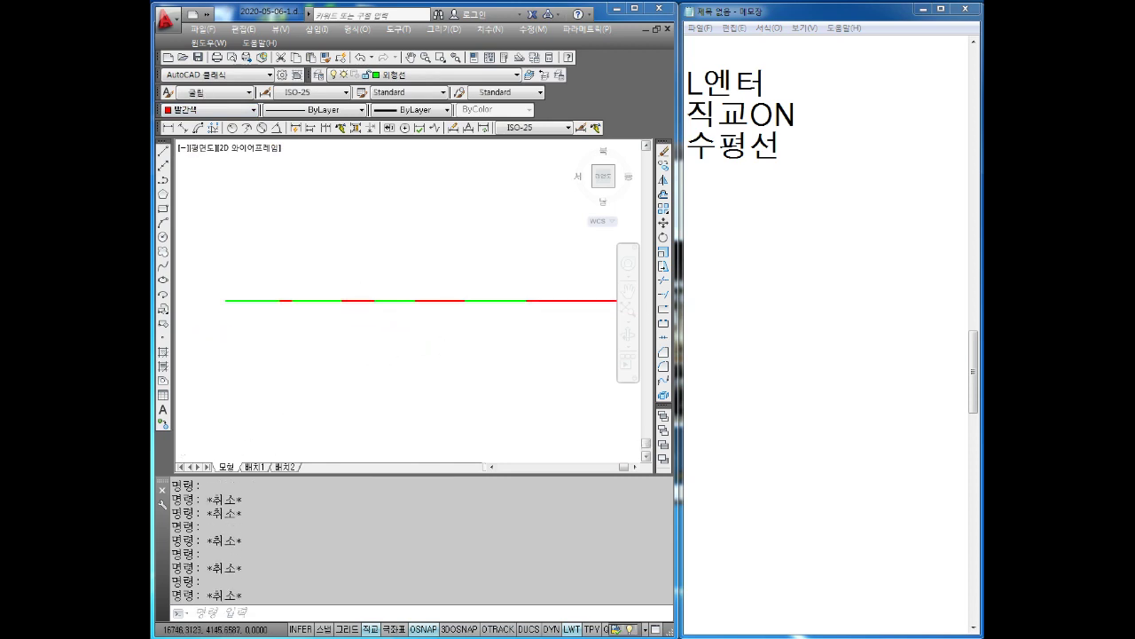
{"action": "middle_click_drag", "start_coordinate": [452, 345], "coordinate": [409, 374]}
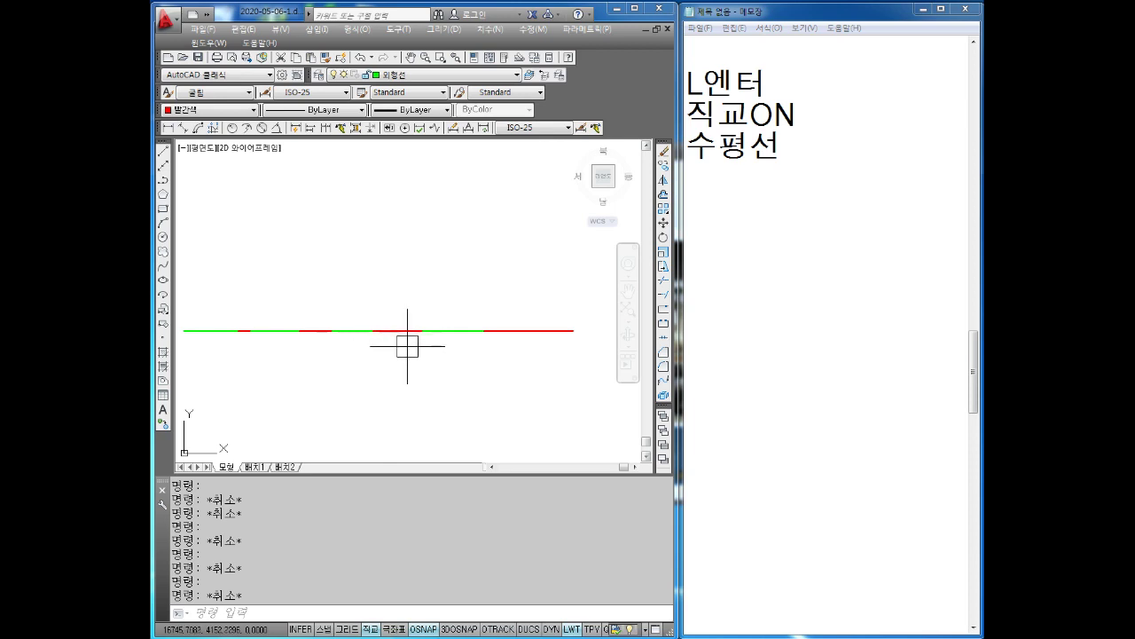
{"action": "left_click", "coordinate": [373, 349]}
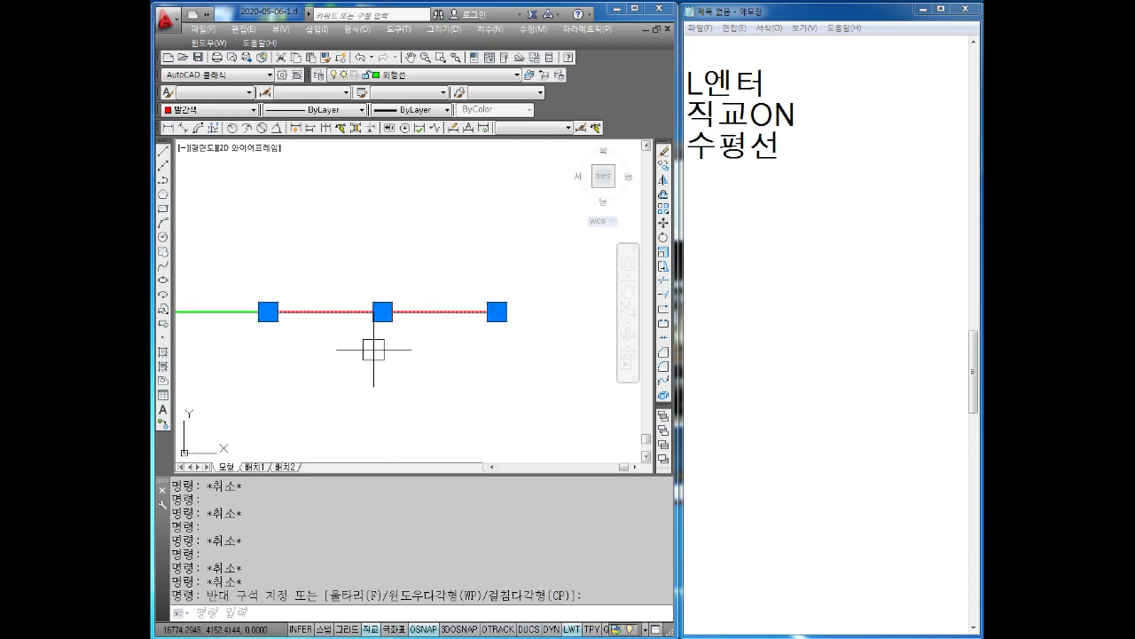
{"action": "key", "text": "Escape"}
{"action": "key", "text": "Escape"}
{"action": "left_click", "coordinate": [466, 345]}
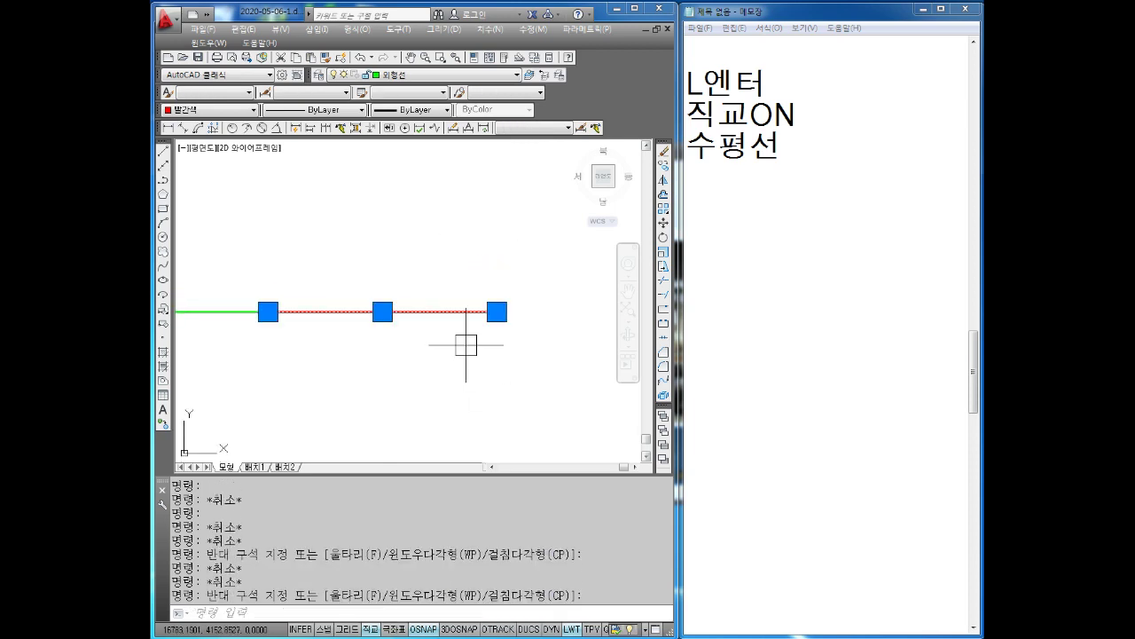
{"action": "key", "text": "Escape"}
{"action": "key", "text": "Escape"}
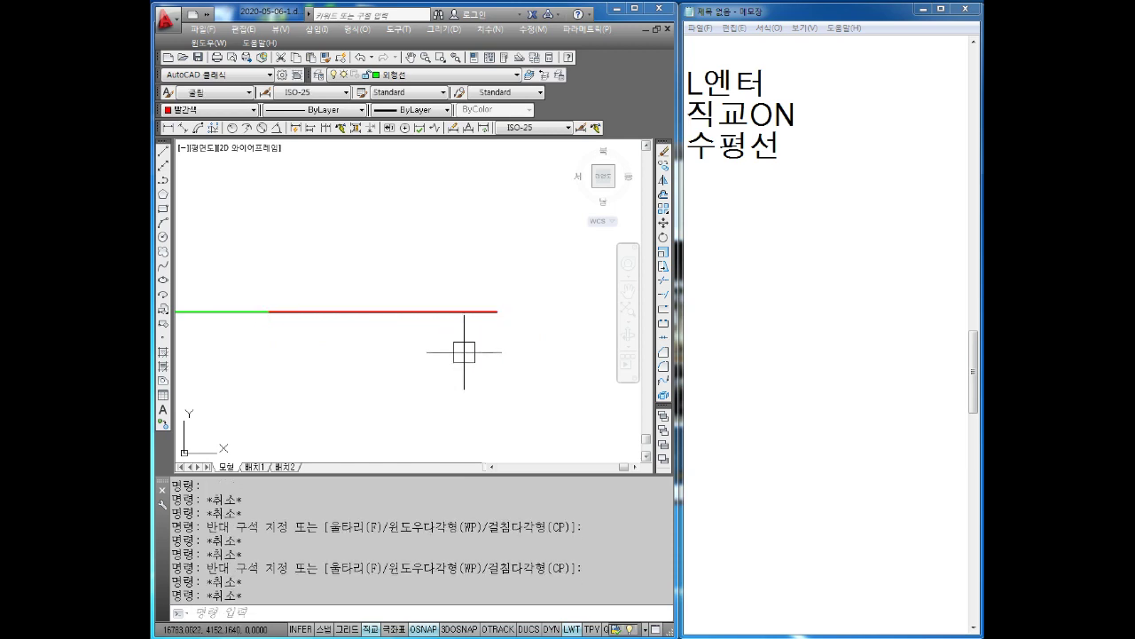
{"action": "left_click", "coordinate": [746, 205]}
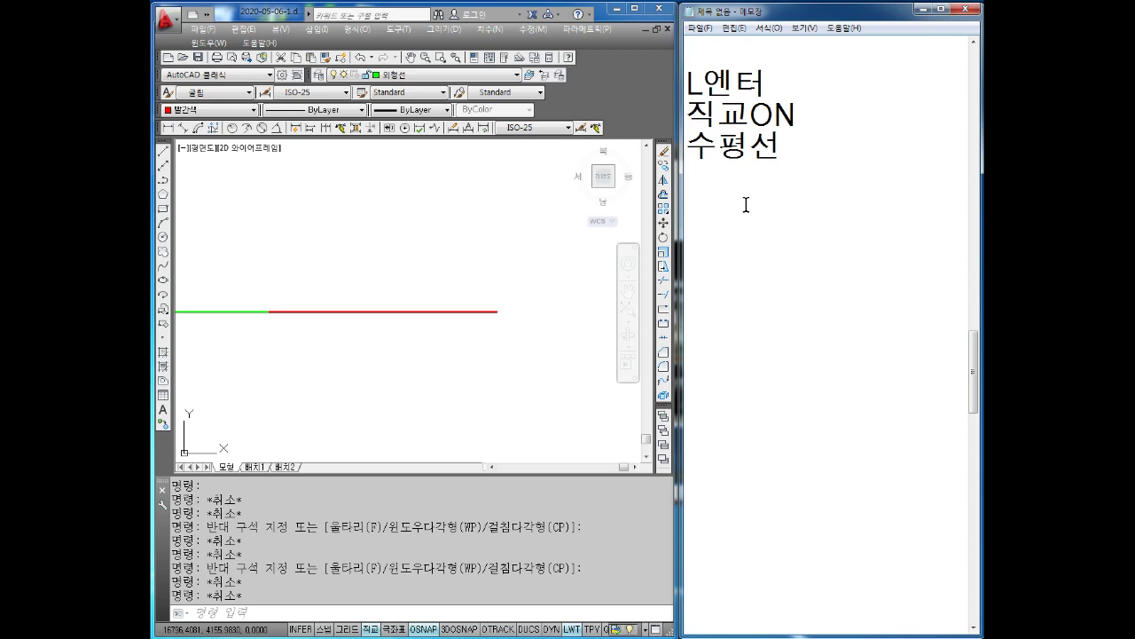
Record the 'O엔터' and '엔터' notes on new lines in Notepad.
{"action": "type", "text": "ㅇㅔ"}
{"action": "key", "text": "BackSpace"}
{"action": "key", "text": "BackSpace"}
{"action": "key", "text": "BackSpace"}
{"action": "type", "text": "O엔터"}
{"action": "key", "text": "Return"}
{"action": "type", "text": "엔터"}
{"action": "key", "text": "Return"}
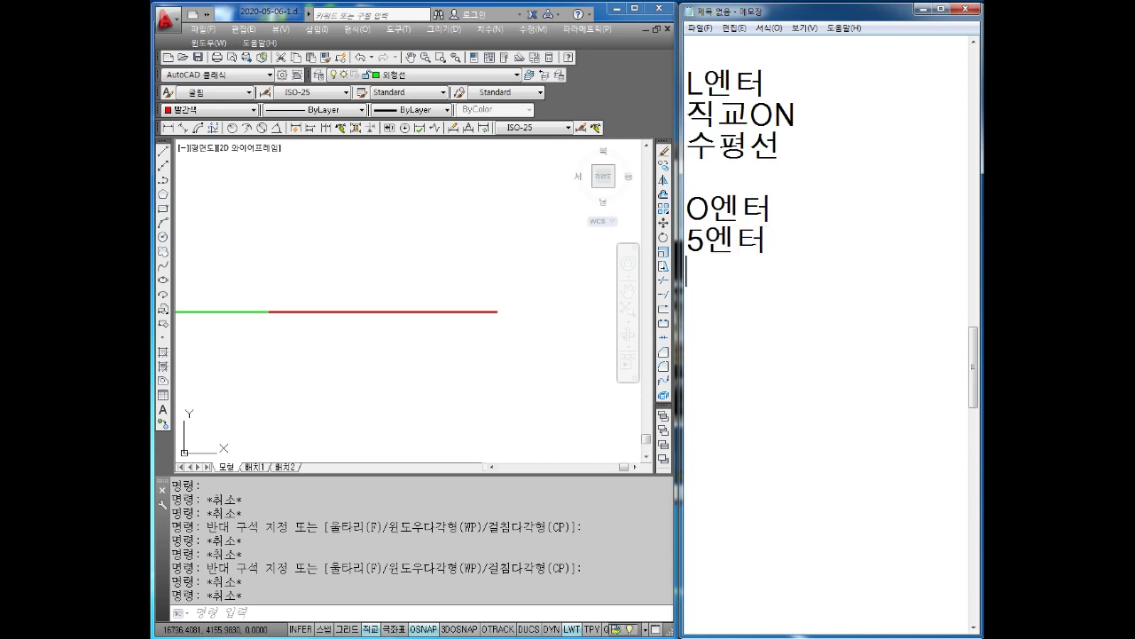
Offset the red base line 5 units upward to make a parallel red copy.
{"action": "left_click", "coordinate": [365, 234]}
{"action": "key", "text": "Escape"}
{"action": "key", "text": "Escape"}
{"action": "type", "text": "O"}
{"action": "key", "text": "Return"}
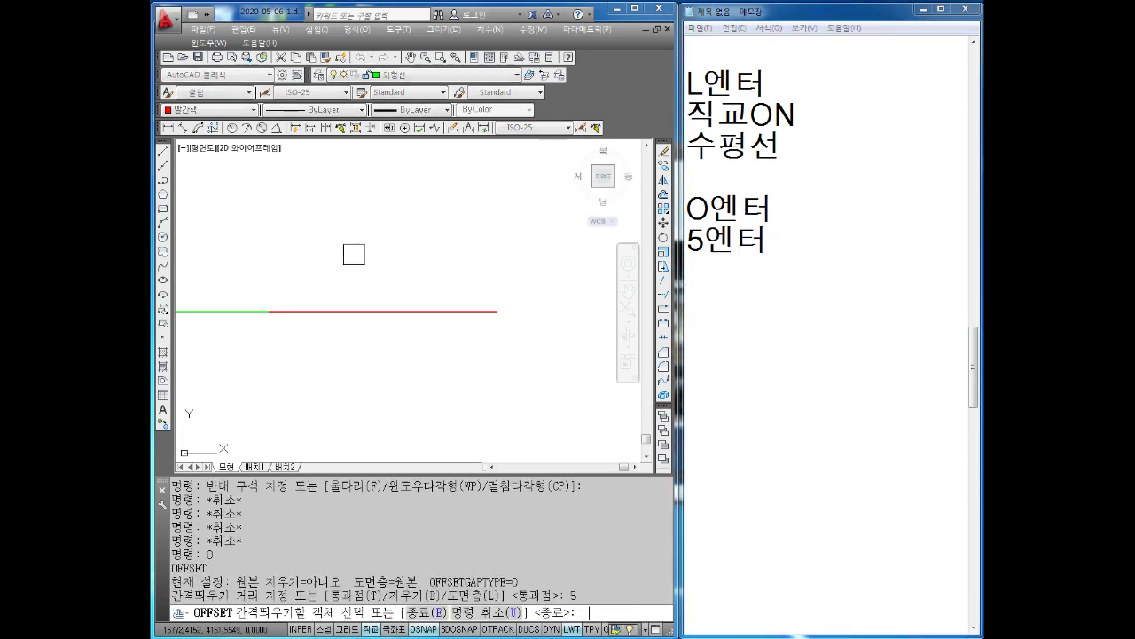
{"action": "type", "text": "5"}
{"action": "key", "text": "Return"}
{"action": "left_click", "coordinate": [405, 311]}
{"action": "left_click", "coordinate": [414, 199]}
{"action": "key", "text": "Escape"}
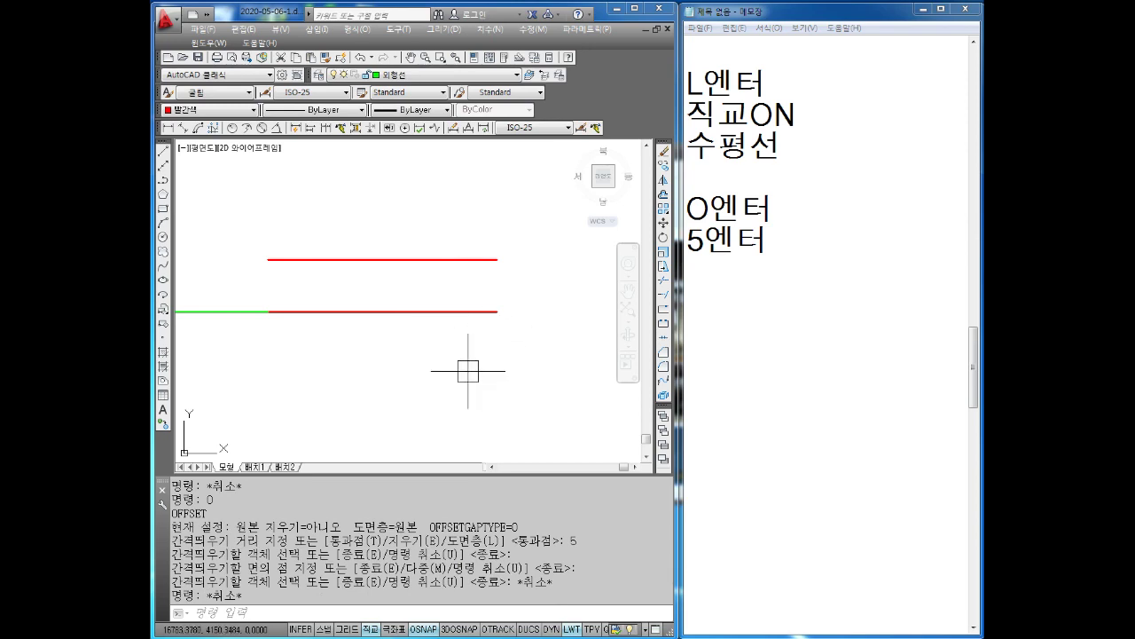
Pan the drawing and start a new LINE command.
{"action": "middle_click_drag", "start_coordinate": [452, 357], "coordinate": [499, 382]}
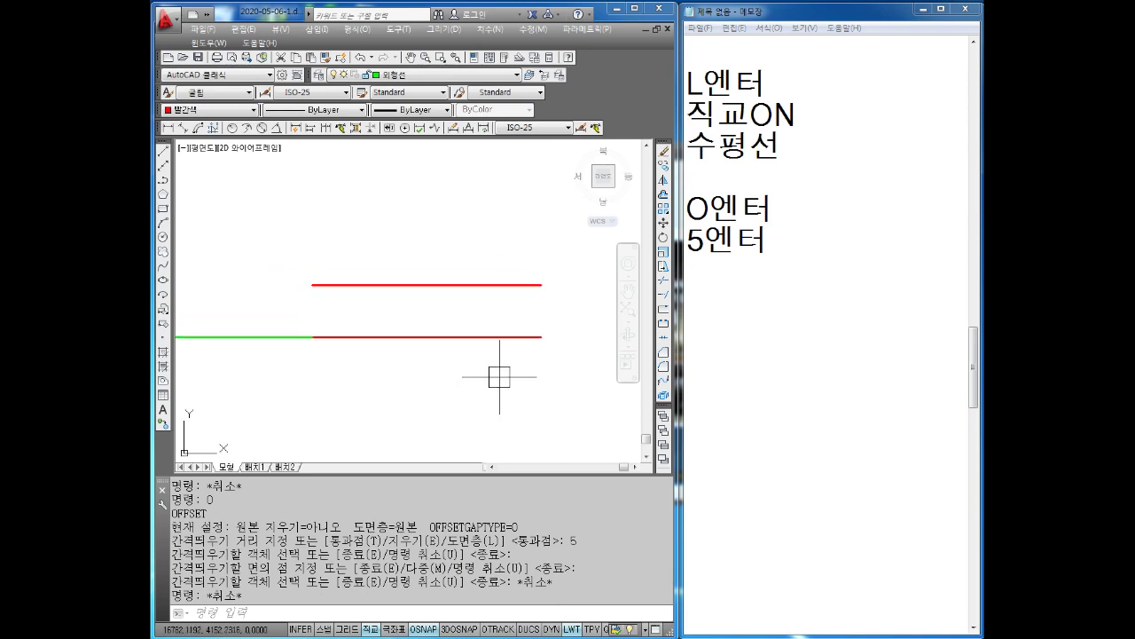
{"action": "key", "text": "Escape"}
{"action": "key", "text": "Escape"}
{"action": "type", "text": "L"}
{"action": "key", "text": "Return"}
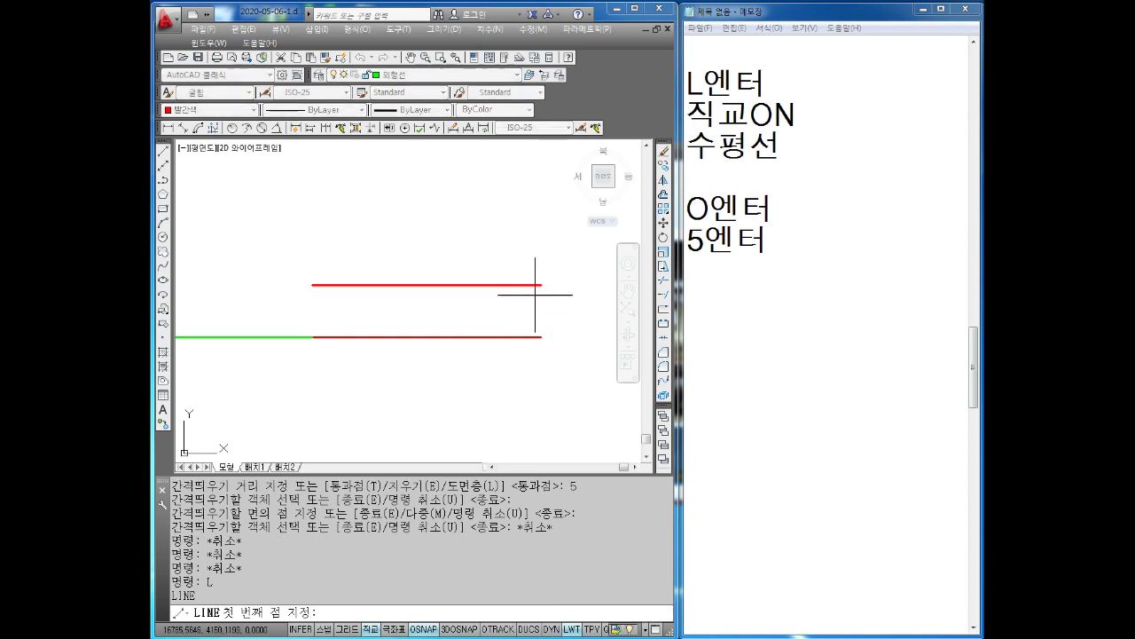
Draw a vertical red line joining the right ends of the two parallel red lines.
{"action": "left_click", "coordinate": [541, 336]}
{"action": "left_click", "coordinate": [541, 284]}
{"action": "key", "text": "Escape"}
{"action": "mouse_move", "coordinate": [374, 373]}
{"action": "middle_mouse_down"}
{"action": "mouse_move", "coordinate": [443, 362]}
{"action": "mouse_move", "coordinate": [449, 398]}
{"action": "middle_mouse_up"}
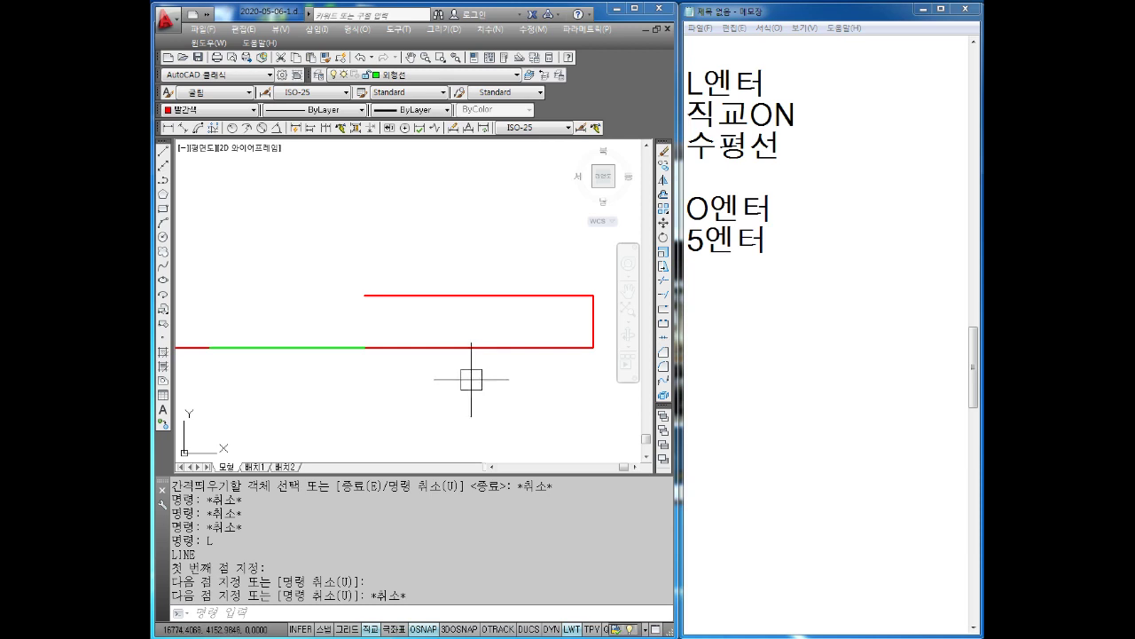
{"action": "middle_click_drag", "start_coordinate": [439, 369], "coordinate": [473, 380]}
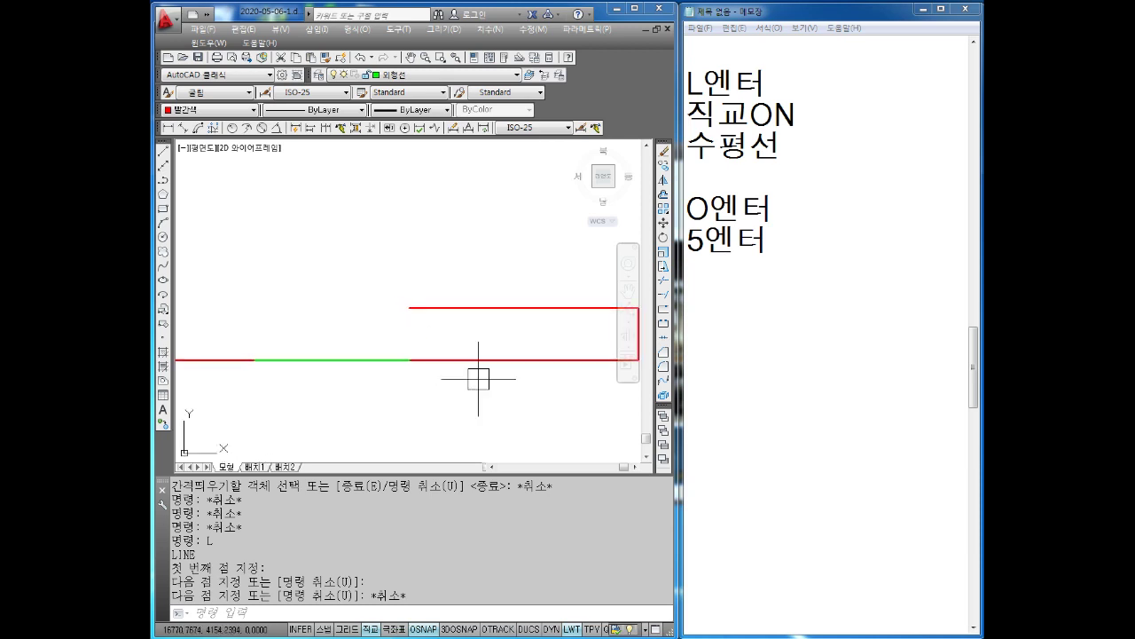
Select the green line, clear the selection, and go back to the notes.
{"action": "left_click", "coordinate": [364, 334]}
{"action": "left_click", "coordinate": [325, 387]}
{"action": "middle_click_drag", "start_coordinate": [325, 388], "coordinate": [358, 385]}
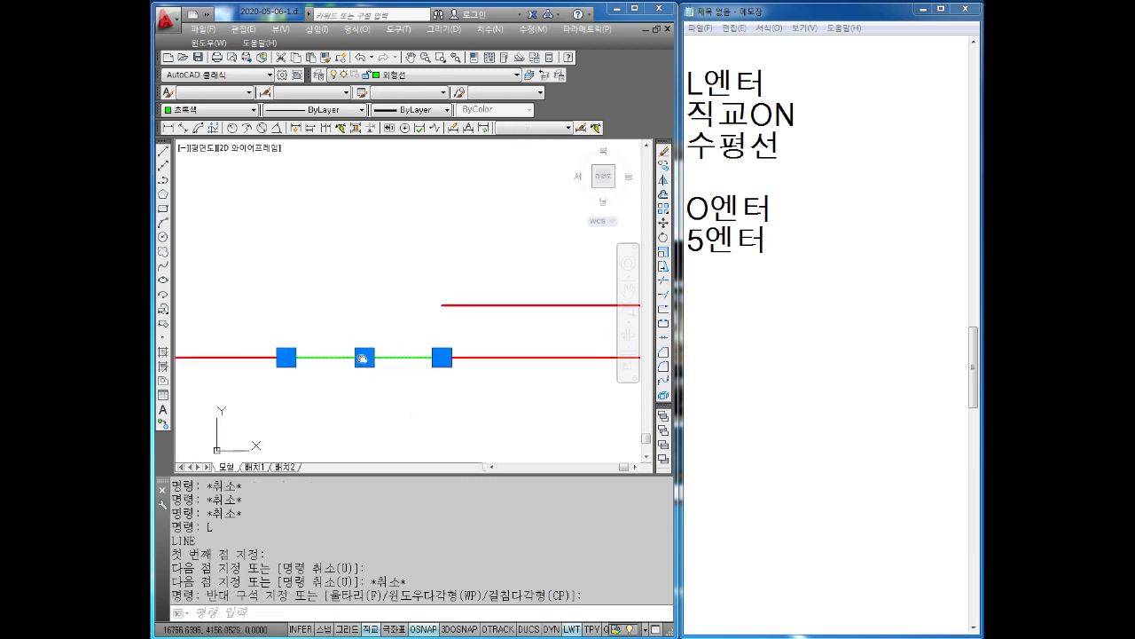
{"action": "key", "text": "Escape"}
{"action": "key", "text": "Escape"}
{"action": "key", "text": "Escape"}
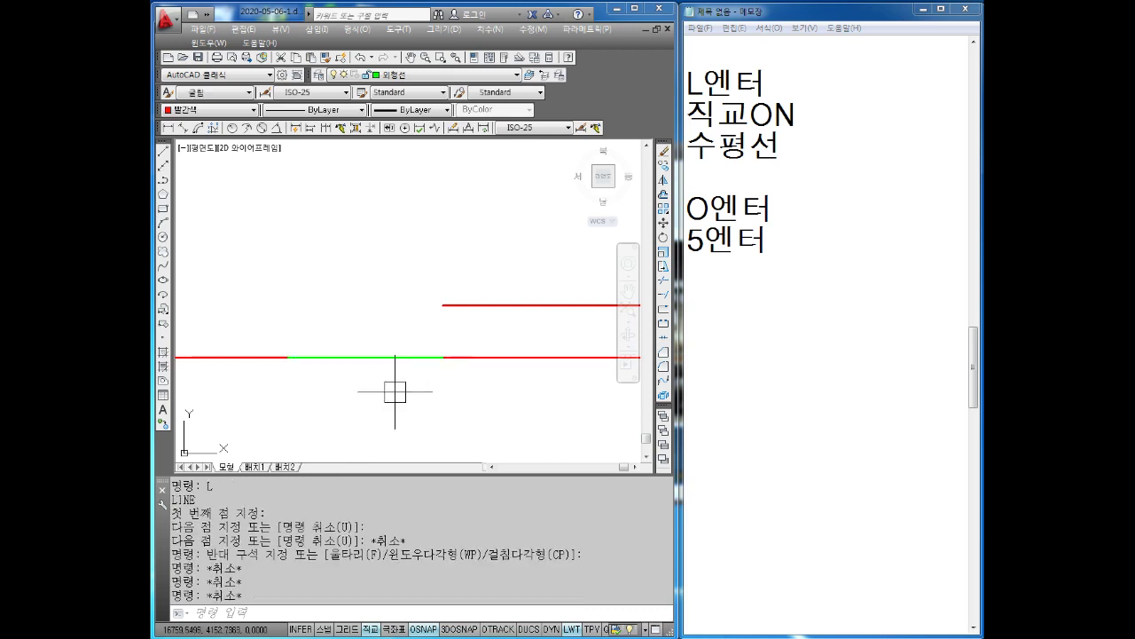
{"action": "left_click", "coordinate": [743, 280]}
{"action": "type", "text": "10"}
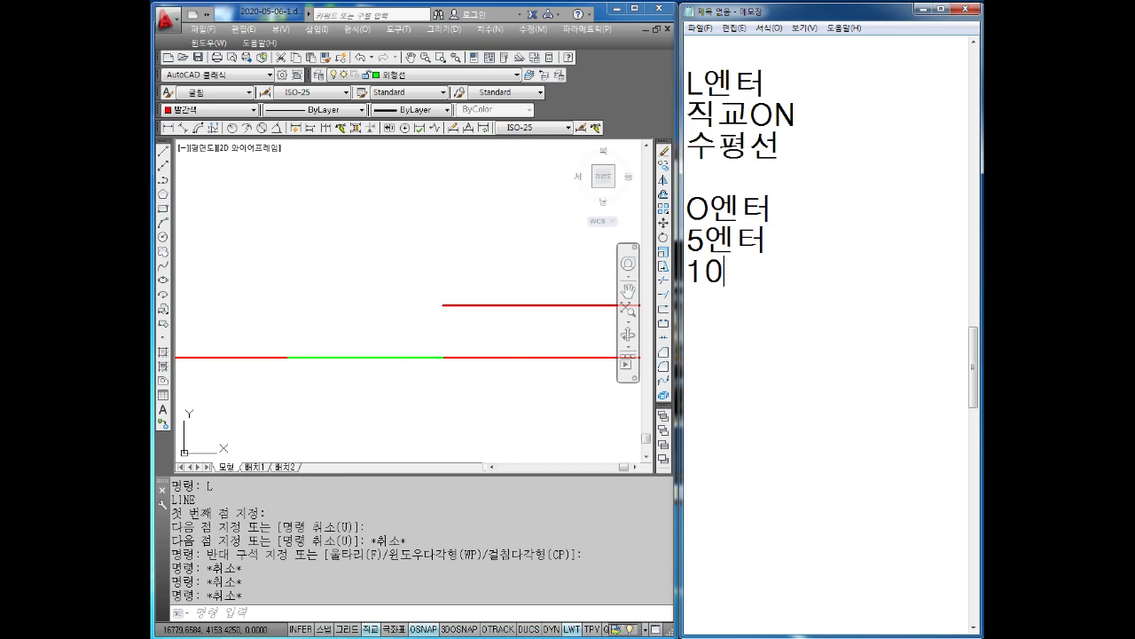
Add a note, then offset the green segment 10 units upward as a construction copy.
{"action": "type", "text": "엔터"}
{"action": "left_click", "coordinate": [557, 305]}
{"action": "key", "text": "Escape"}
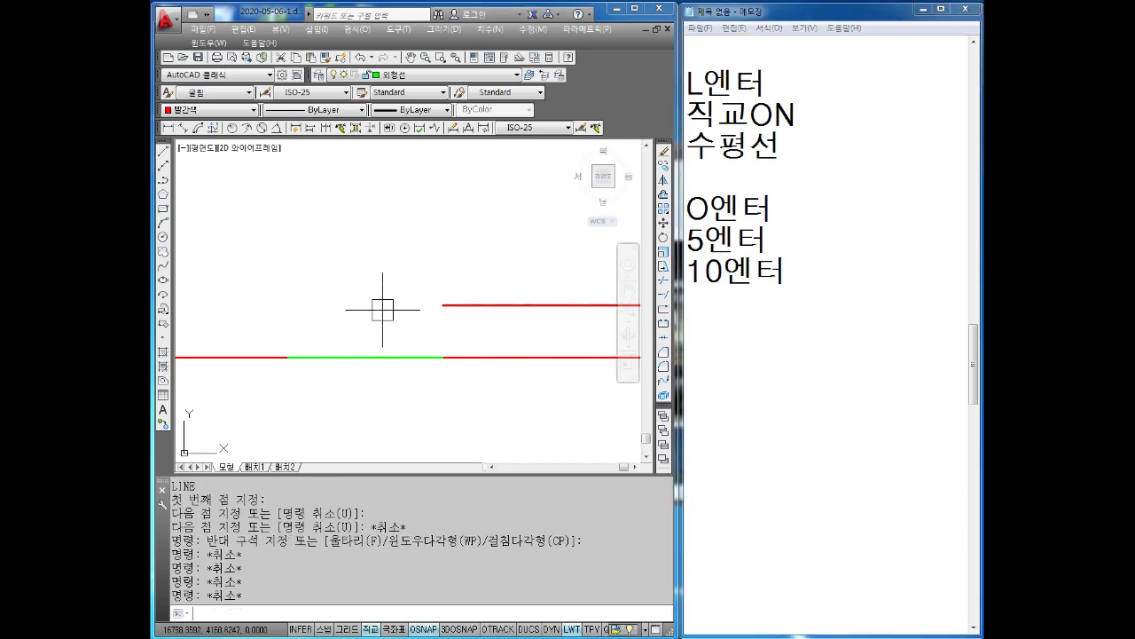
{"action": "type", "text": "O"}
{"action": "key", "text": "Return"}
{"action": "type", "text": "10"}
{"action": "key", "text": "Return"}
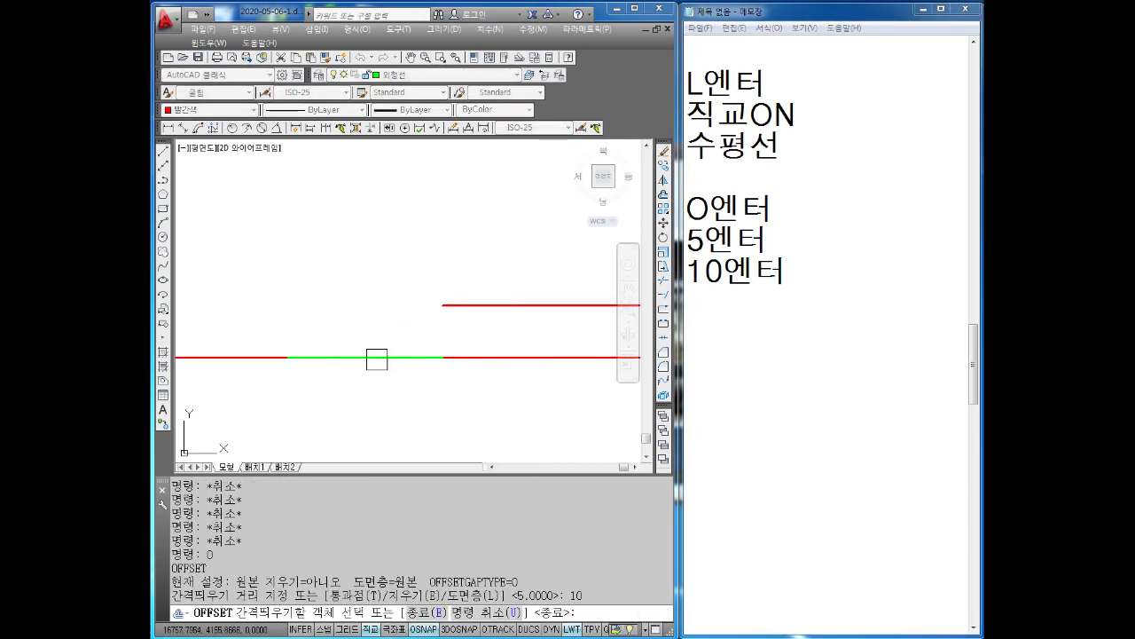
{"action": "left_click", "coordinate": [377, 359]}
{"action": "left_click", "coordinate": [377, 216]}
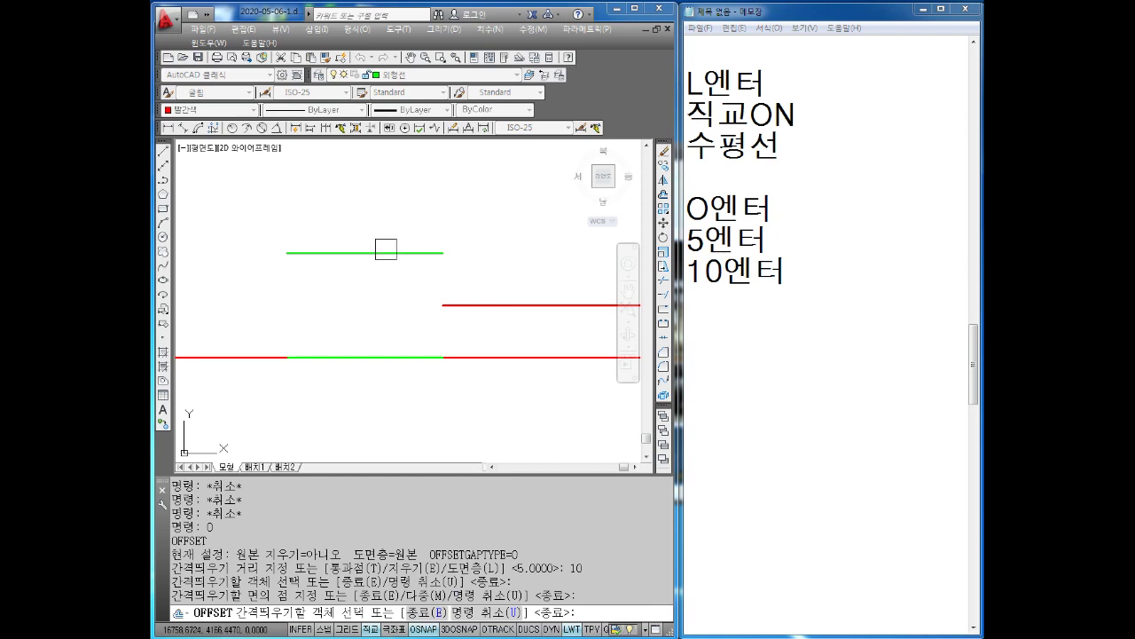
{"action": "middle_click_drag", "start_coordinate": [381, 240], "coordinate": [390, 246]}
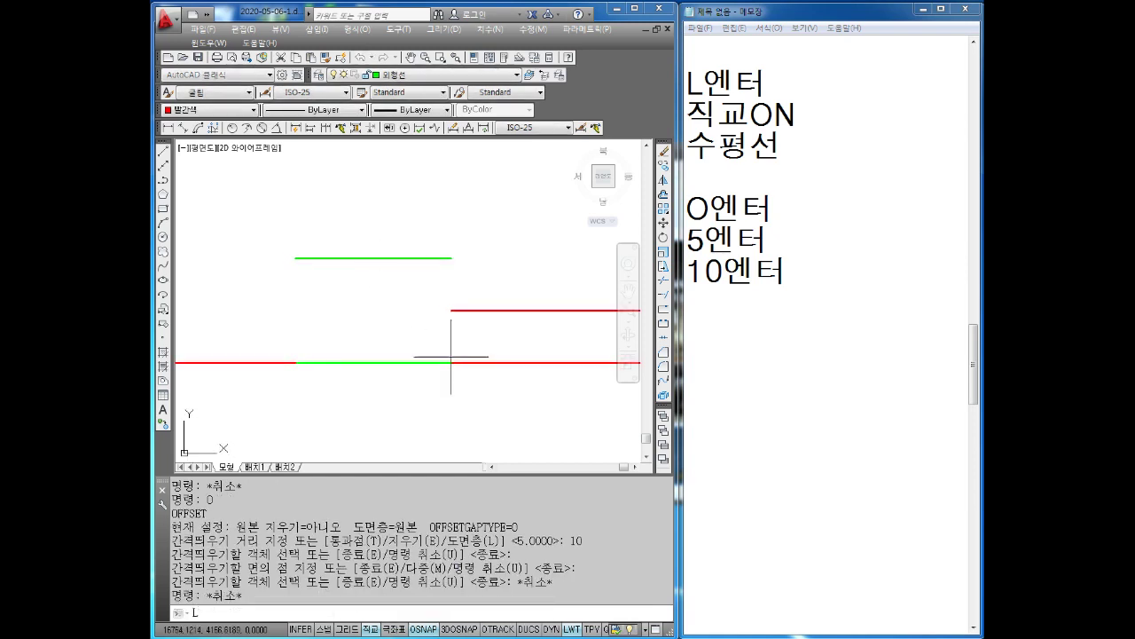
Draw a sloped red line from the offset copy's left end to the step corner.
{"action": "type", "text": "l"}
{"action": "key", "text": "Return"}
{"action": "left_click", "coordinate": [295, 258]}
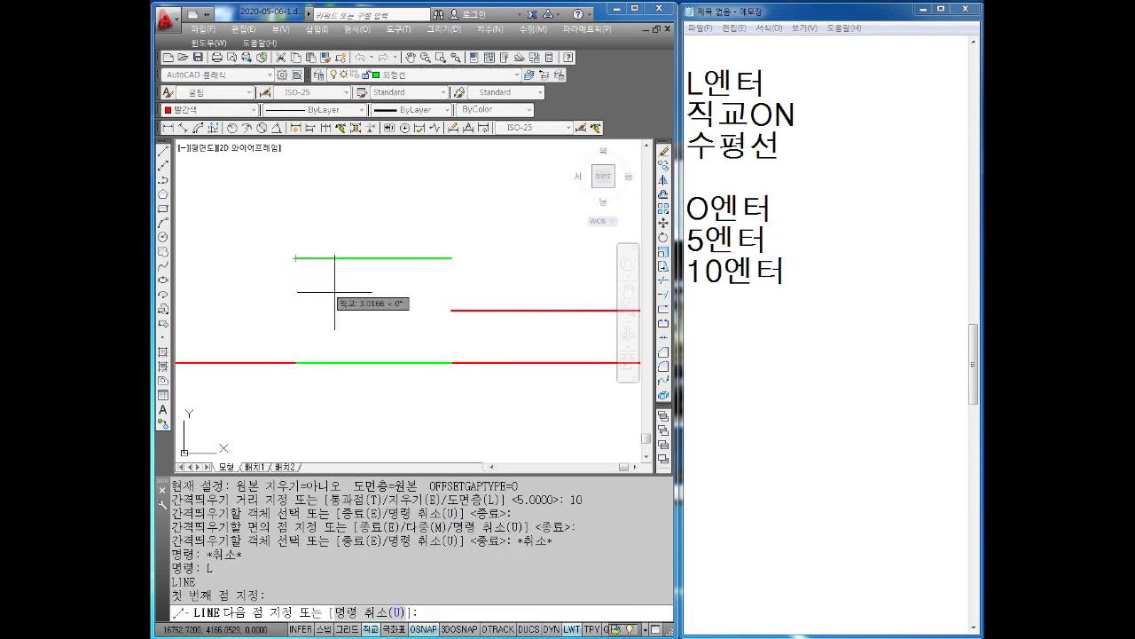
{"action": "left_click", "coordinate": [451, 311]}
{"action": "key", "text": "Escape"}
{"action": "key", "text": "Escape"}
Erase the green construction copy.
{"action": "middle_click_drag", "start_coordinate": [420, 248], "coordinate": [436, 260]}
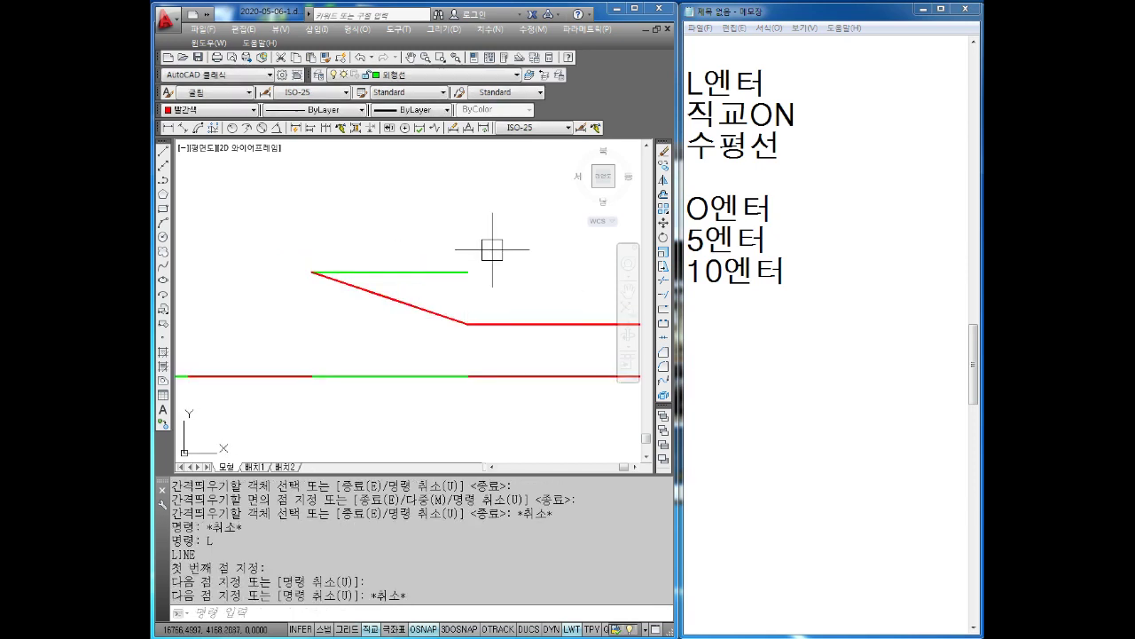
{"action": "left_click", "coordinate": [425, 271]}
{"action": "left_click", "coordinate": [452, 285]}
{"action": "key", "text": "Delete"}
{"action": "middle_click_drag", "start_coordinate": [313, 279], "coordinate": [507, 297]}
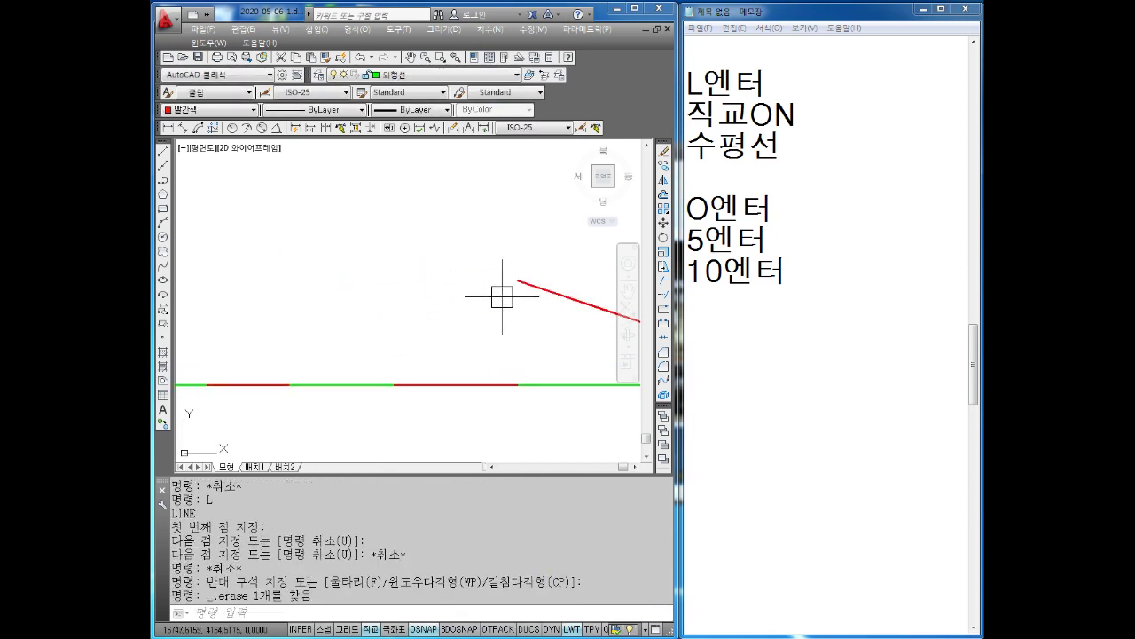
{"action": "scroll", "coordinate": [468, 312], "scroll_direction": "down", "scroll_amount": 1}
{"action": "scroll", "coordinate": [468, 312], "scroll_direction": "up", "scroll_amount": 2}
{"action": "key", "text": "Escape"}
{"action": "key", "text": "Escape"}
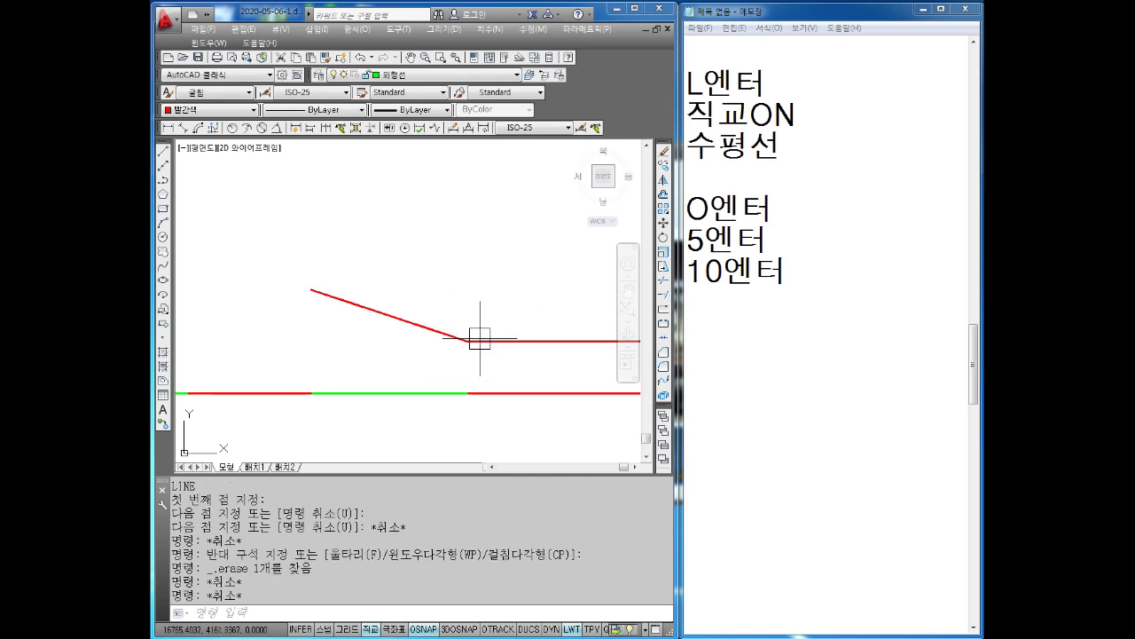
Draw two vertical red lines from the step corner and sloped edge's left end down to the axis.
{"action": "type", "text": "L"}
{"action": "key", "text": "Return"}
{"action": "left_click", "coordinate": [467, 340]}
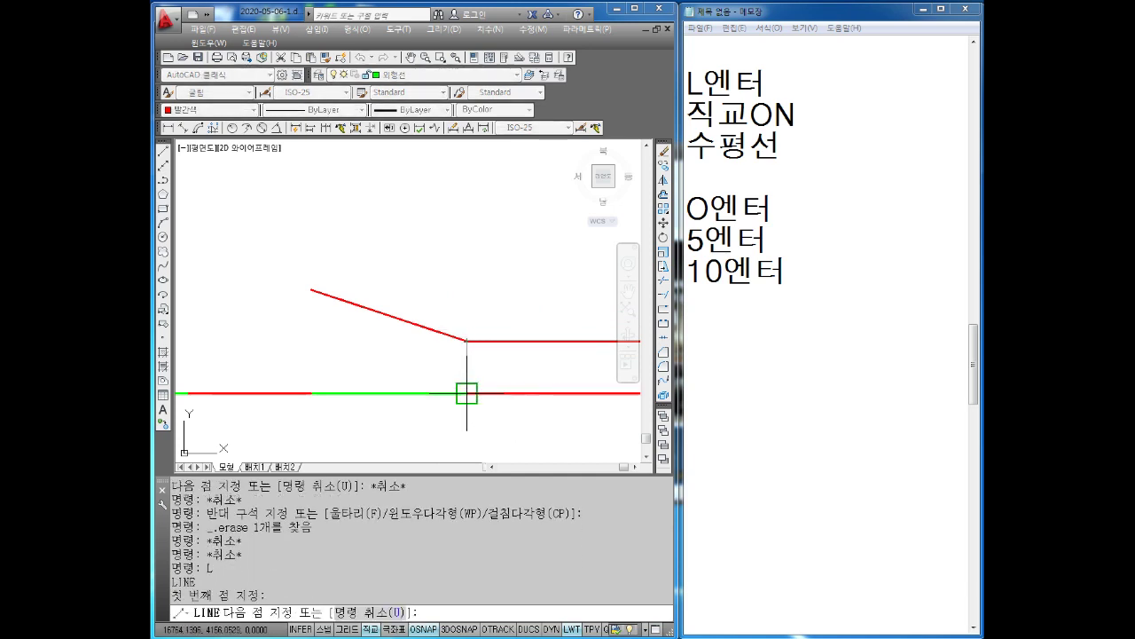
{"action": "left_click", "coordinate": [466, 392]}
{"action": "key", "text": "Escape"}
{"action": "key", "text": "Return"}
{"action": "left_click", "coordinate": [310, 289]}
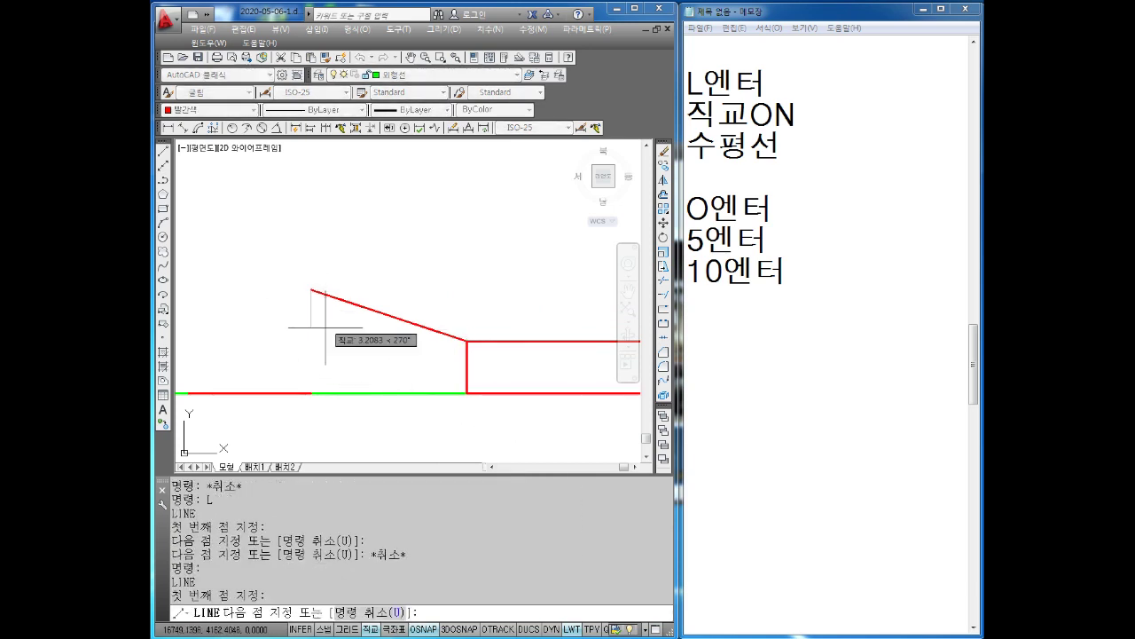
{"action": "left_click", "coordinate": [310, 392]}
{"action": "key", "text": "Escape"}
{"action": "middle_click_drag", "start_coordinate": [325, 381], "coordinate": [350, 355]}
{"action": "scroll", "coordinate": [338, 230], "scroll_direction": "down", "scroll_amount": 4}
{"action": "scroll", "coordinate": [350, 286], "scroll_direction": "up", "scroll_amount": 2}
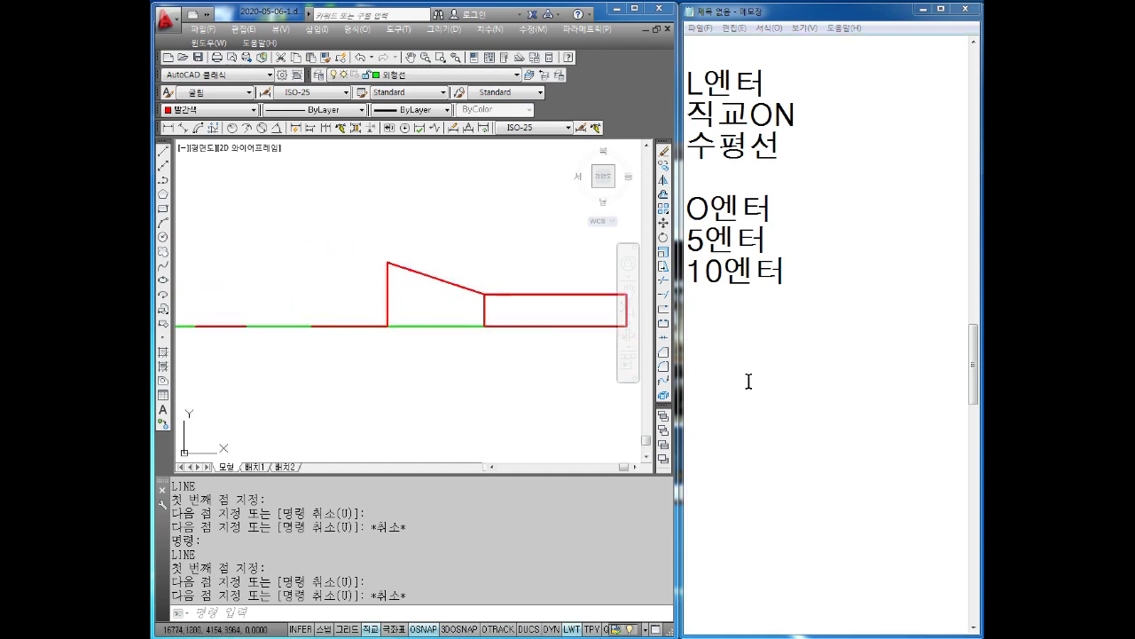
Add a '15' note in Notepad and return to the drawing.
{"action": "left_click", "coordinate": [722, 308]}
{"action": "type", "text": "15엔"}
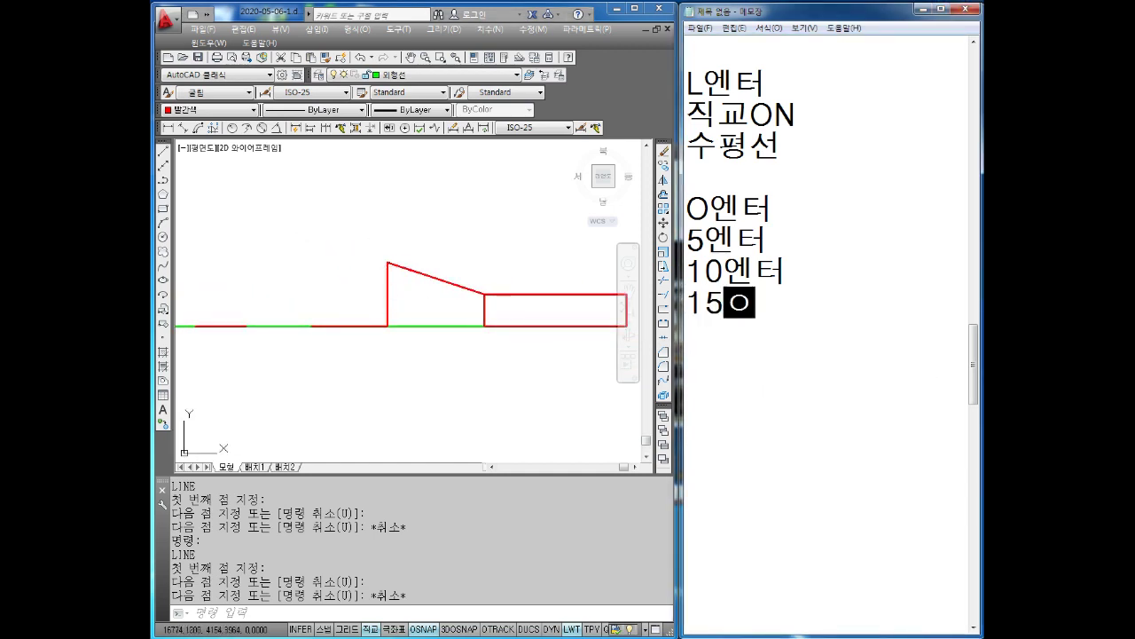
{"action": "type", "text": "터"}
{"action": "key", "text": "Return"}
{"action": "mouse_move", "coordinate": [351, 199]}
{"action": "middle_mouse_down"}
{"action": "mouse_move", "coordinate": [329, 299]}
{"action": "mouse_move", "coordinate": [388, 337]}
{"action": "middle_mouse_up"}
{"action": "key", "text": "Escape"}
{"action": "key", "text": "Escape"}
Offset the lower-left red line 15 units upward.
{"action": "type", "text": "o"}
{"action": "key", "text": "Return"}
{"action": "type", "text": "15"}
{"action": "key", "text": "Return"}
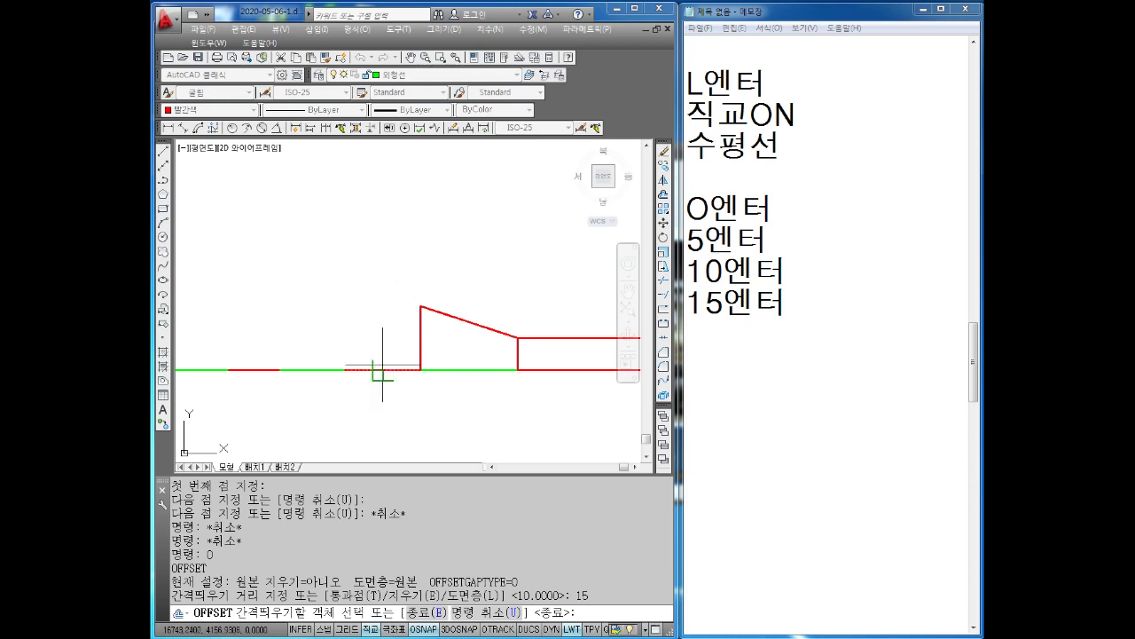
{"action": "left_click", "coordinate": [382, 369]}
{"action": "left_click", "coordinate": [373, 216]}
{"action": "scroll", "coordinate": [411, 280], "scroll_direction": "up", "scroll_amount": 2}
{"action": "key", "text": "Escape"}
{"action": "key", "text": "Escape"}
Stretch the taper's vertical edge up to the new 15-unit red line.
{"action": "left_click", "coordinate": [427, 370]}
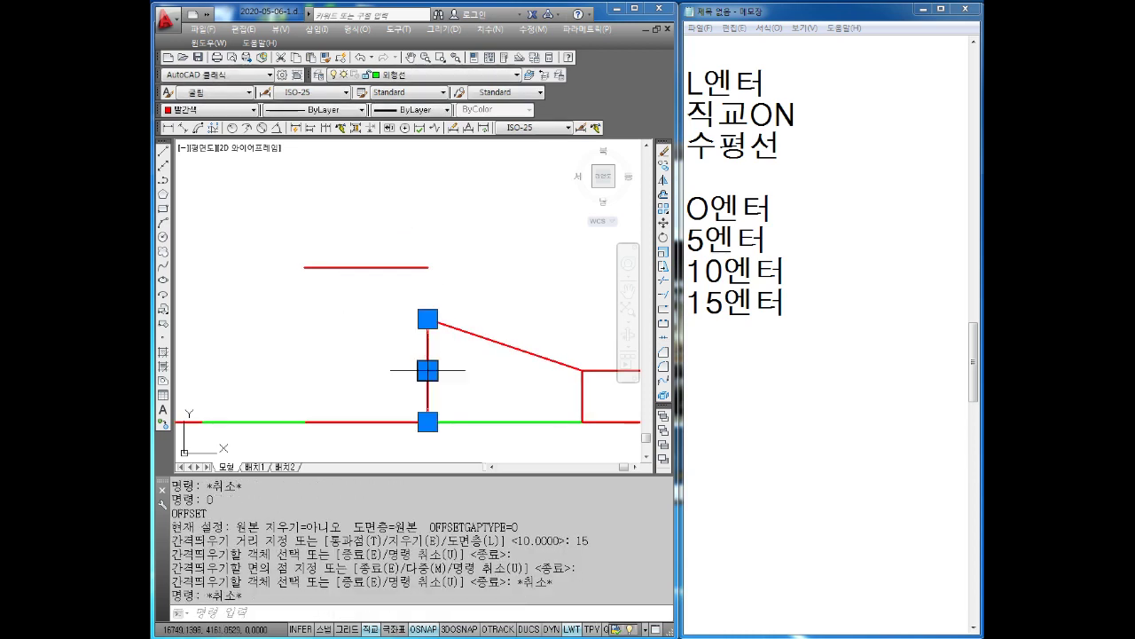
{"action": "left_click", "coordinate": [428, 318]}
{"action": "left_click", "coordinate": [427, 267]}
{"action": "key", "text": "Escape"}
{"action": "key", "text": "Escape"}
{"action": "key", "text": "Escape"}
{"action": "middle_click_drag", "start_coordinate": [342, 319], "coordinate": [361, 307]}
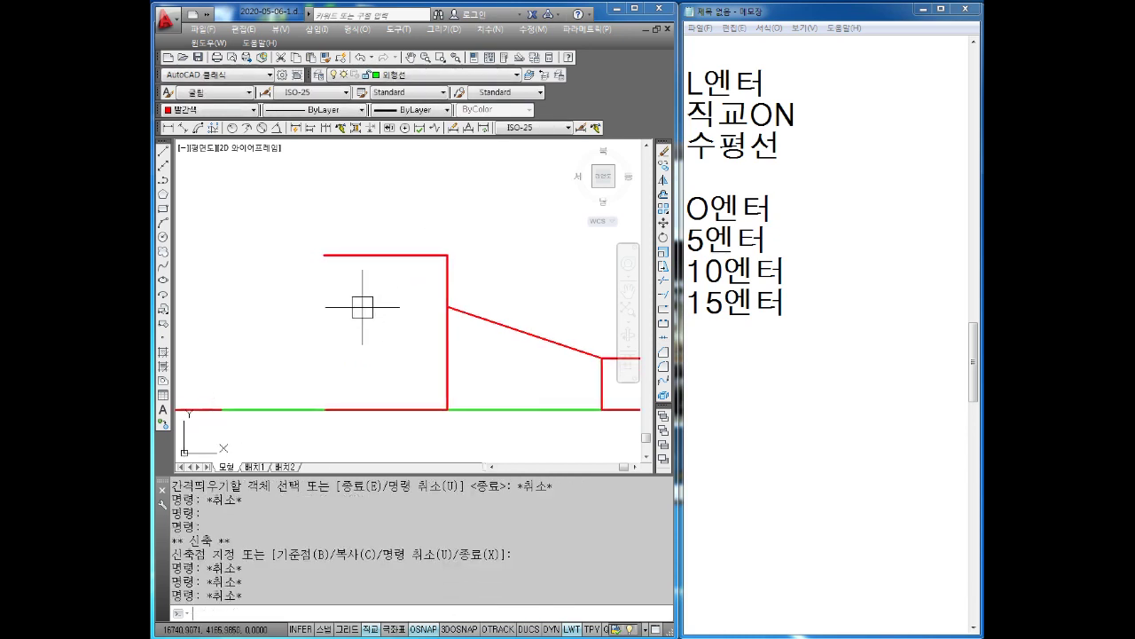
Draw a line closing the collar's left side from the upper line's left end.
{"action": "key", "text": "Escape"}
{"action": "key", "text": "Escape"}
{"action": "key", "text": "Escape"}
{"action": "type", "text": "L"}
{"action": "key", "text": "Return"}
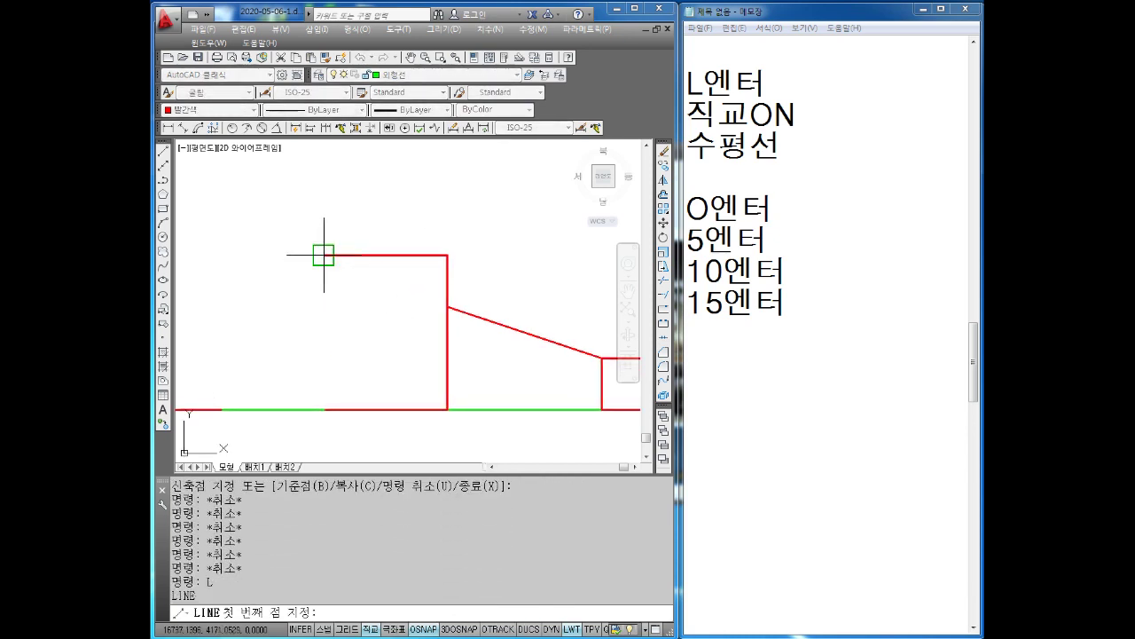
{"action": "left_click", "coordinate": [324, 256]}
{"action": "key", "text": "Escape"}
{"action": "scroll", "coordinate": [377, 319], "scroll_direction": "down", "scroll_amount": 4}
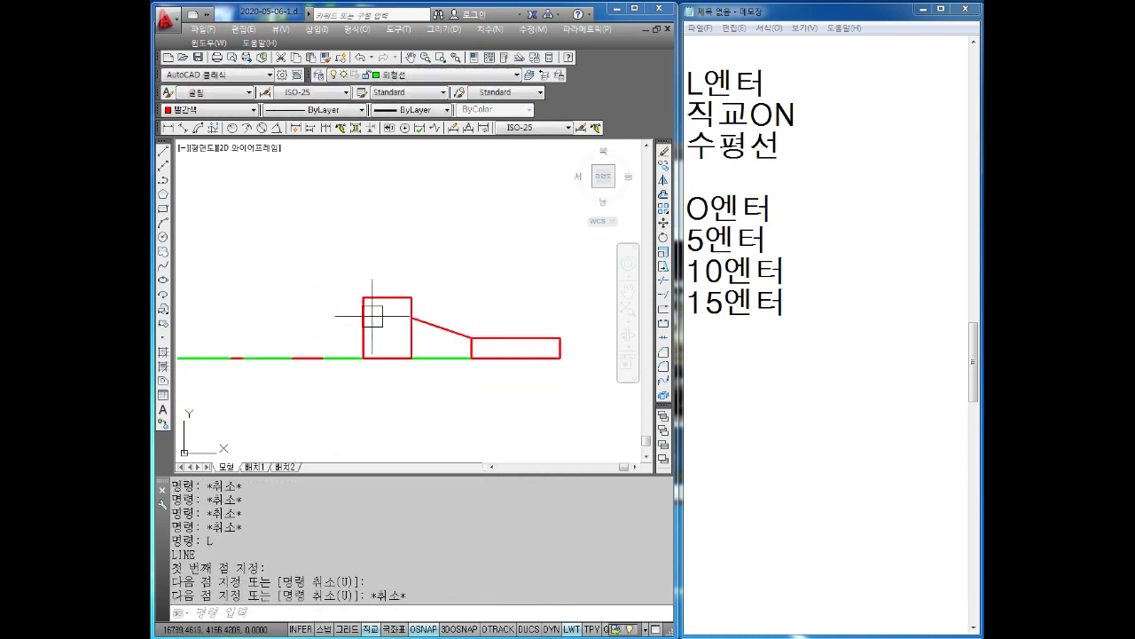
{"action": "scroll", "coordinate": [348, 347], "scroll_direction": "up", "scroll_amount": 2}
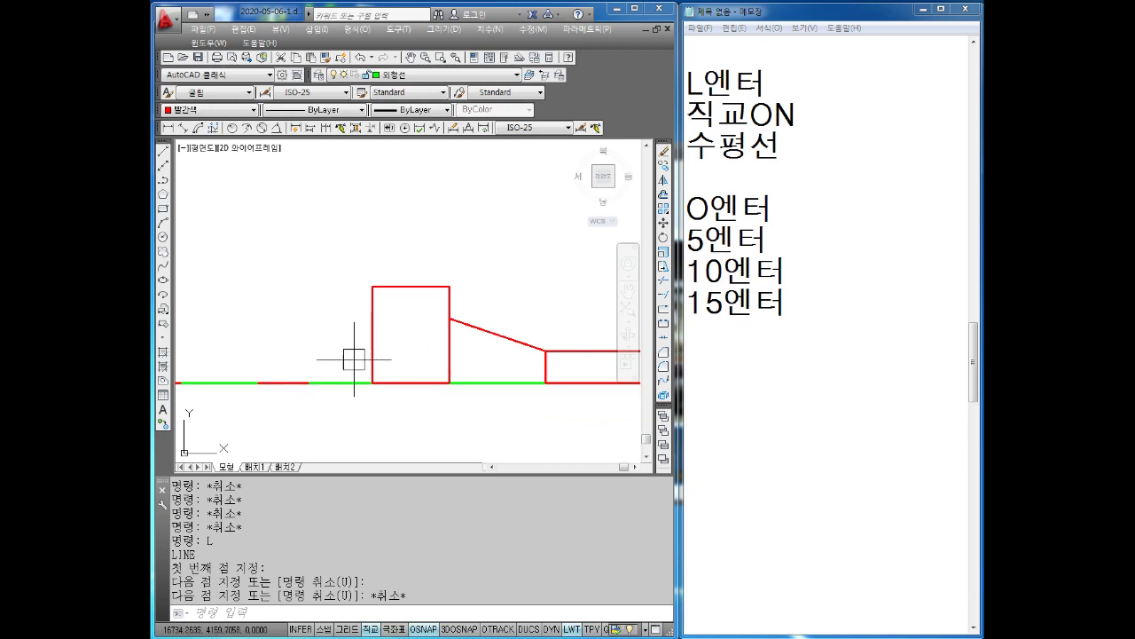
Add a '엔터' note in Notepad and return to the drawing.
{"action": "left_click", "coordinate": [713, 341]}
{"action": "type", "text": "18ㅇ"}
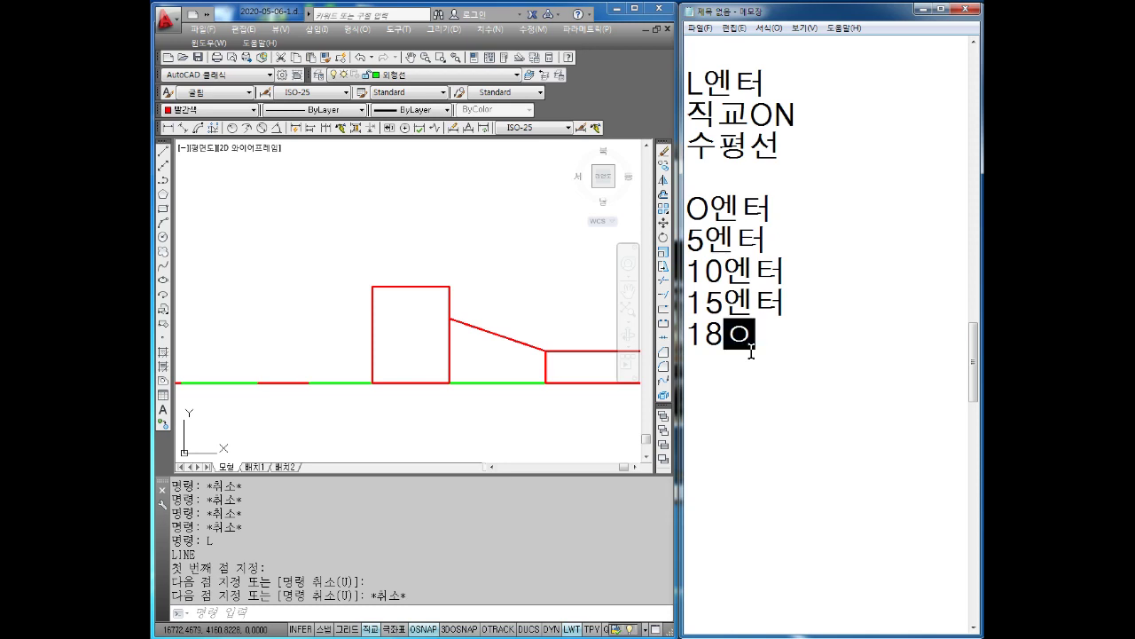
{"action": "type", "text": "엔ㅌ"}
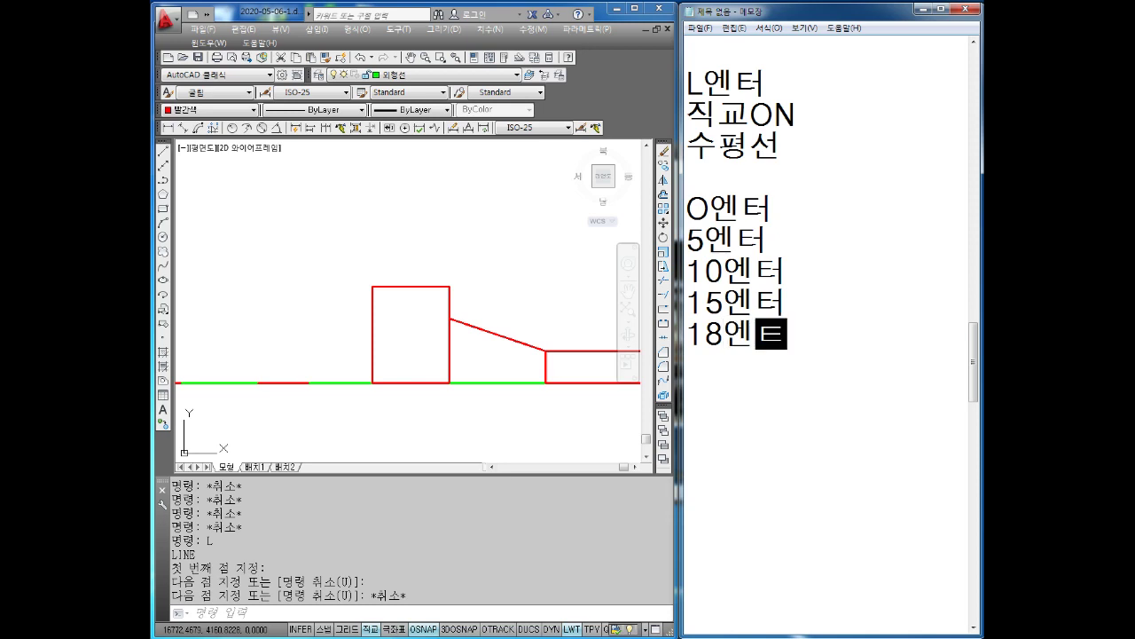
{"action": "type", "text": "터"}
{"action": "left_click", "coordinate": [324, 307]}
{"action": "key", "text": "Escape"}
{"action": "key", "text": "Escape"}
Offset the green segment under the collar 18 units upward.
{"action": "type", "text": "o"}
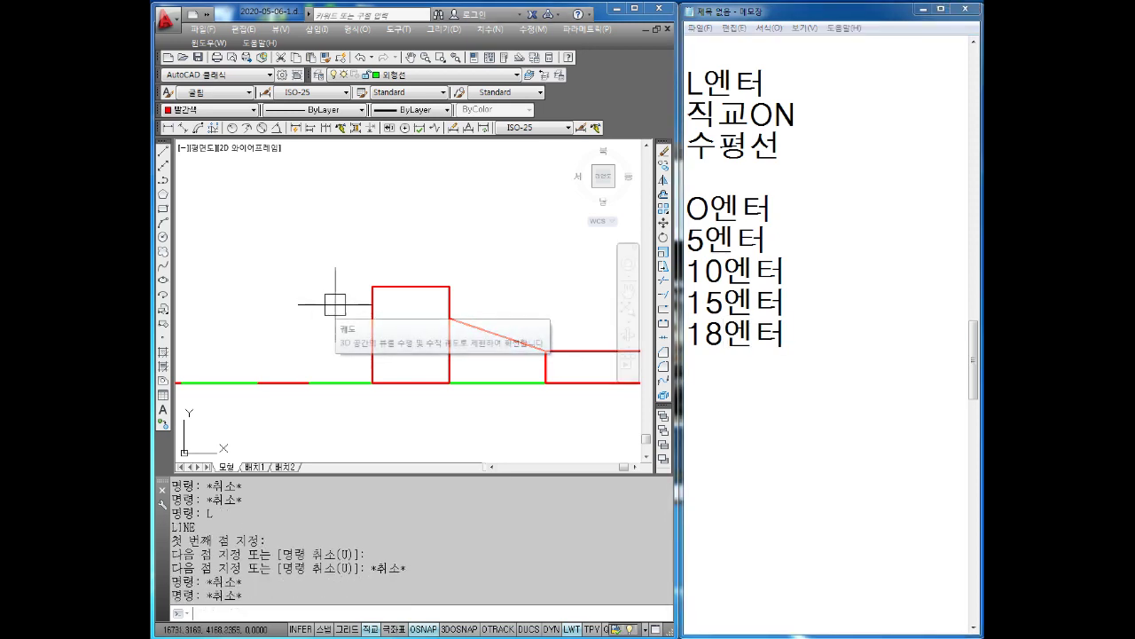
{"action": "key", "text": "Return"}
{"action": "type", "text": "18"}
{"action": "key", "text": "Return"}
{"action": "left_click", "coordinate": [330, 383]}
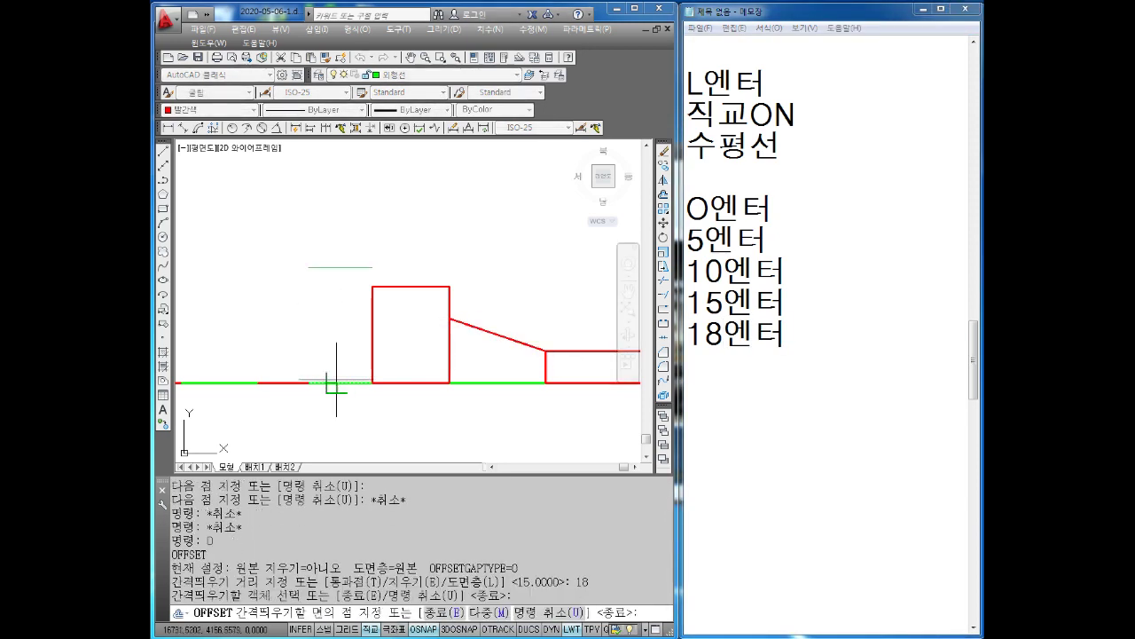
{"action": "left_click", "coordinate": [349, 217]}
{"action": "scroll", "coordinate": [346, 268], "scroll_direction": "up", "scroll_amount": 2}
{"action": "key", "text": "Escape"}
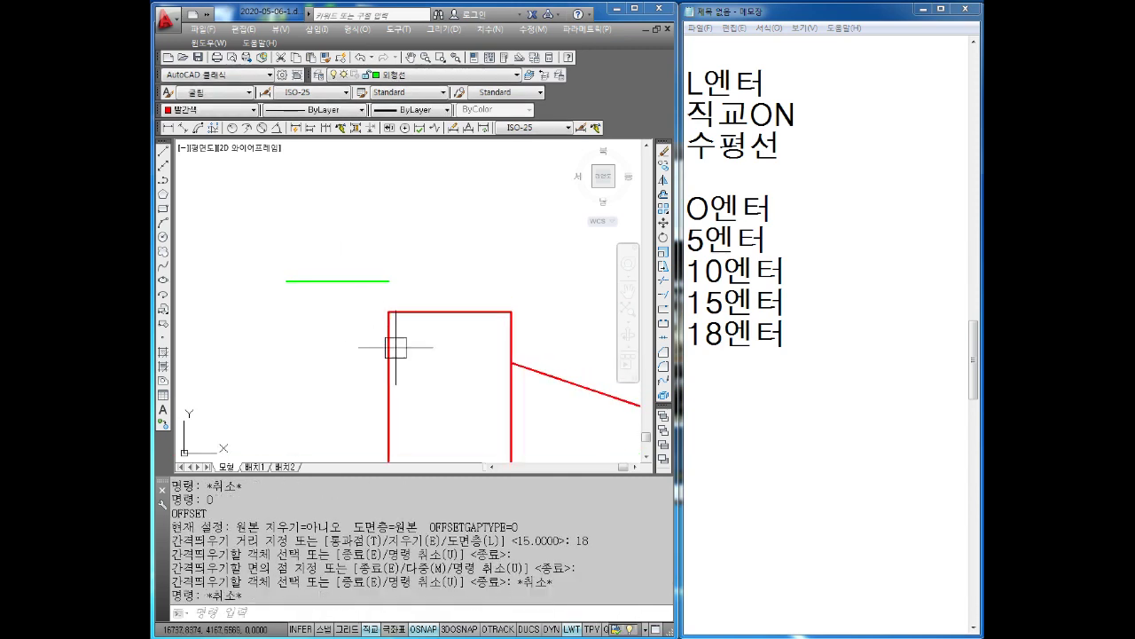
{"action": "key", "text": "Escape"}
{"action": "key", "text": "Escape"}
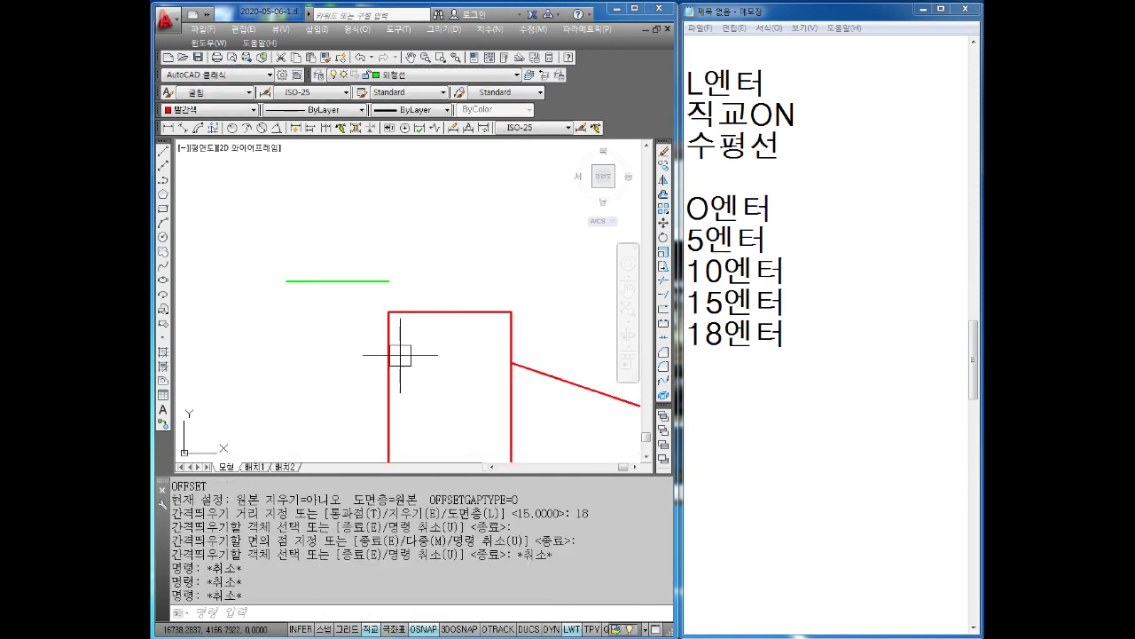
Add a 10 linear dimension below the baseline.
{"action": "middle_click_drag", "start_coordinate": [398, 355], "coordinate": [382, 310]}
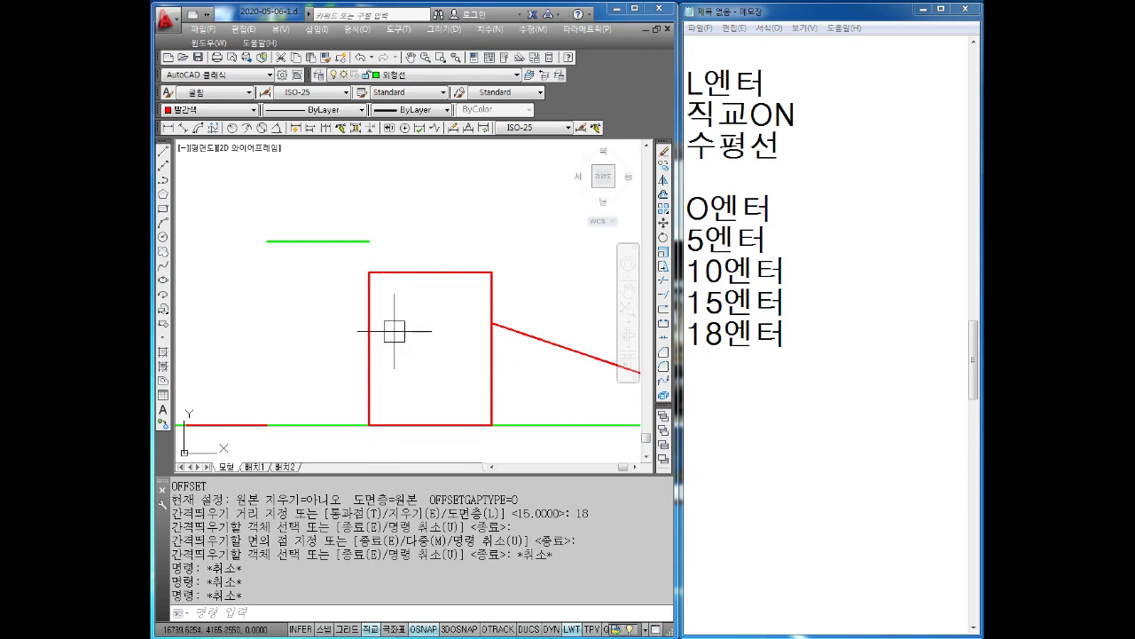
{"action": "middle_click_drag", "start_coordinate": [394, 331], "coordinate": [398, 292]}
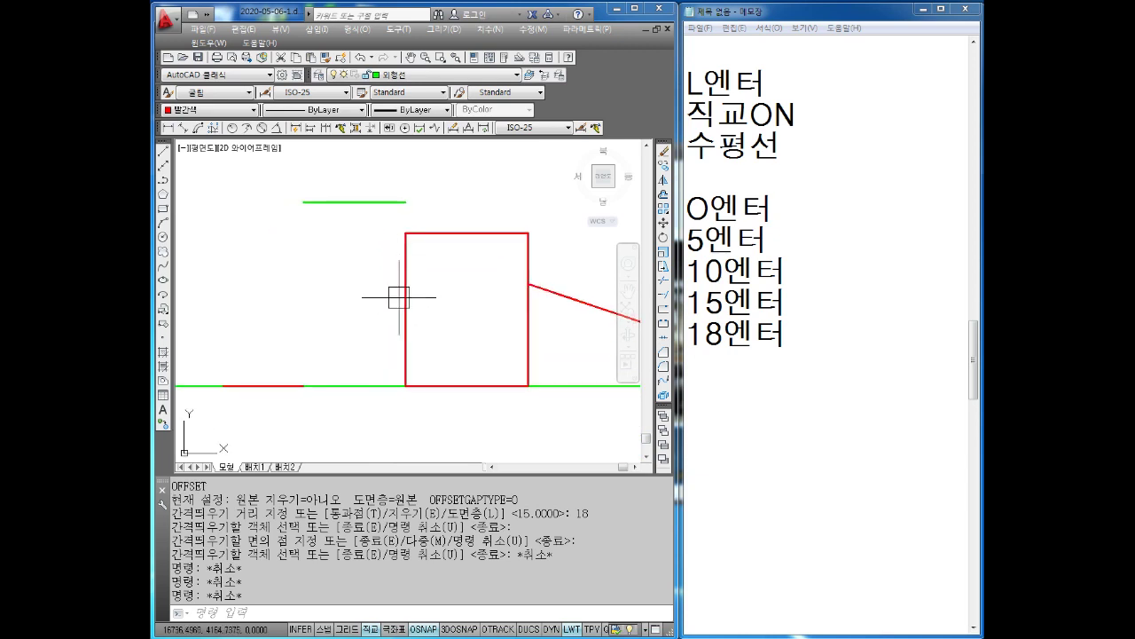
{"action": "mouse_move", "coordinate": [393, 296]}
{"action": "middle_mouse_down"}
{"action": "mouse_move", "coordinate": [387, 316]}
{"action": "mouse_move", "coordinate": [409, 319]}
{"action": "middle_mouse_up"}
{"action": "key", "text": "Escape"}
{"action": "key", "text": "Escape"}
{"action": "left_click", "coordinate": [169, 127]}
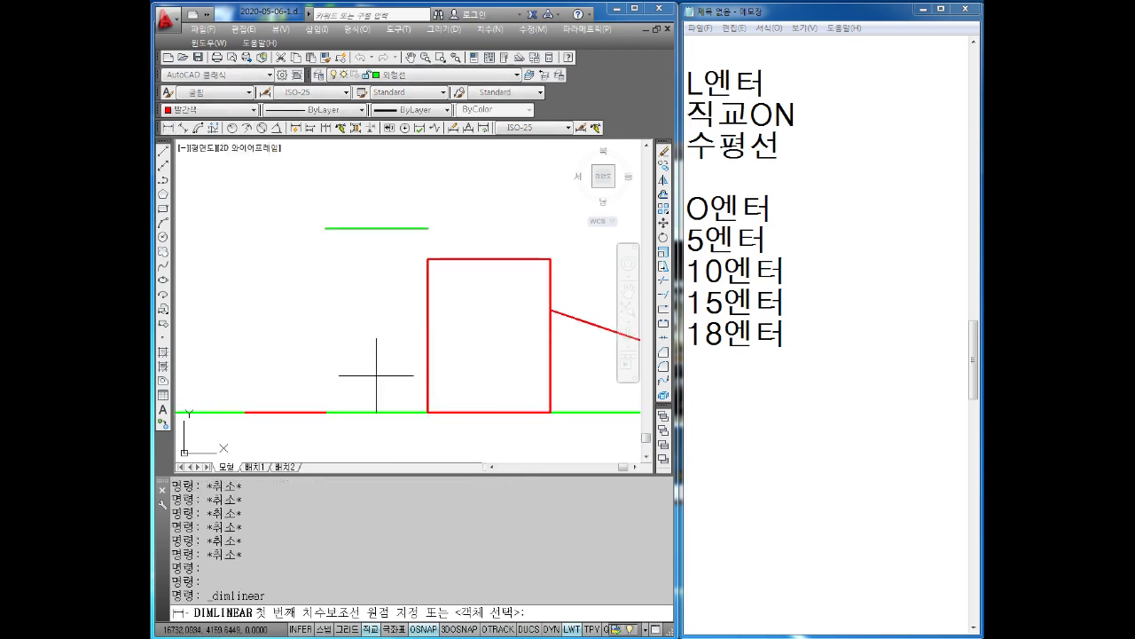
{"action": "left_click", "coordinate": [326, 412]}
{"action": "left_click", "coordinate": [428, 412]}
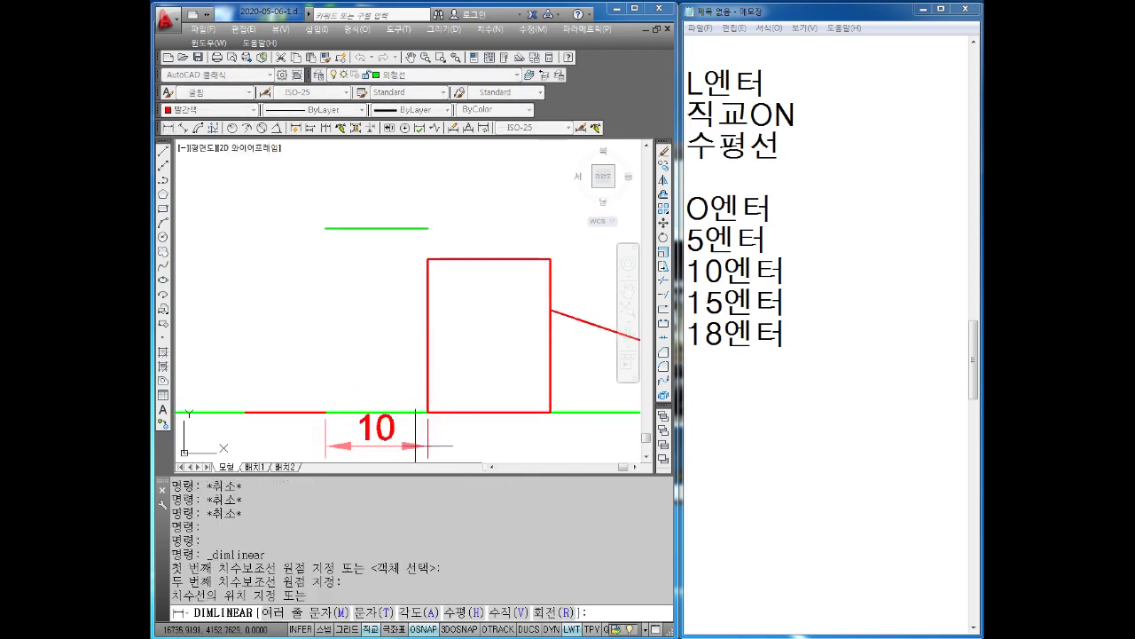
{"action": "left_click", "coordinate": [399, 454]}
{"action": "key", "text": "Escape"}
Start a red line at the green offset line's left end toward the block's corner.
{"action": "middle_click_drag", "start_coordinate": [400, 293], "coordinate": [400, 296]}
{"action": "key", "text": "Escape"}
{"action": "key", "text": "Escape"}
{"action": "type", "text": "L"}
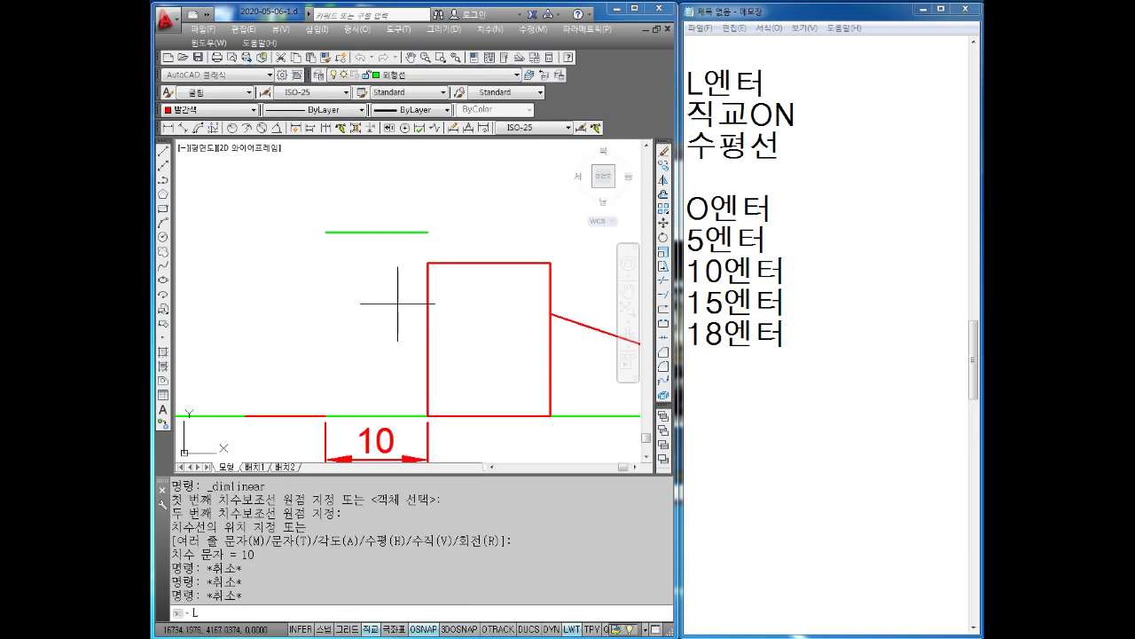
{"action": "key", "text": "Return"}
{"action": "scroll", "coordinate": [398, 303], "scroll_direction": "up", "scroll_amount": 2}
{"action": "left_click", "coordinate": [423, 266]}
Finish the line at the rectangle's top corner and delete the 10 dimension.
{"action": "left_click", "coordinate": [261, 216]}
{"action": "key", "text": "Escape"}
{"action": "scroll", "coordinate": [340, 297], "scroll_direction": "down", "scroll_amount": 4}
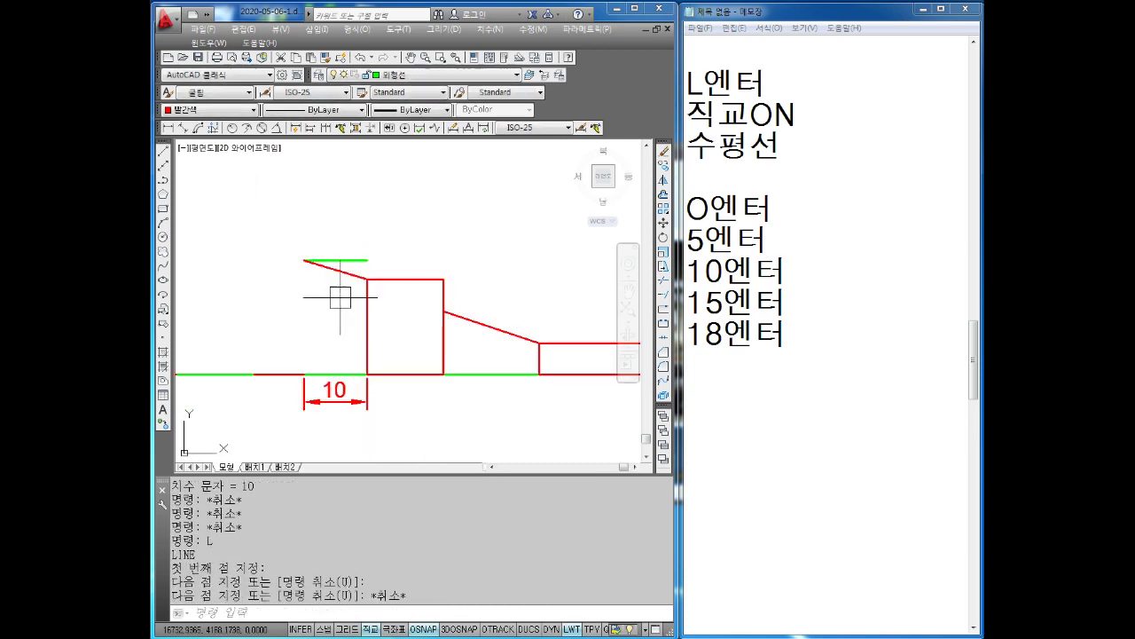
{"action": "middle_click_drag", "start_coordinate": [340, 297], "coordinate": [358, 274]}
{"action": "key", "text": "Escape"}
{"action": "key", "text": "Escape"}
{"action": "left_click", "coordinate": [391, 377]}
{"action": "left_click", "coordinate": [298, 389]}
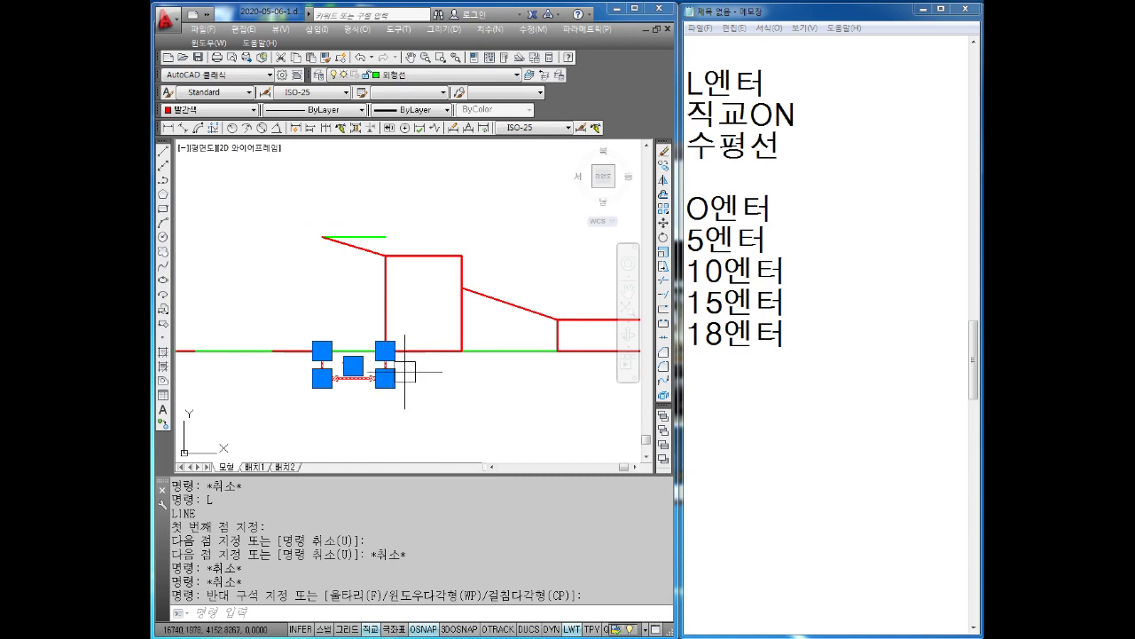
{"action": "key", "text": "Delete"}
Window-select and erase the short green top line.
{"action": "scroll", "coordinate": [375, 228], "scroll_direction": "up", "scroll_amount": 2}
{"action": "key", "text": "Escape"}
{"action": "left_click", "coordinate": [375, 261]}
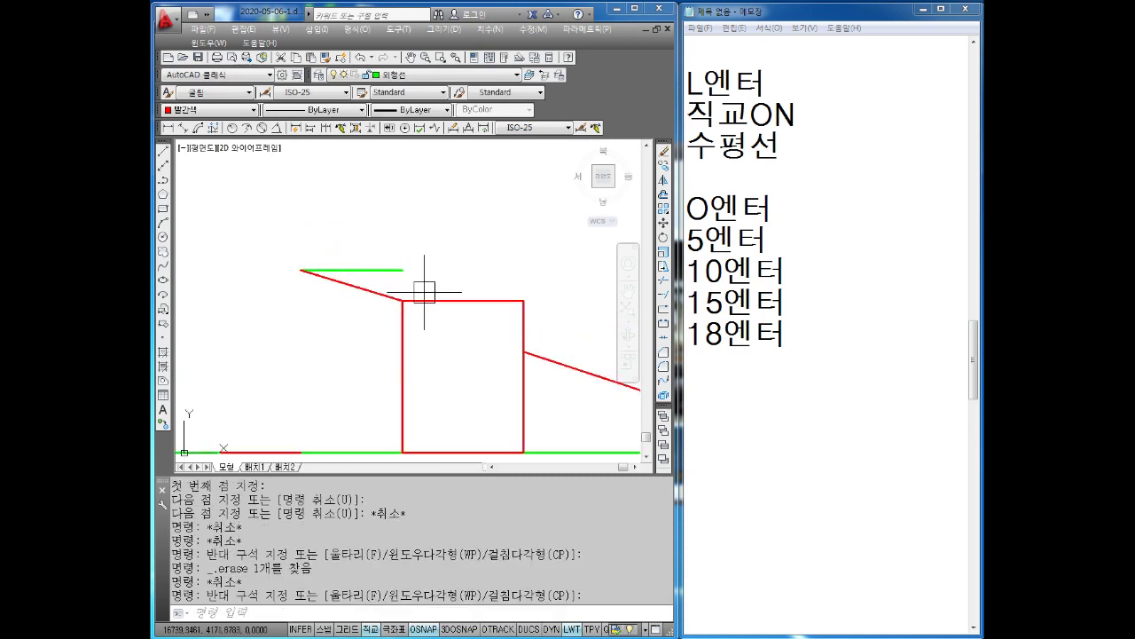
{"action": "left_click", "coordinate": [424, 288]}
{"action": "left_click", "coordinate": [385, 247]}
{"action": "key", "text": "Delete"}
Locate the short red baseline segment and start OFFSET with a distance of 18.
{"action": "scroll", "coordinate": [395, 279], "scroll_direction": "down", "scroll_amount": 2}
{"action": "scroll", "coordinate": [371, 348], "scroll_direction": "up", "scroll_amount": 2}
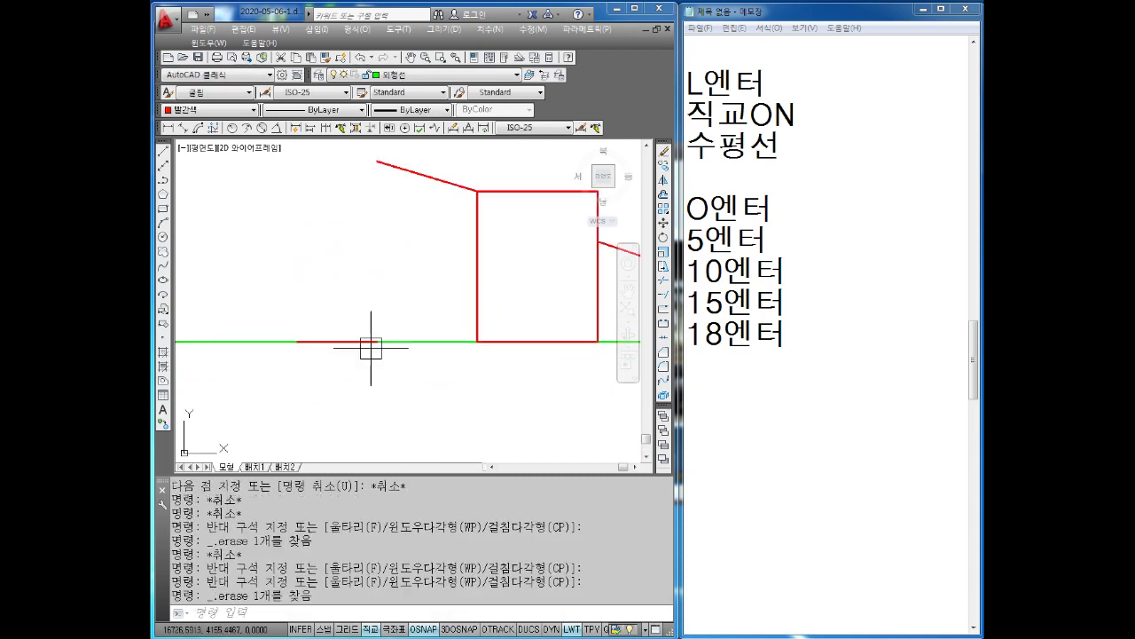
{"action": "middle_click_drag", "start_coordinate": [371, 347], "coordinate": [367, 365]}
{"action": "key", "text": "Escape"}
{"action": "left_click", "coordinate": [347, 347]}
{"action": "left_click", "coordinate": [338, 382]}
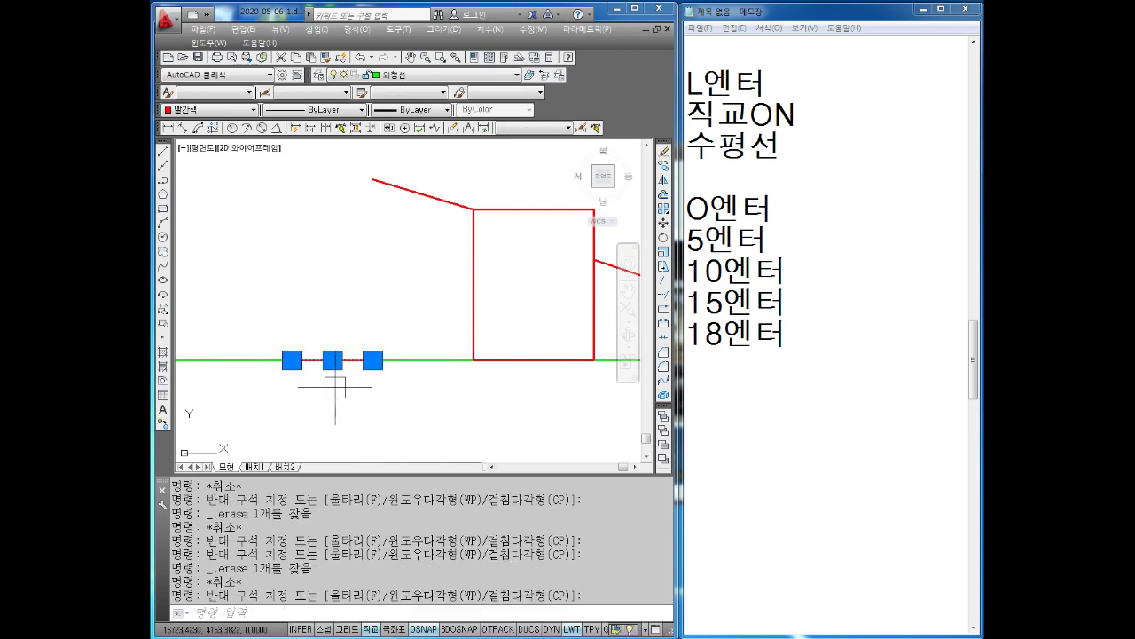
{"action": "middle_click_drag", "start_coordinate": [337, 375], "coordinate": [340, 387]}
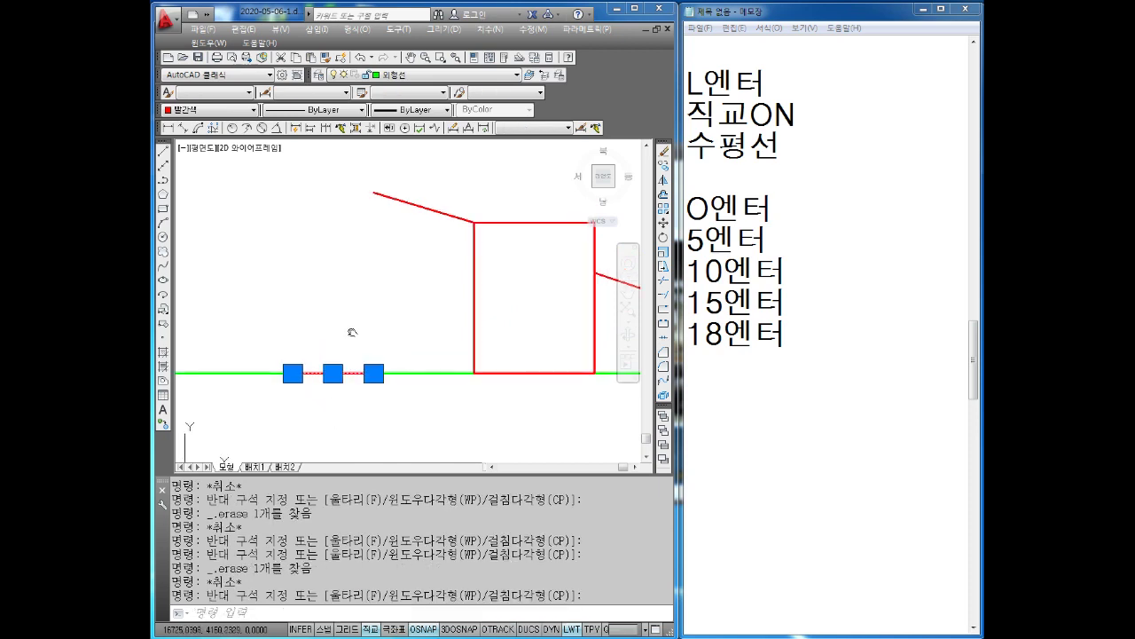
{"action": "key", "text": "Escape"}
{"action": "key", "text": "Escape"}
{"action": "key", "text": "Escape"}
{"action": "key", "text": "Escape"}
{"action": "key", "text": "Escape"}
{"action": "key", "text": "Escape"}
{"action": "key", "text": "Escape"}
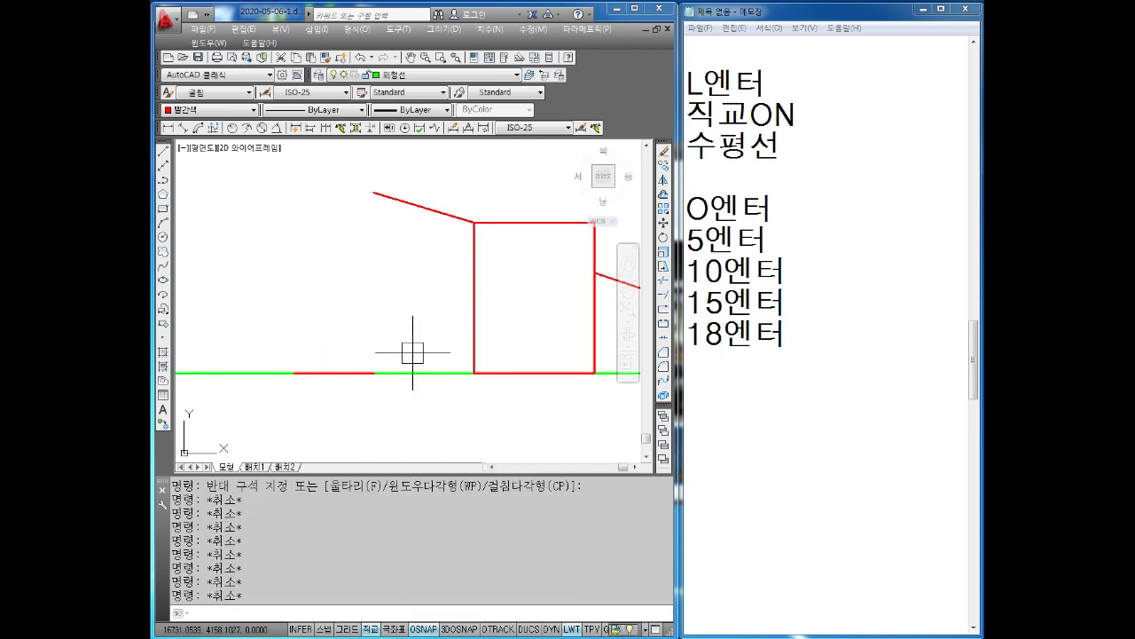
{"action": "type", "text": "o"}
{"action": "key", "text": "Return"}
{"action": "type", "text": "18"}
{"action": "key", "text": "Return"}
Offset the red baseline segment 18 units upward.
{"action": "left_click", "coordinate": [359, 372]}
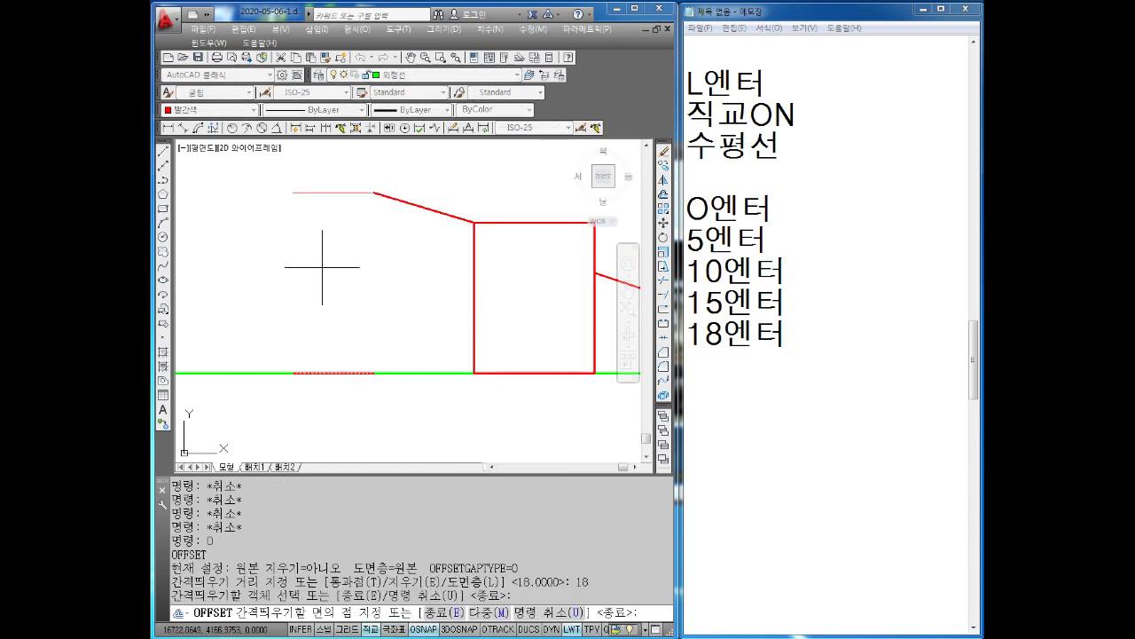
{"action": "left_click", "coordinate": [317, 261]}
{"action": "middle_click_drag", "start_coordinate": [343, 236], "coordinate": [367, 266]}
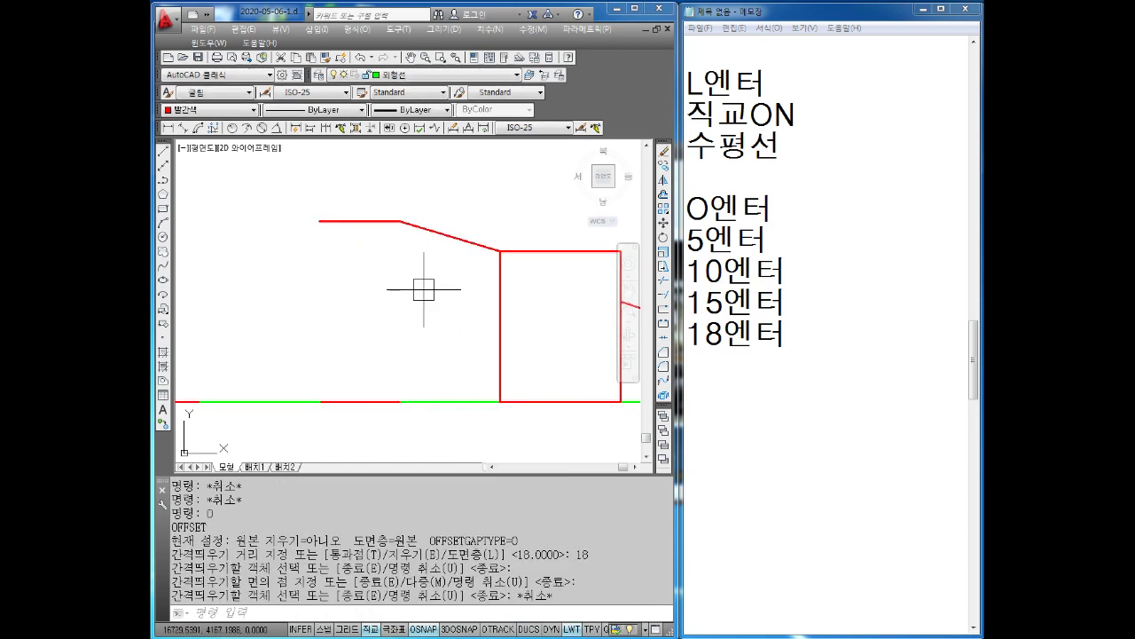
{"action": "key", "text": "Escape"}
Draw a vertical line from the top step corner to the centre line, then undo it.
{"action": "type", "text": "l"}
{"action": "key", "text": "Return"}
{"action": "left_click", "coordinate": [399, 221]}
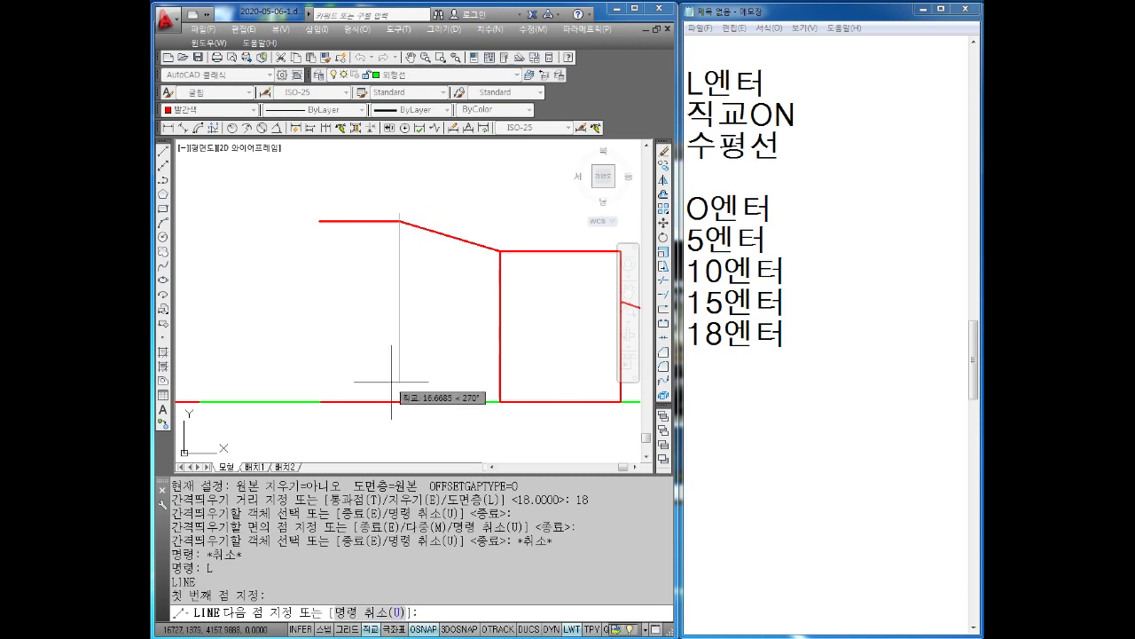
{"action": "left_click", "coordinate": [399, 401]}
{"action": "key", "text": "Escape"}
{"action": "key", "text": "Return"}
{"action": "key", "text": "Escape"}
{"action": "key", "text": "Escape"}
{"action": "key", "text": "Escape"}
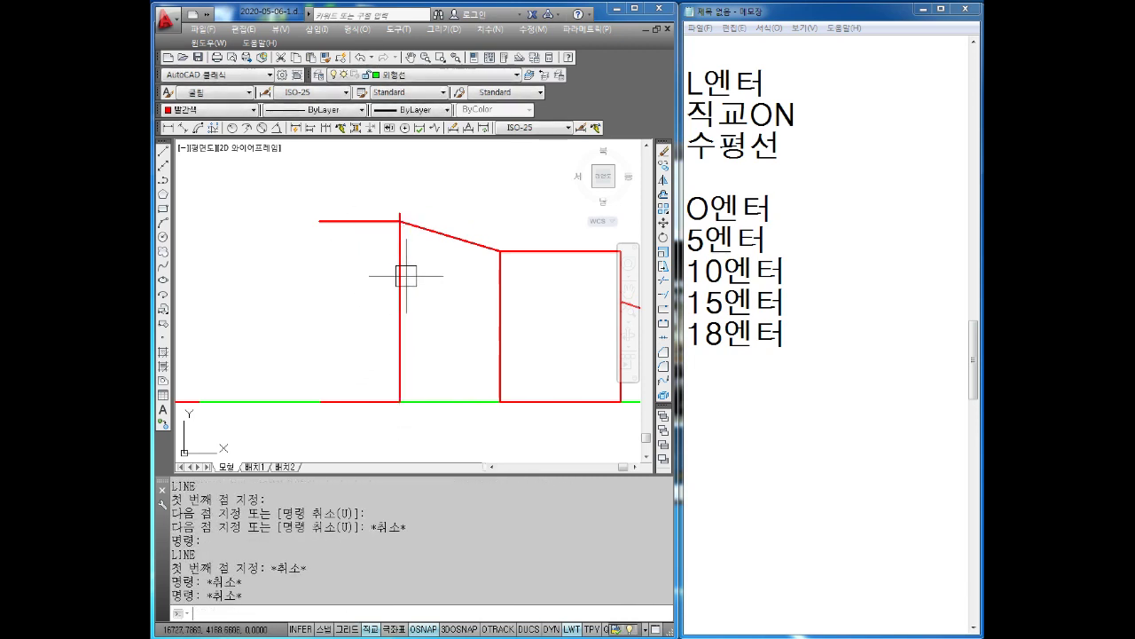
{"action": "key", "text": "ctrl+z"}
{"action": "key", "text": "Escape"}
{"action": "key", "text": "Escape"}
{"action": "type", "text": "u"}
{"action": "key", "text": "Return"}
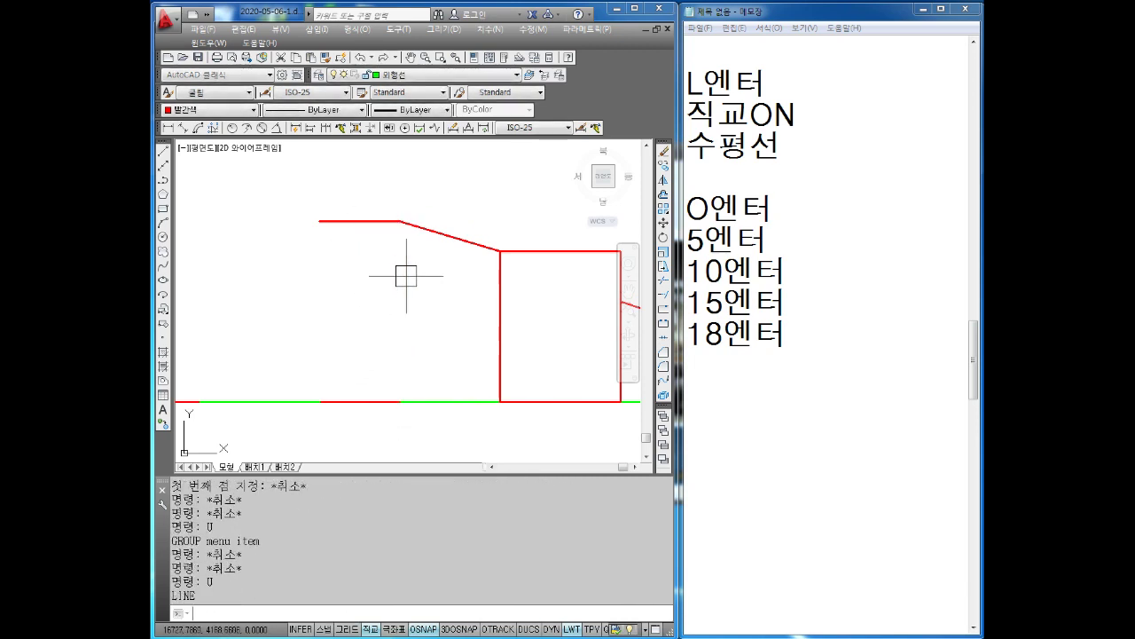
{"action": "key", "text": "Escape"}
Redraw the vertical red edge from the top step corner down to the centre line.
{"action": "key", "text": "Escape"}
{"action": "type", "text": "l"}
{"action": "key", "text": "Return"}
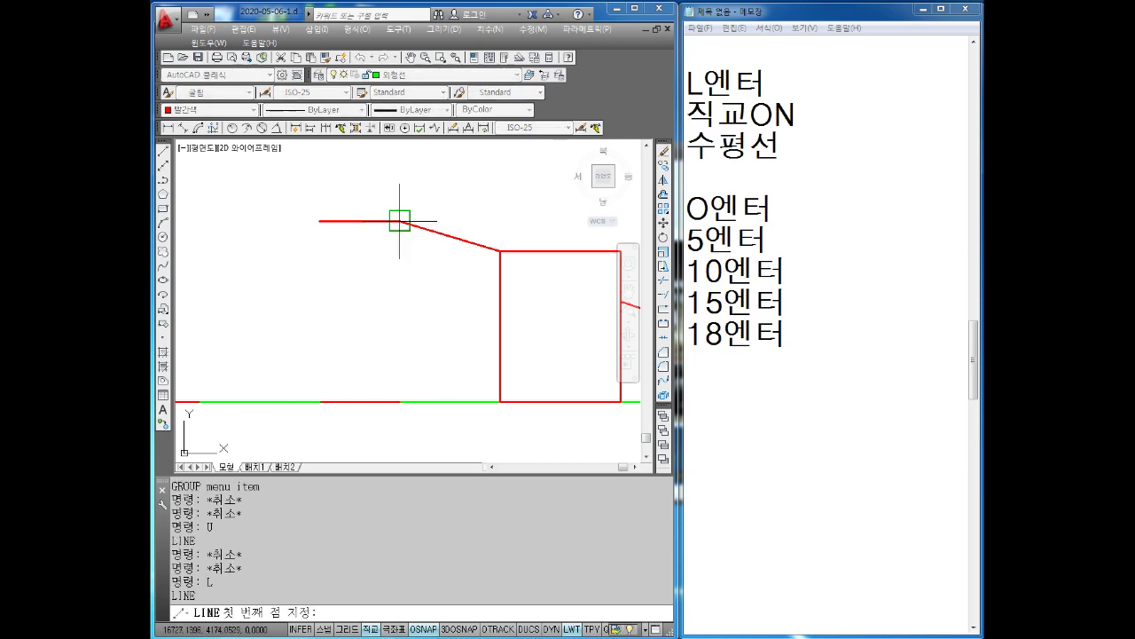
{"action": "left_click", "coordinate": [399, 221]}
{"action": "left_click", "coordinate": [399, 402]}
{"action": "key", "text": "Escape"}
{"action": "key", "text": "Return"}
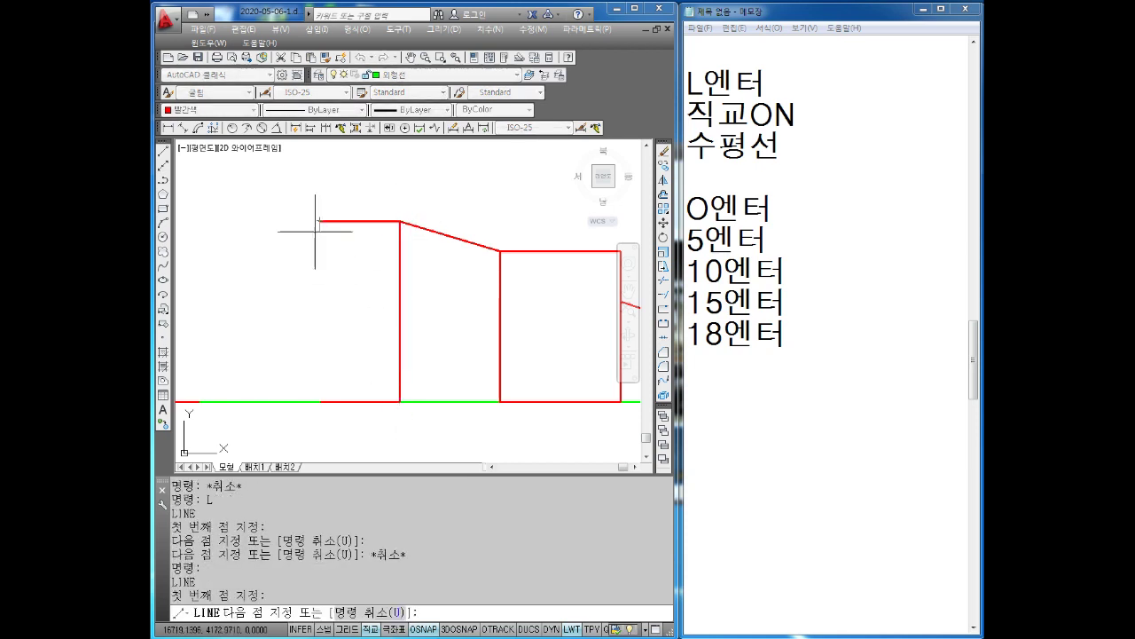
{"action": "left_click", "coordinate": [319, 221]}
{"action": "key", "text": "Escape"}
Check the red segment on the centre line, then clear the selection.
{"action": "mouse_move", "coordinate": [293, 324]}
{"action": "middle_mouse_down"}
{"action": "mouse_move", "coordinate": [383, 363]}
{"action": "mouse_move", "coordinate": [361, 378]}
{"action": "mouse_move", "coordinate": [375, 406]}
{"action": "middle_mouse_up"}
{"action": "left_click", "coordinate": [374, 406]}
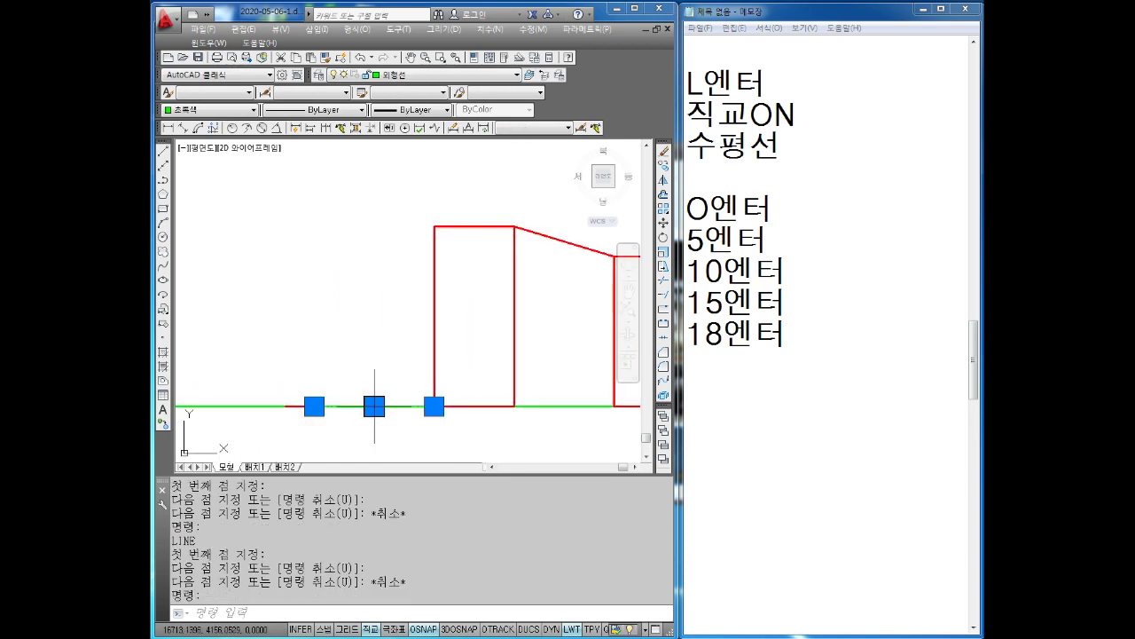
{"action": "key", "text": "Escape"}
{"action": "key", "text": "Escape"}
{"action": "left_click", "coordinate": [731, 379]}
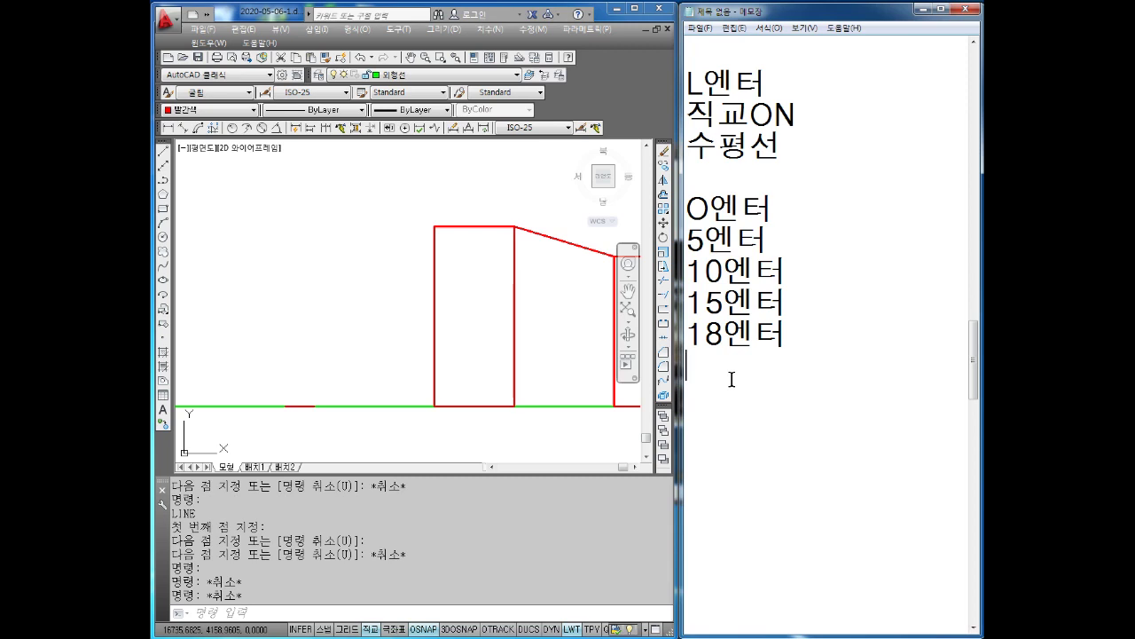
Add '엔터' to the Notepad notes and offset the green centre-line segment 20 units upward.
{"action": "type", "text": "20엔터"}
{"action": "key", "text": "Return"}
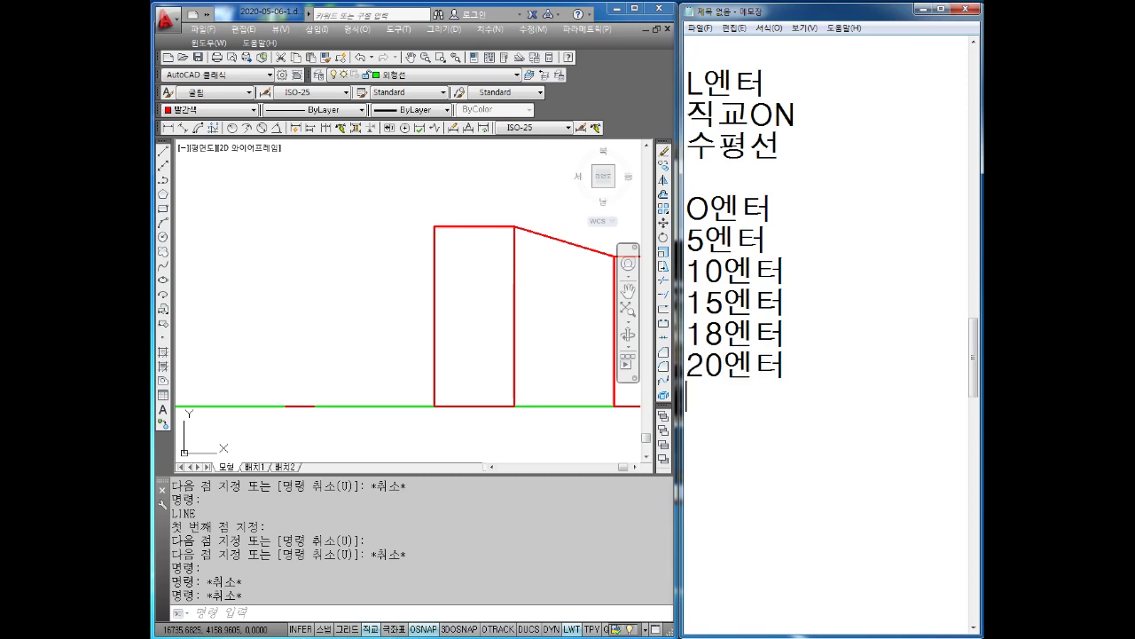
{"action": "left_click", "coordinate": [324, 317]}
{"action": "key", "text": "Escape"}
{"action": "key", "text": "Escape"}
{"action": "type", "text": "o"}
{"action": "key", "text": "Return"}
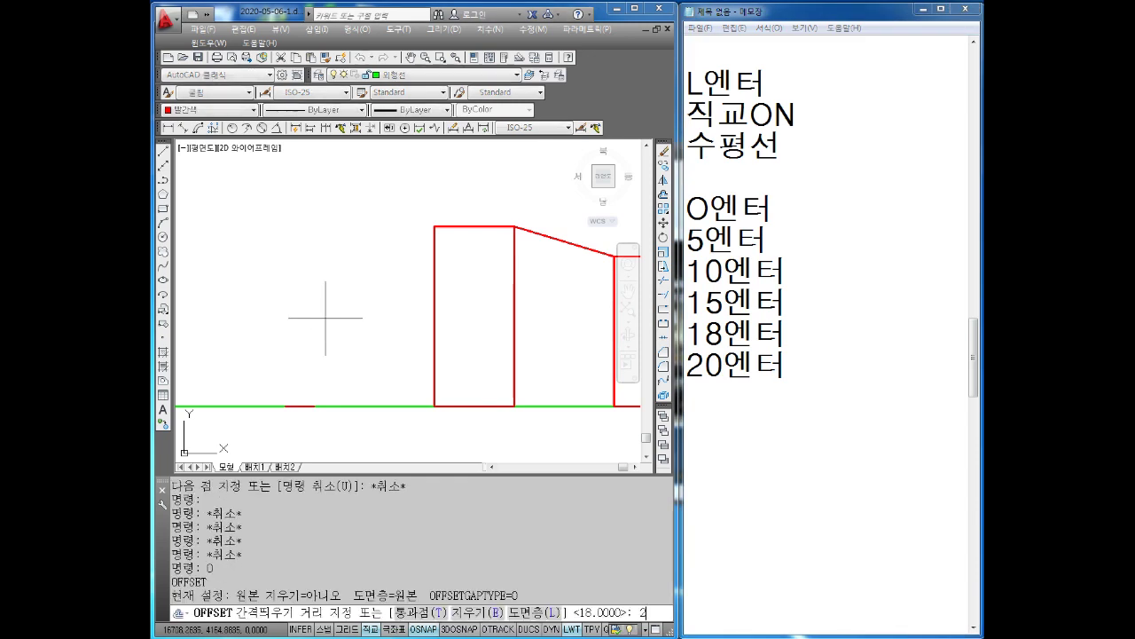
{"action": "type", "text": "20"}
{"action": "key", "text": "Return"}
{"action": "left_click", "coordinate": [352, 404]}
{"action": "left_click", "coordinate": [359, 167]}
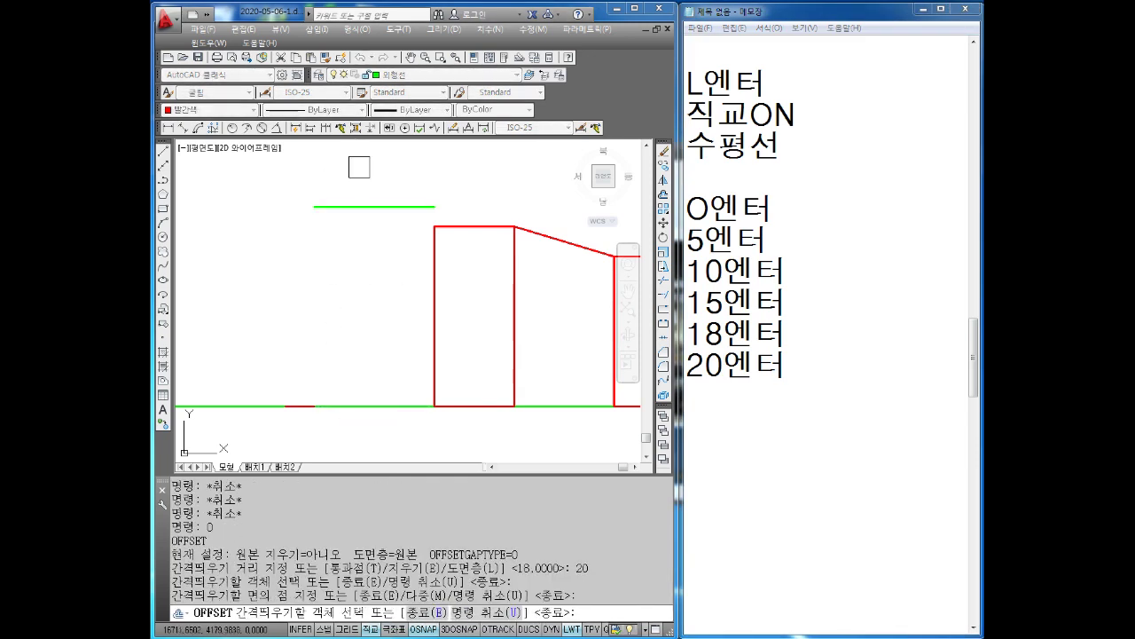
Select the left vertical red line, try stretching its top end, and cancel.
{"action": "middle_click_drag", "start_coordinate": [379, 243], "coordinate": [391, 270]}
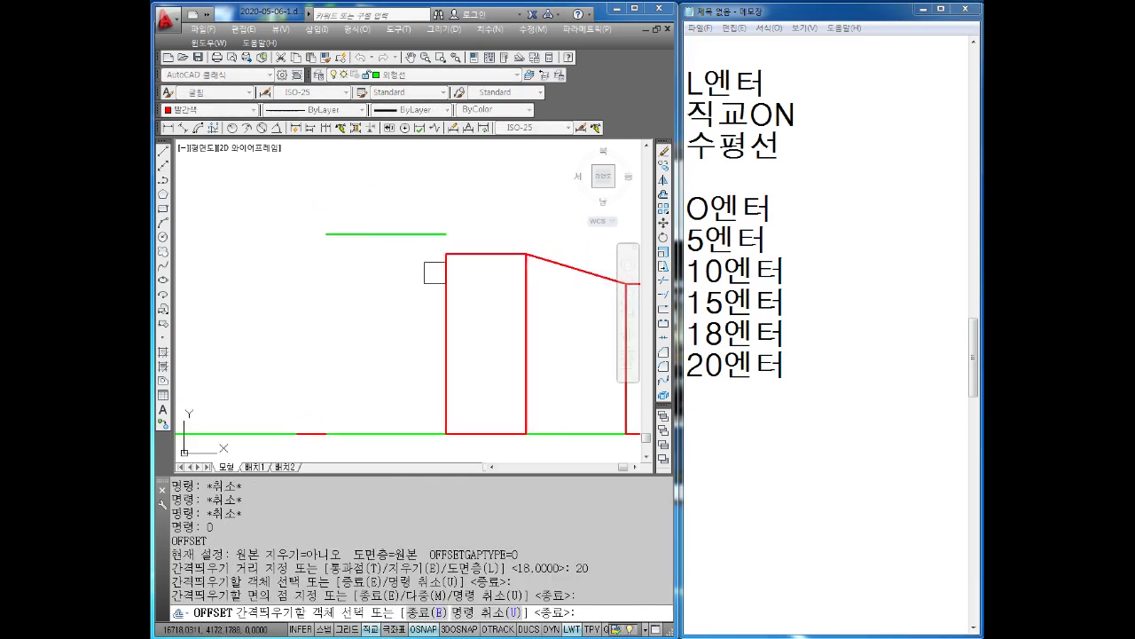
{"action": "left_click", "coordinate": [446, 269]}
{"action": "key", "text": "Escape"}
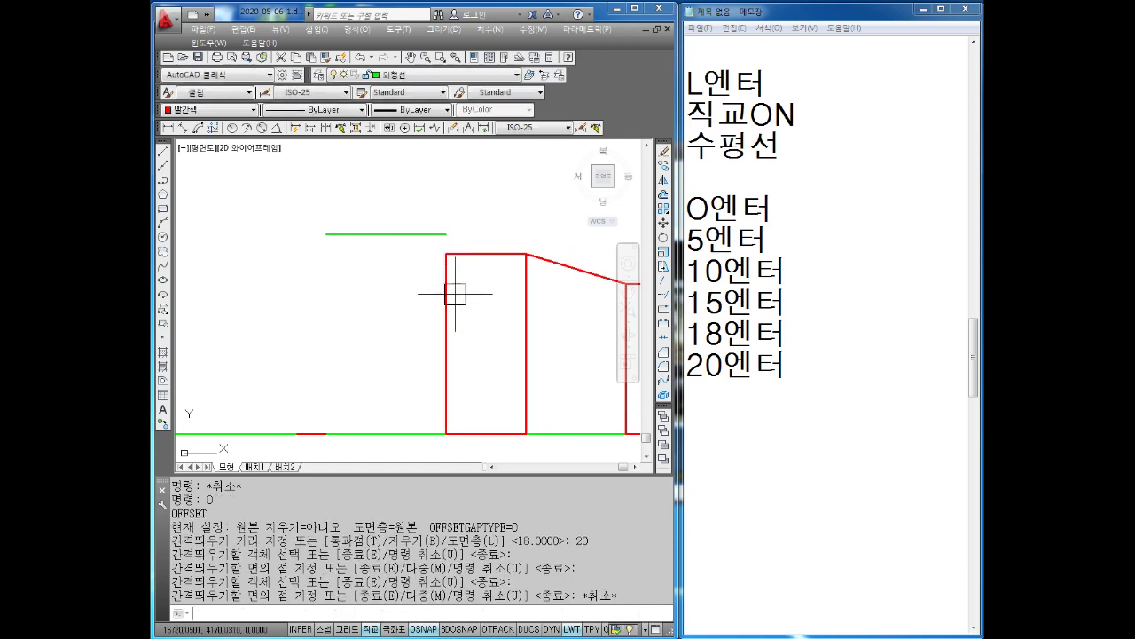
{"action": "left_click", "coordinate": [446, 283]}
{"action": "left_click", "coordinate": [446, 254]}
{"action": "key", "text": "Escape"}
{"action": "mouse_move", "coordinate": [421, 304]}
{"action": "middle_mouse_down"}
{"action": "mouse_move", "coordinate": [414, 281]}
{"action": "mouse_move", "coordinate": [432, 311]}
{"action": "middle_mouse_up"}
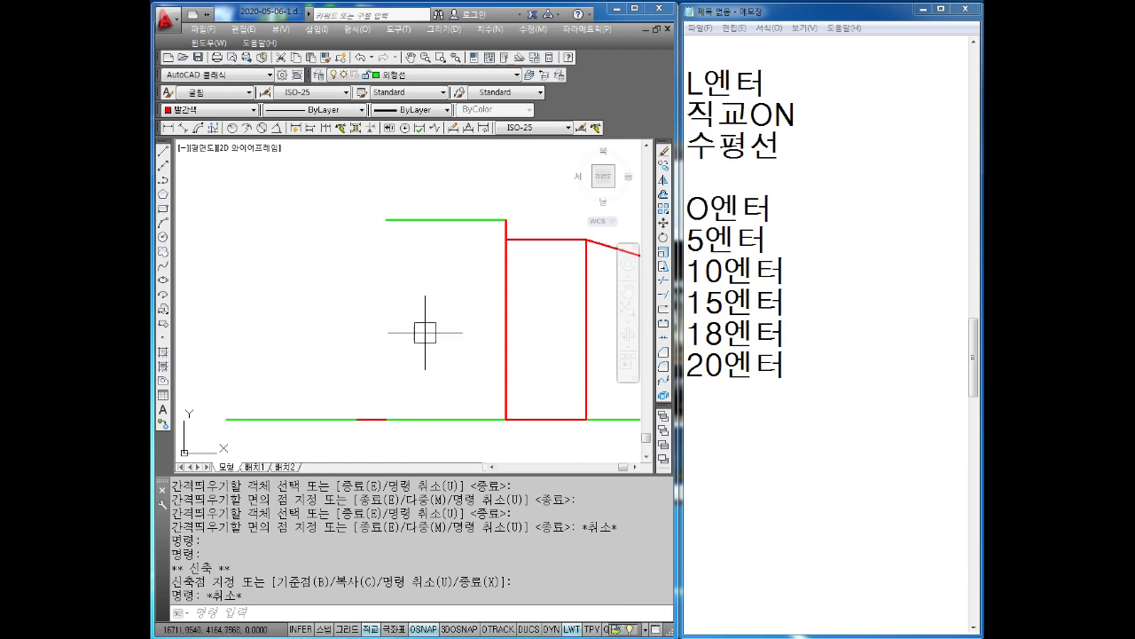
{"action": "left_click", "coordinate": [346, 429]}
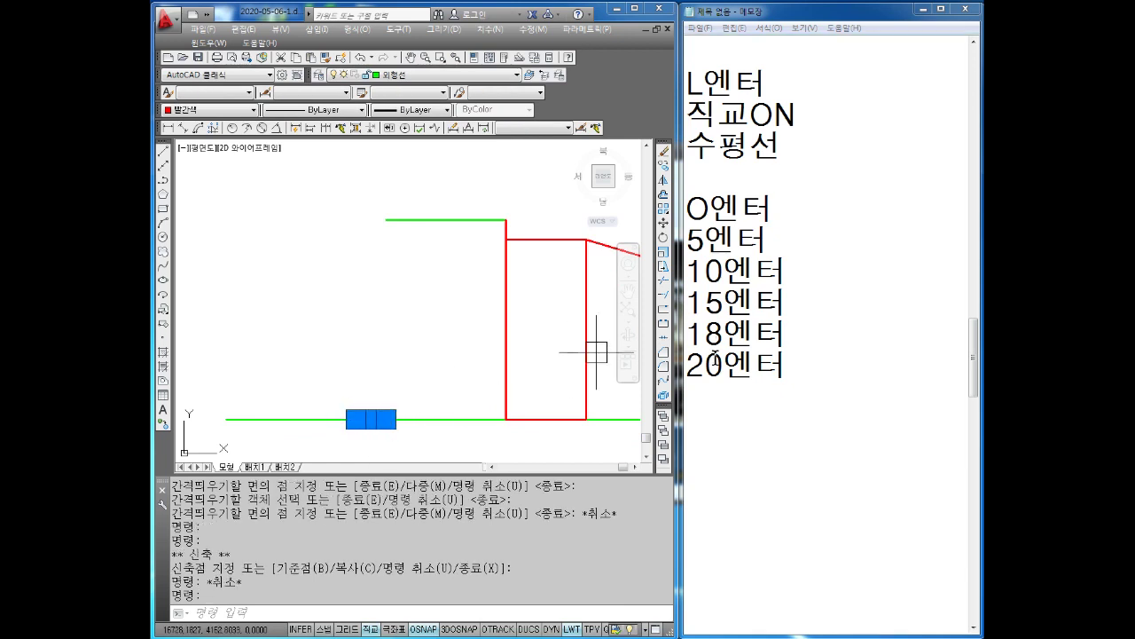
{"action": "key", "text": "Escape"}
{"action": "left_click", "coordinate": [714, 414]}
{"action": "type", "text": "23"}
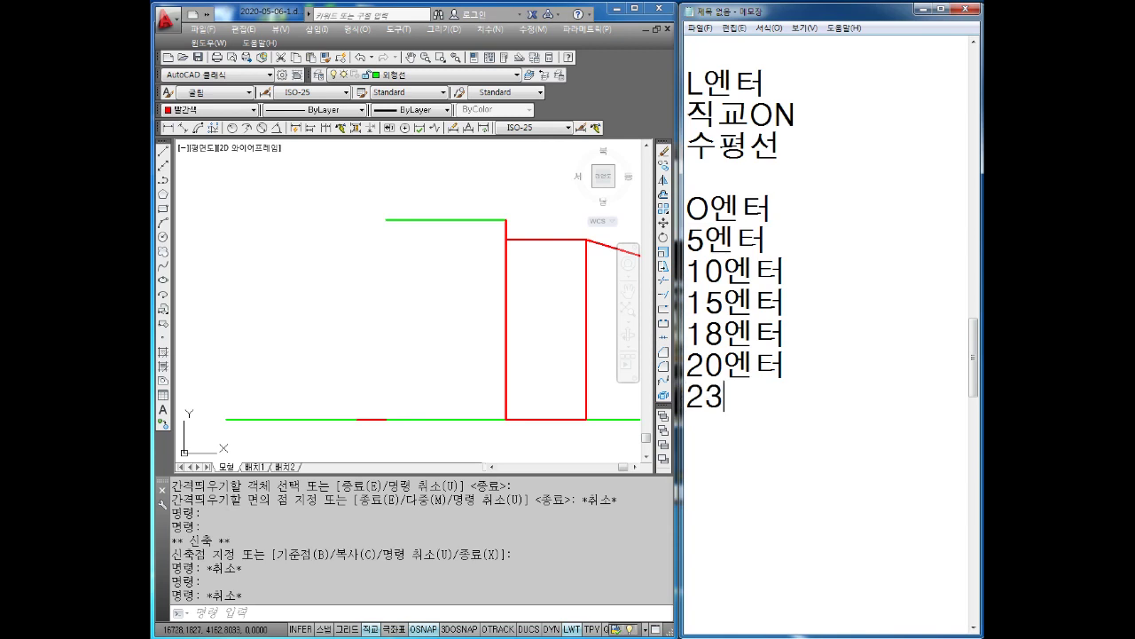
Add a new Notepad line, then offset the green axis line 23 units upward.
{"action": "type", "text": "엔터"}
{"action": "key", "text": "Return"}
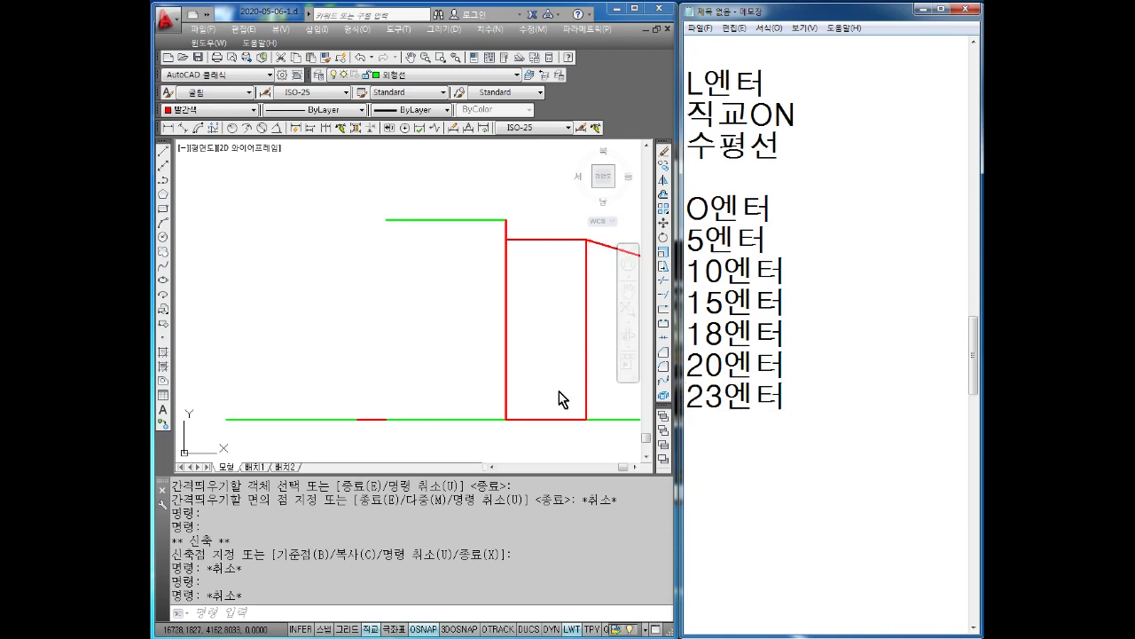
{"action": "left_click", "coordinate": [380, 351]}
{"action": "key", "text": "Escape"}
{"action": "key", "text": "Escape"}
{"action": "key", "text": "Escape"}
{"action": "type", "text": "o"}
{"action": "key", "text": "Return"}
{"action": "type", "text": "23"}
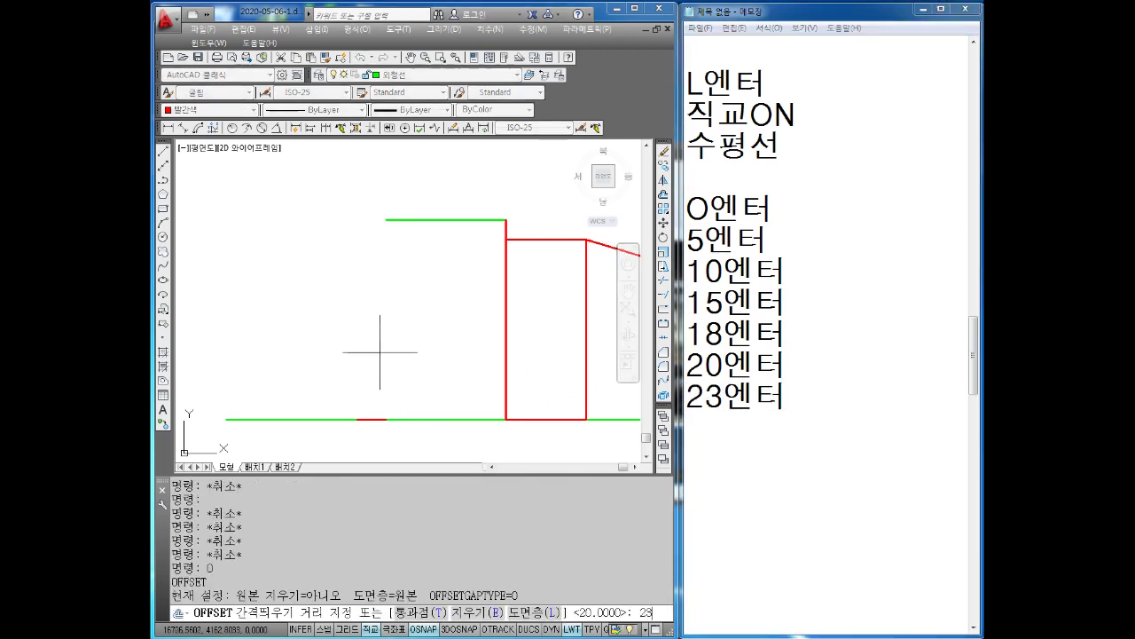
{"action": "key", "text": "Return"}
{"action": "scroll", "coordinate": [379, 403], "scroll_direction": "up", "scroll_amount": 2}
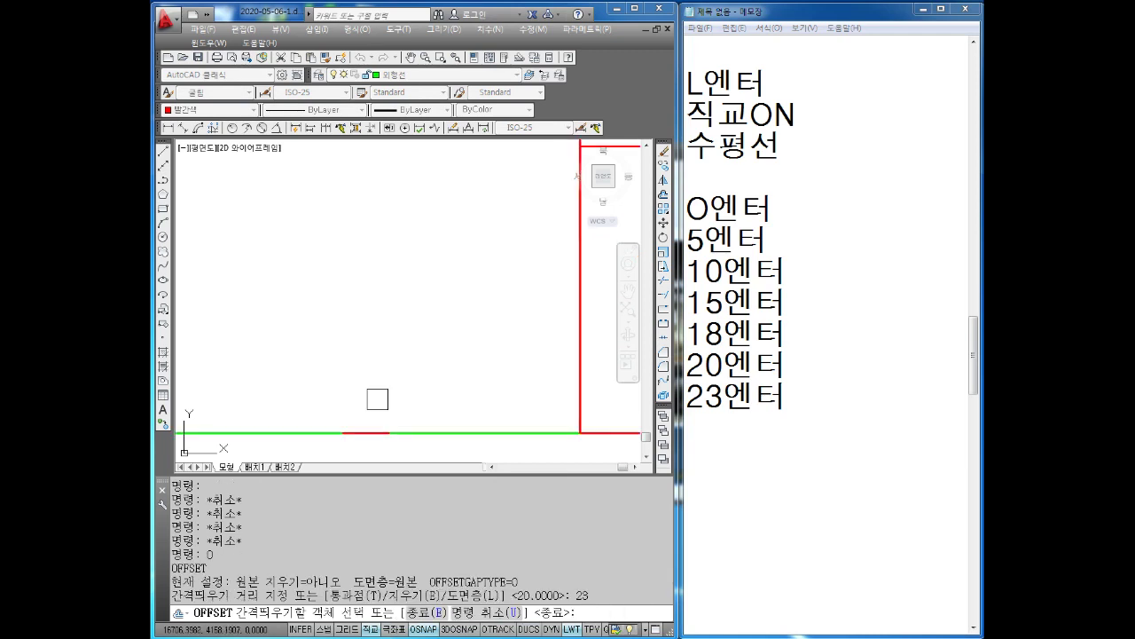
{"action": "left_click", "coordinate": [375, 418]}
{"action": "scroll", "coordinate": [380, 267], "scroll_direction": "down", "scroll_amount": 4}
{"action": "middle_click_drag", "start_coordinate": [380, 268], "coordinate": [373, 287]}
{"action": "left_click", "coordinate": [371, 275]}
{"action": "key", "text": "Escape"}
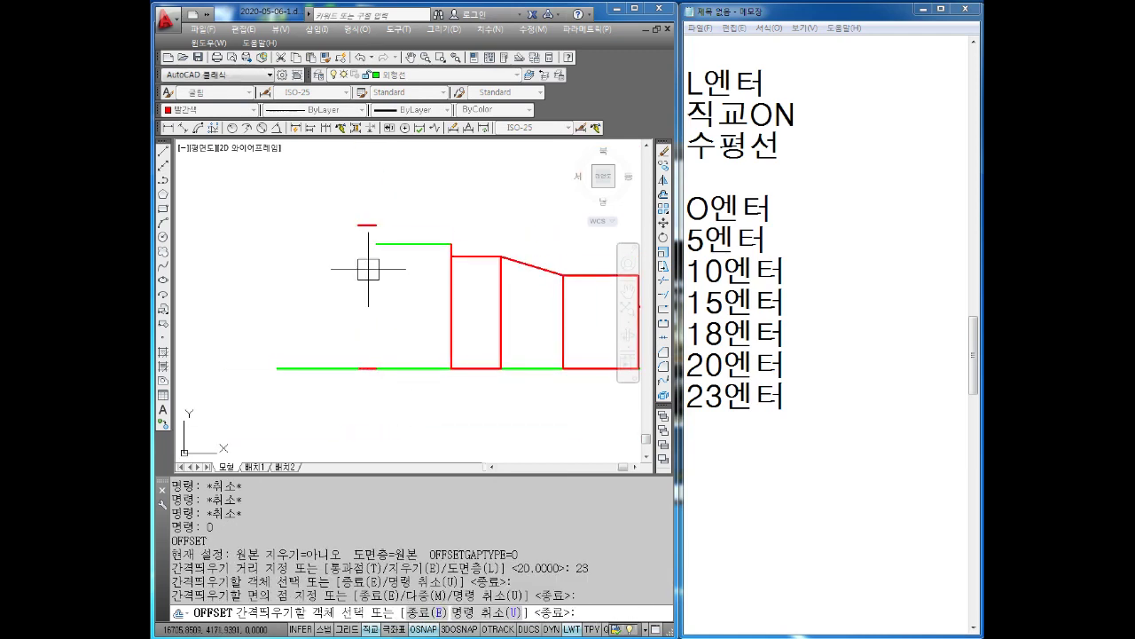
Window-select and delete the green 20-unit offset line at the top.
{"action": "scroll", "coordinate": [369, 259], "scroll_direction": "up", "scroll_amount": 4}
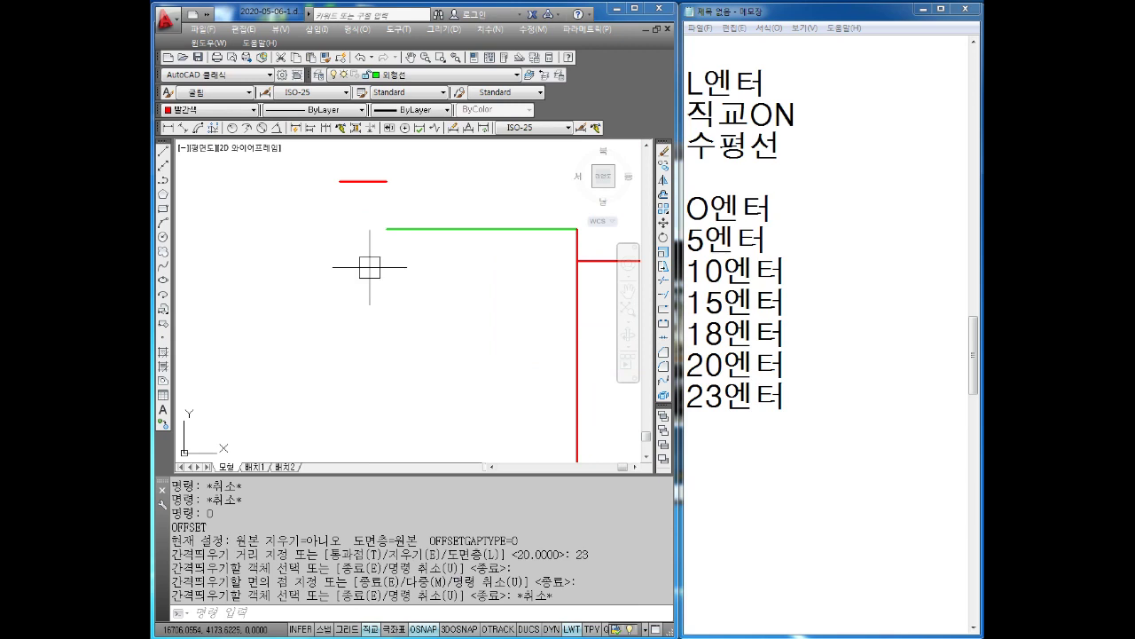
{"action": "scroll", "coordinate": [355, 253], "scroll_direction": "down", "scroll_amount": 1}
{"action": "scroll", "coordinate": [343, 252], "scroll_direction": "down", "scroll_amount": 1}
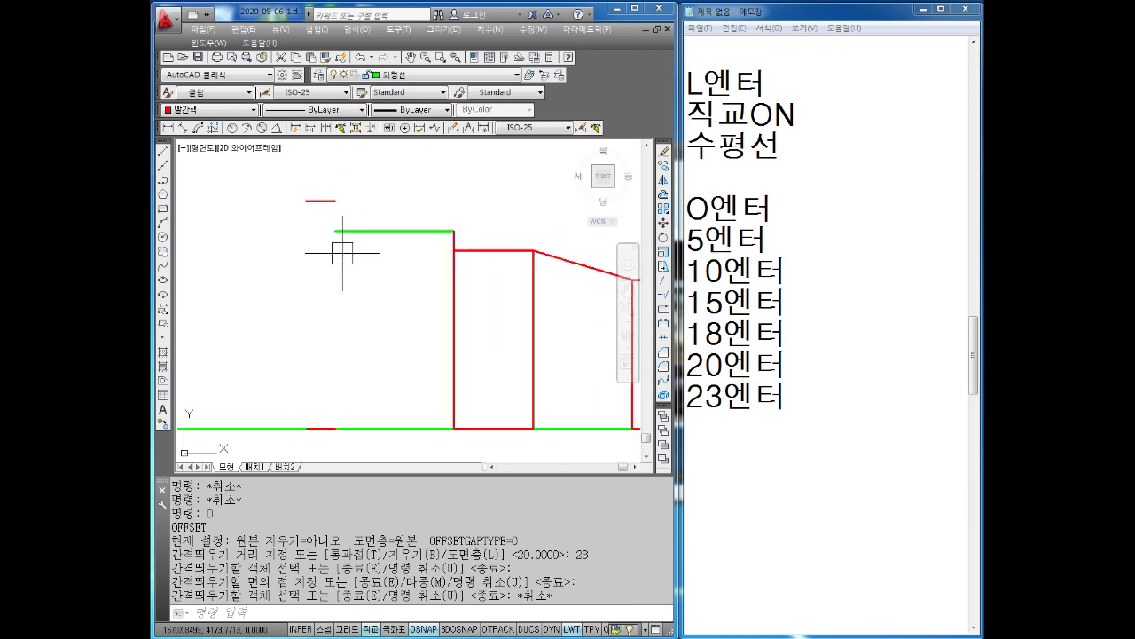
{"action": "middle_click_drag", "start_coordinate": [343, 252], "coordinate": [356, 271]}
{"action": "left_click", "coordinate": [388, 249]}
{"action": "left_click", "coordinate": [386, 292]}
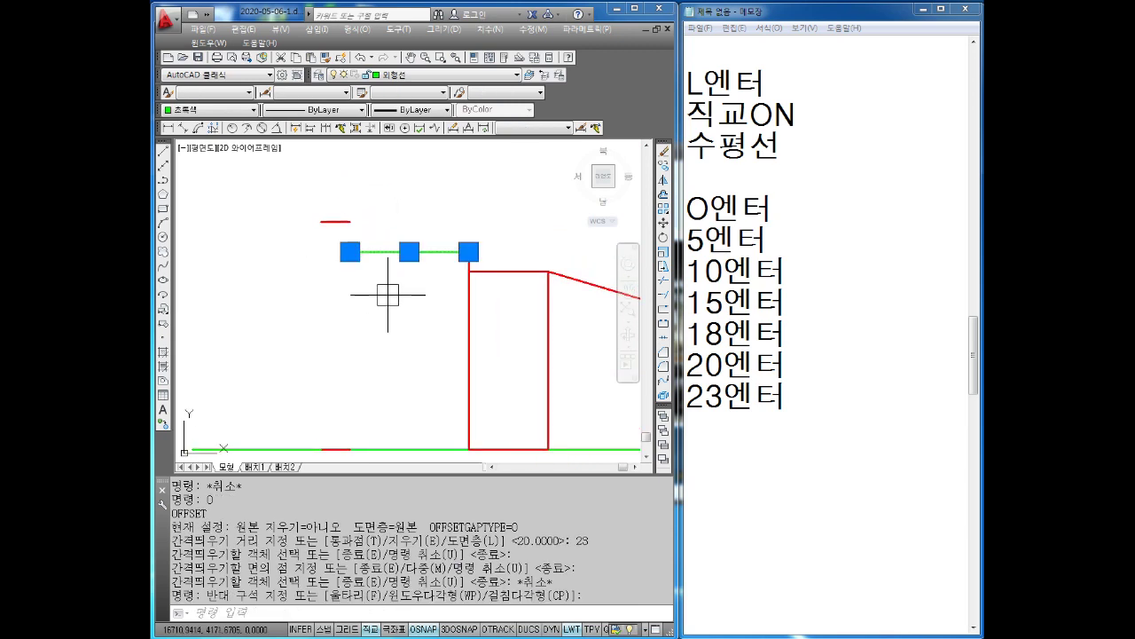
{"action": "key", "text": "Delete"}
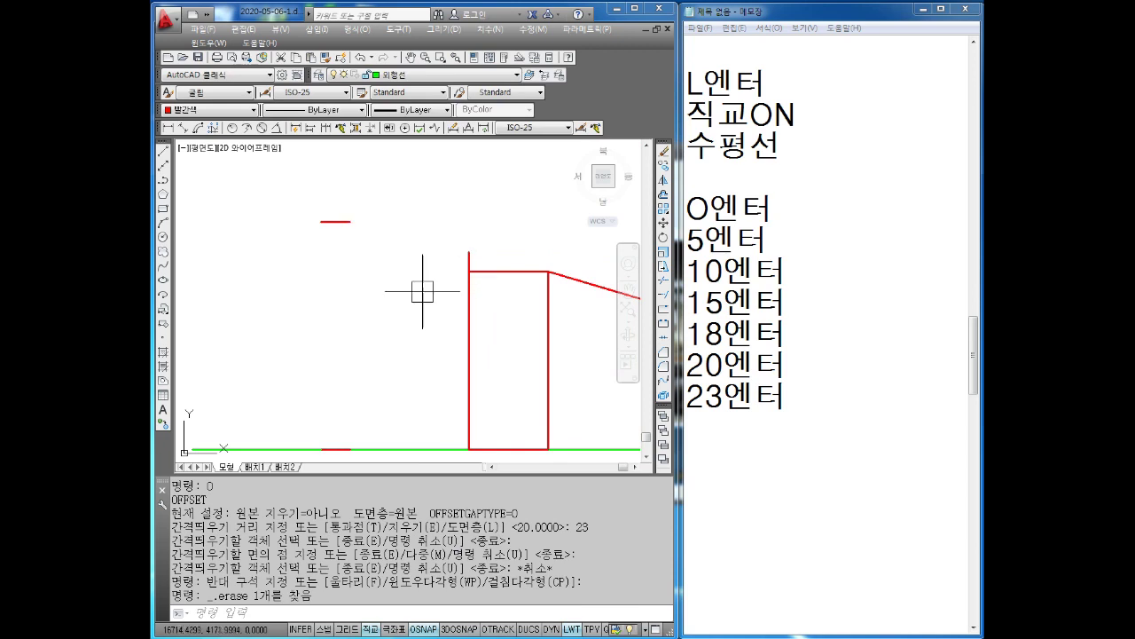
{"action": "middle_click_drag", "start_coordinate": [422, 291], "coordinate": [420, 325]}
{"action": "key", "text": "Escape"}
{"action": "key", "text": "Escape"}
{"action": "left_click", "coordinate": [167, 127]}
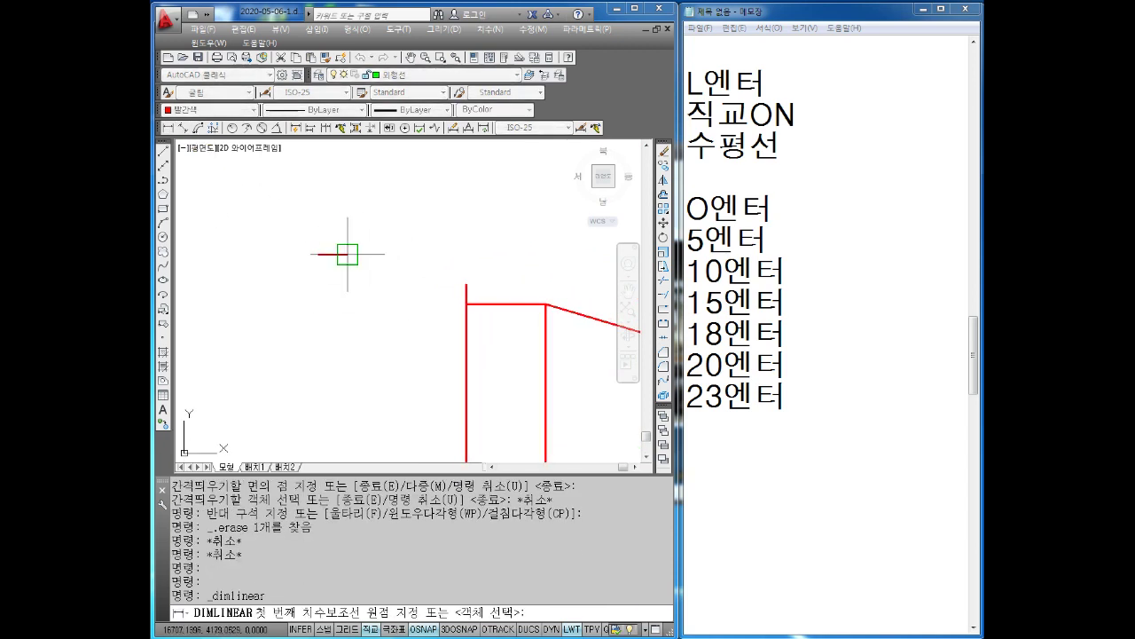
Dimension the 12 gap between the short 23-unit step line and the tall red vertical.
{"action": "left_click", "coordinate": [347, 254]}
{"action": "left_click", "coordinate": [467, 284]}
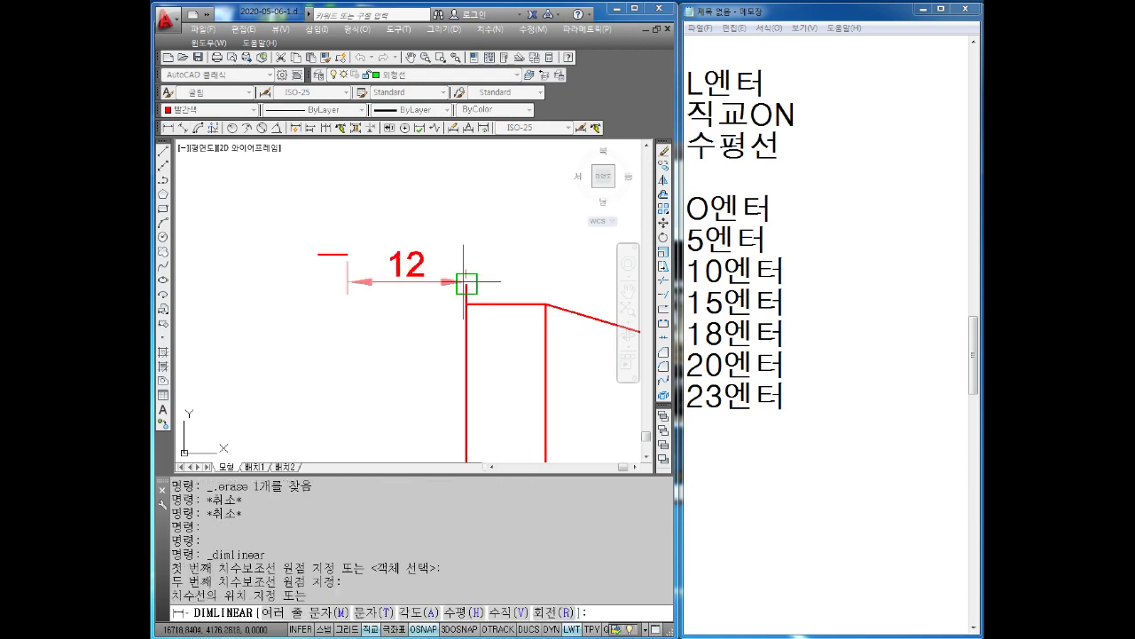
{"action": "left_click", "coordinate": [433, 176]}
{"action": "scroll", "coordinate": [400, 245], "scroll_direction": "down", "scroll_amount": 2}
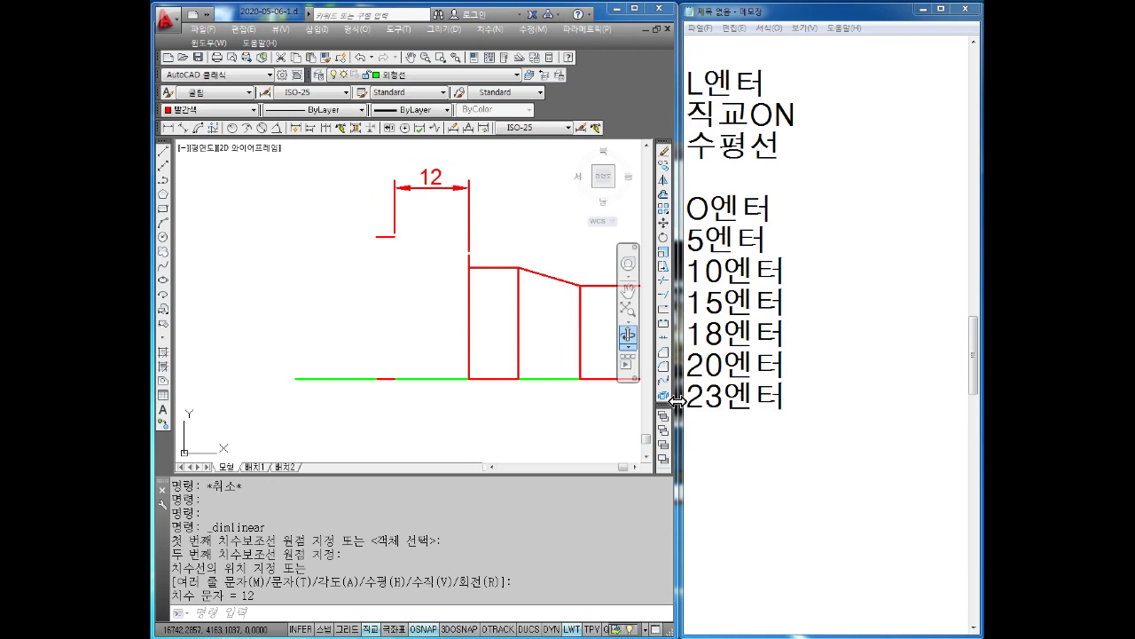
{"action": "left_click", "coordinate": [788, 432]}
{"action": "type", "text": "31"}
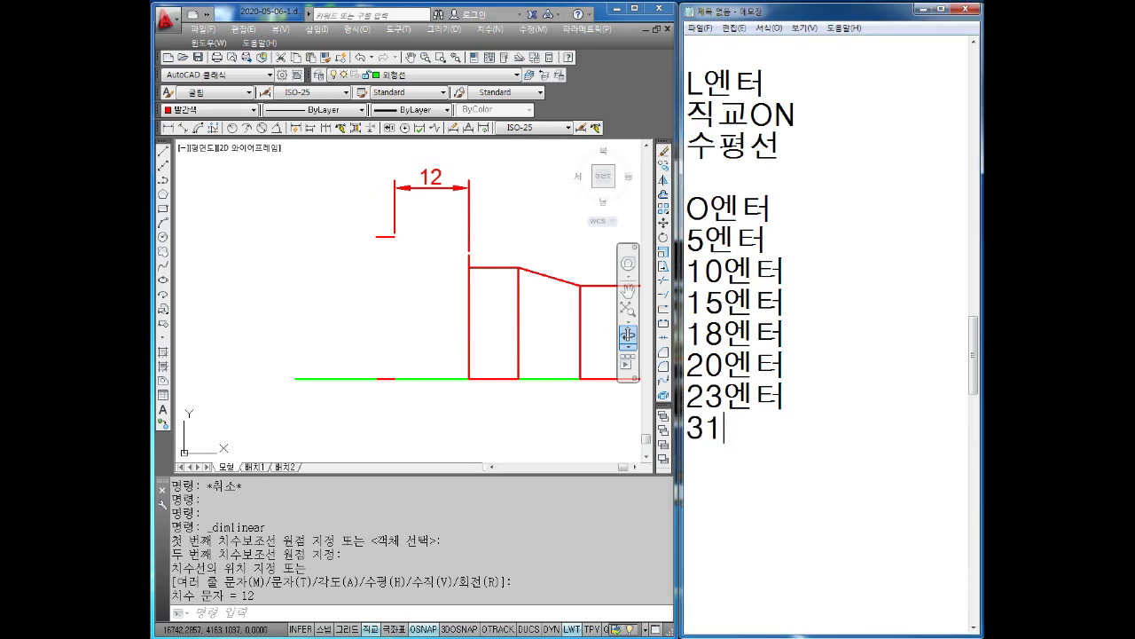
Add '엔터' to the notes and offset the bottom green line 31 units upward.
{"action": "type", "text": "엔터"}
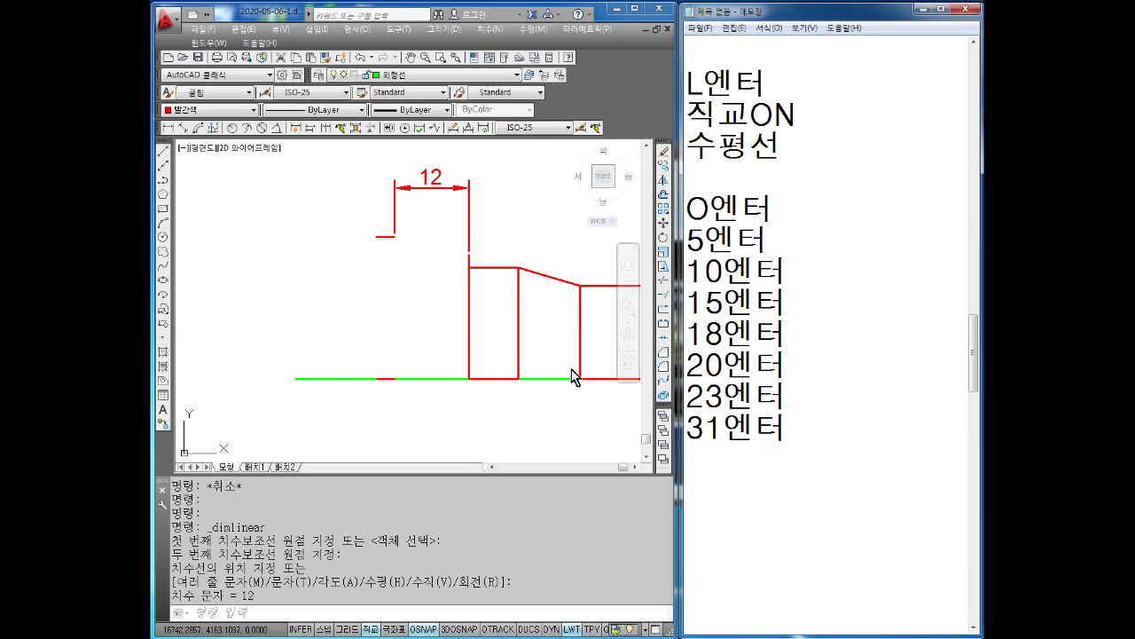
{"action": "left_click", "coordinate": [289, 300]}
{"action": "key", "text": "Escape"}
{"action": "key", "text": "Escape"}
{"action": "type", "text": "o"}
{"action": "key", "text": "Return"}
{"action": "type", "text": "31"}
{"action": "key", "text": "Return"}
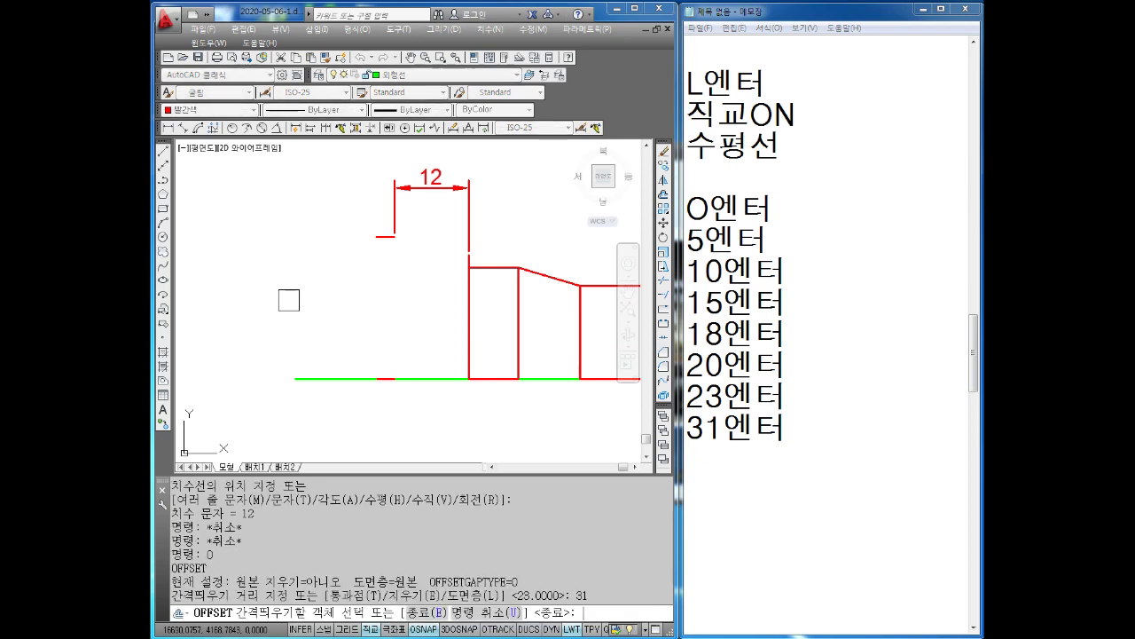
{"action": "left_click", "coordinate": [340, 379]}
{"action": "left_click", "coordinate": [299, 197]}
{"action": "middle_click_drag", "start_coordinate": [354, 228], "coordinate": [372, 263]}
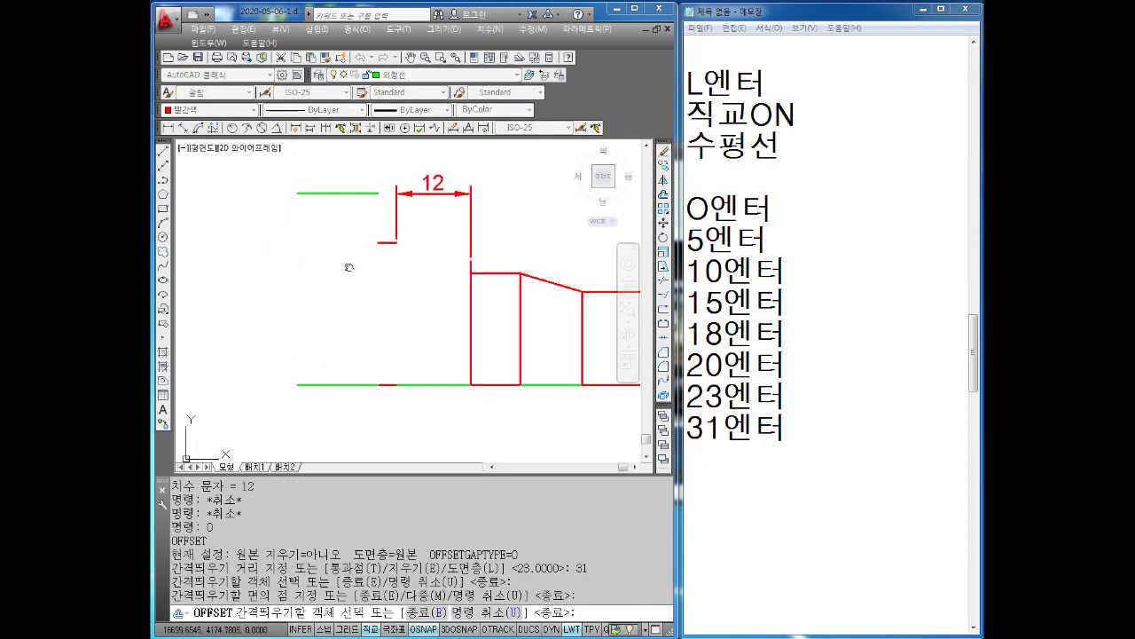
{"action": "scroll", "coordinate": [360, 266], "scroll_direction": "up", "scroll_amount": 2}
{"action": "scroll", "coordinate": [339, 272], "scroll_direction": "down", "scroll_amount": 4}
{"action": "key", "text": "Escape"}
{"action": "key", "text": "Escape"}
{"action": "key", "text": "Escape"}
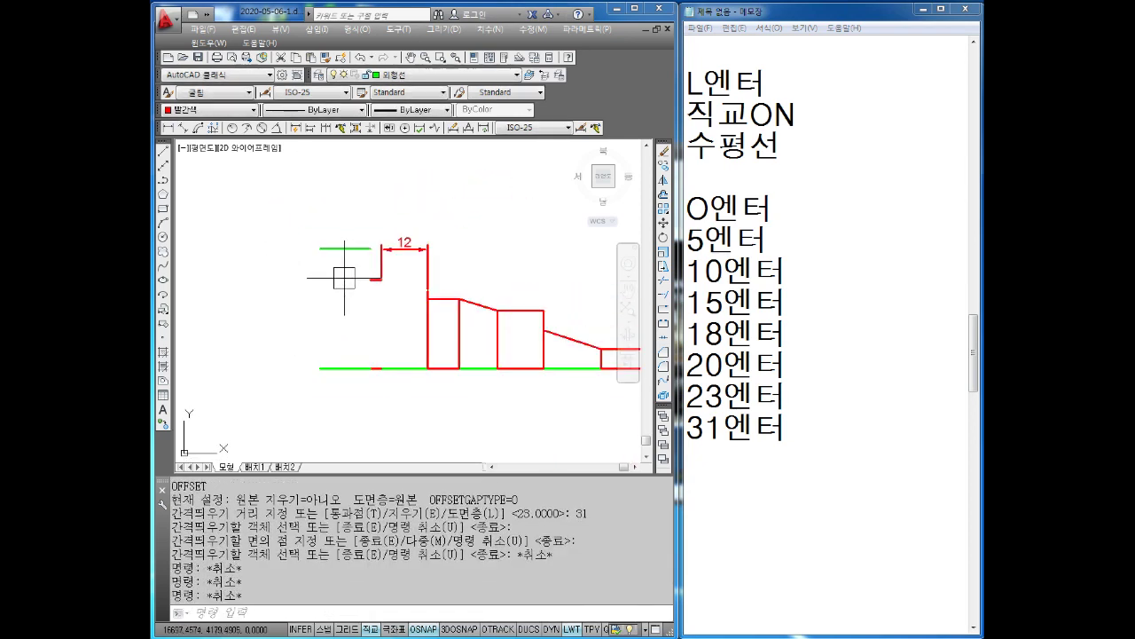
Draw a red vertical edge from the new line's end down to the bottom line.
{"action": "scroll", "coordinate": [328, 272], "scroll_direction": "up", "scroll_amount": 2}
{"action": "type", "text": "l"}
{"action": "key", "text": "Return"}
{"action": "scroll", "coordinate": [321, 272], "scroll_direction": "up", "scroll_amount": 3}
{"action": "left_click", "coordinate": [312, 181]}
{"action": "scroll", "coordinate": [360, 258], "scroll_direction": "down", "scroll_amount": 2}
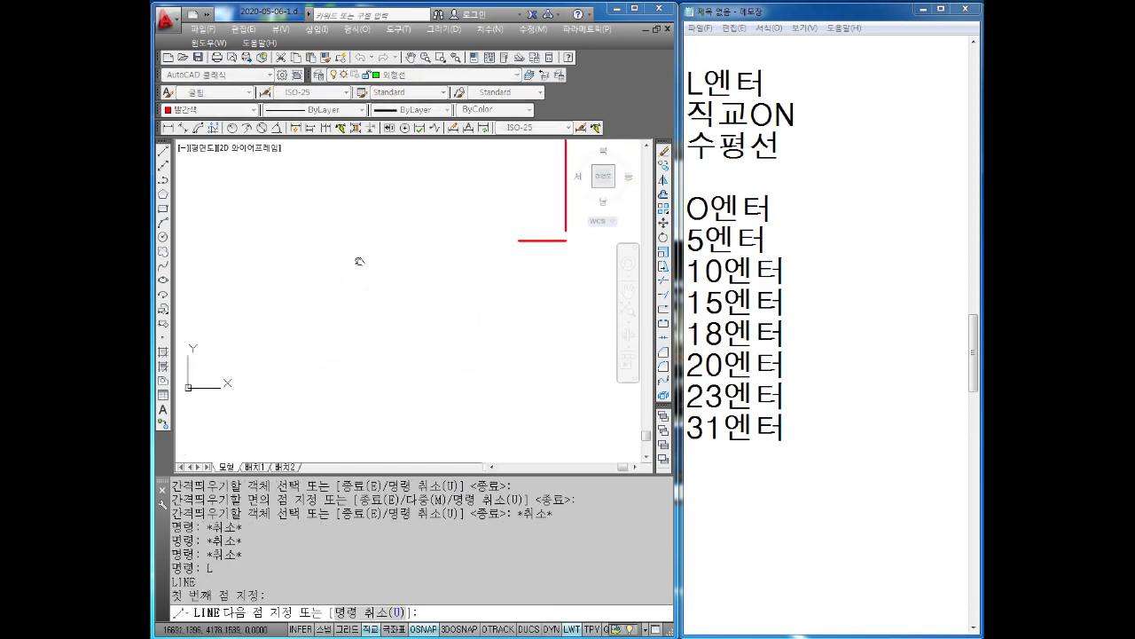
{"action": "scroll", "coordinate": [367, 337], "scroll_direction": "up", "scroll_amount": 2}
{"action": "left_click", "coordinate": [355, 418]}
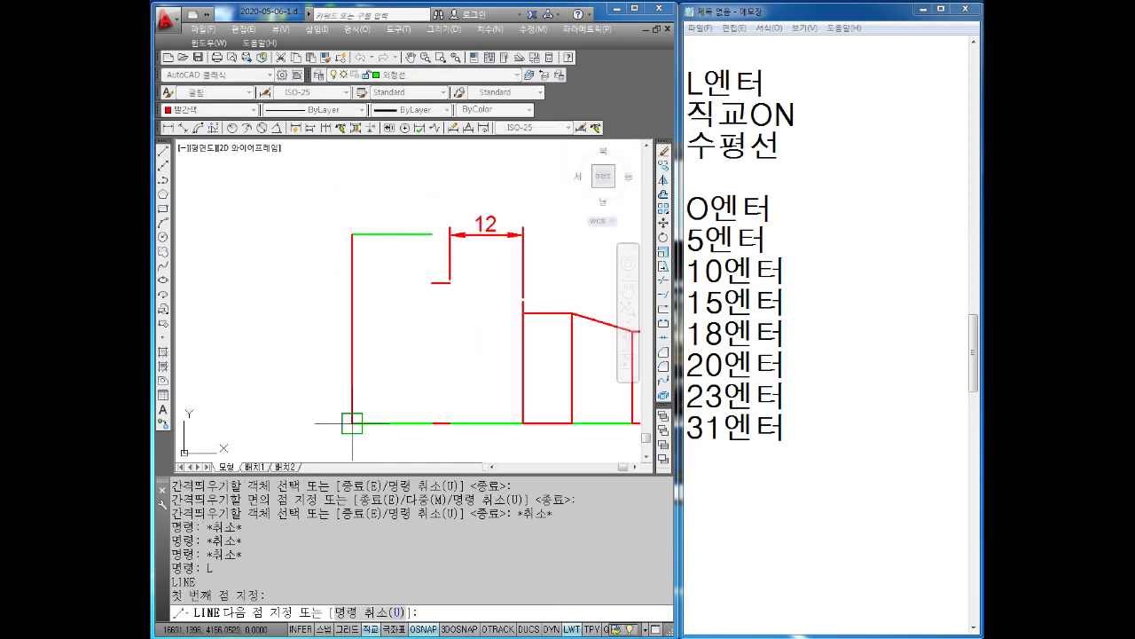
{"action": "key", "text": "Escape"}
Start lines at the step corner and notch corner, cancelling both unfinished.
{"action": "key", "text": "Return"}
{"action": "left_click", "coordinate": [432, 233]}
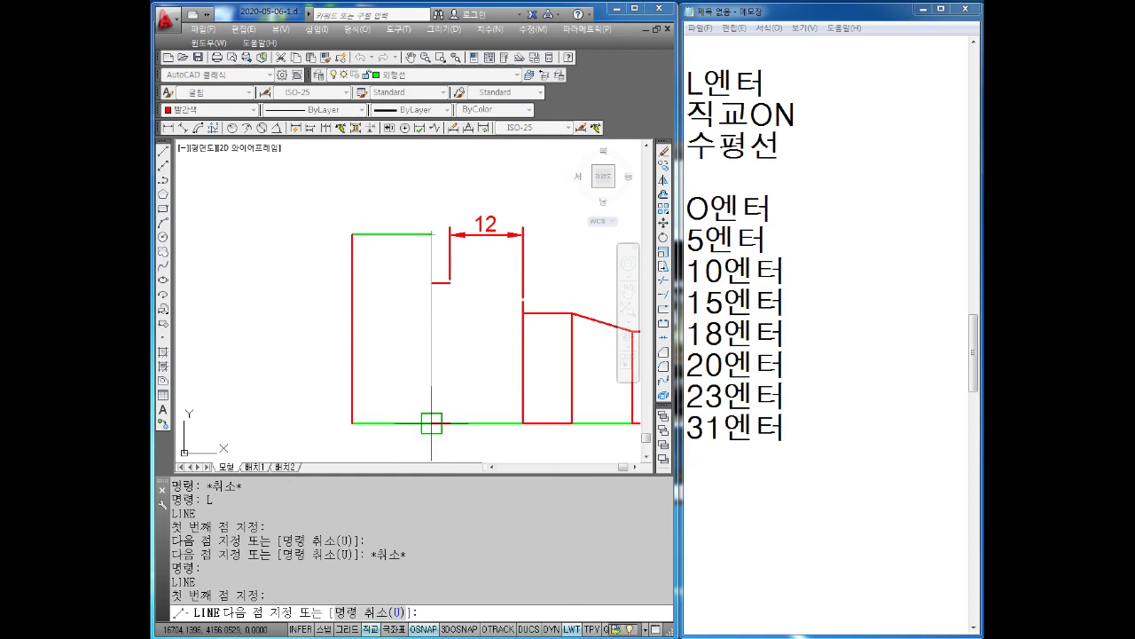
{"action": "key", "text": "Escape"}
{"action": "middle_click_drag", "start_coordinate": [457, 316], "coordinate": [417, 321]}
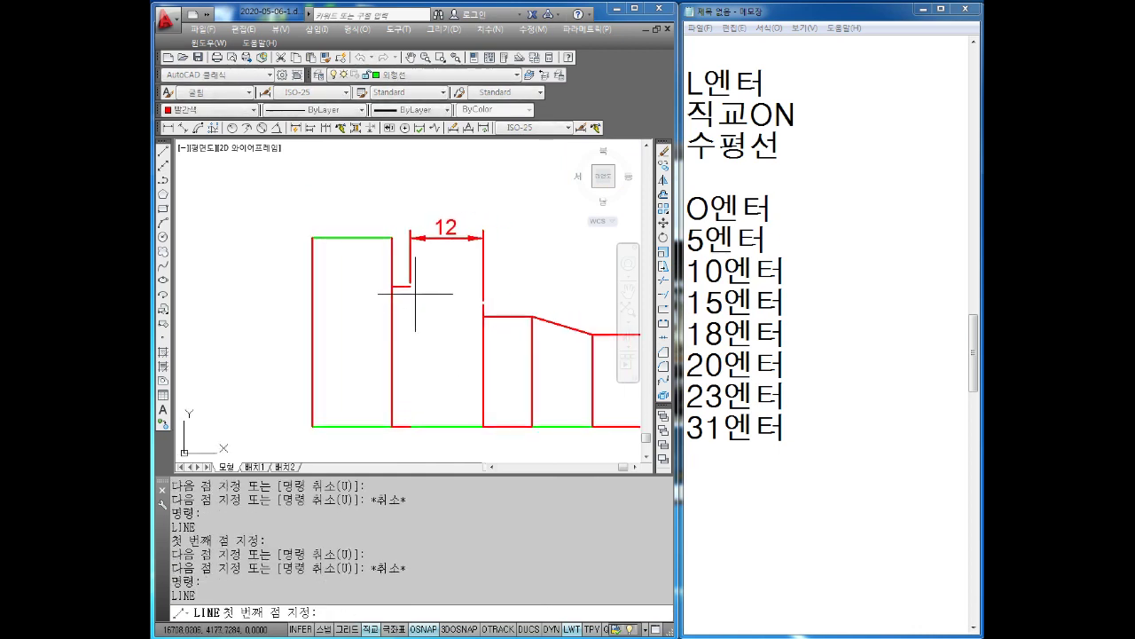
{"action": "key", "text": "Return"}
{"action": "left_click", "coordinate": [410, 286]}
{"action": "key", "text": "Escape"}
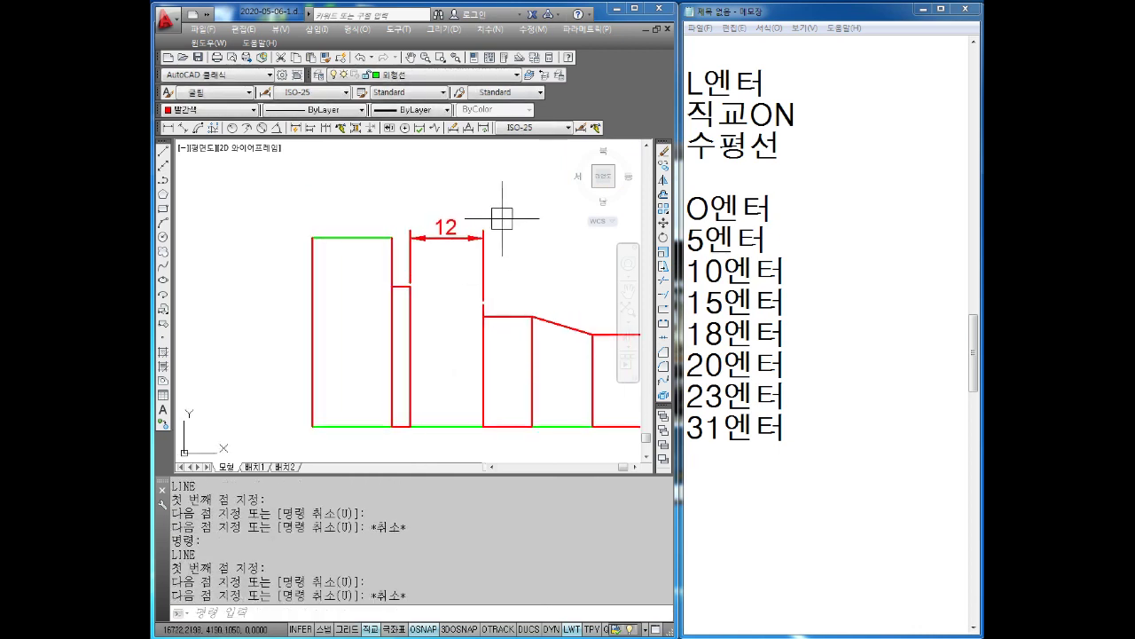
Erase the 12 dimension and recentre the view on the whole shaft.
{"action": "left_click", "coordinate": [456, 227]}
{"action": "key", "text": "Delete"}
{"action": "middle_click_drag", "start_coordinate": [544, 311], "coordinate": [519, 306]}
{"action": "scroll", "coordinate": [519, 306], "scroll_direction": "up", "scroll_amount": 1}
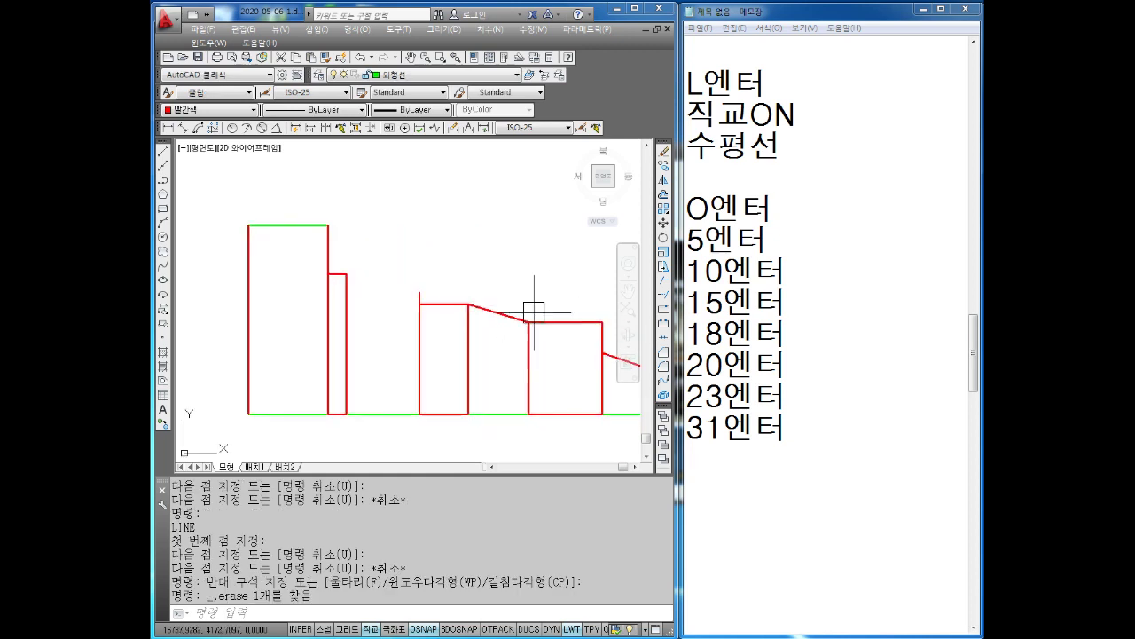
{"action": "scroll", "coordinate": [426, 286], "scroll_direction": "up", "scroll_amount": 1}
{"action": "scroll", "coordinate": [426, 289], "scroll_direction": "down", "scroll_amount": 2}
{"action": "scroll", "coordinate": [427, 290], "scroll_direction": "up", "scroll_amount": 1}
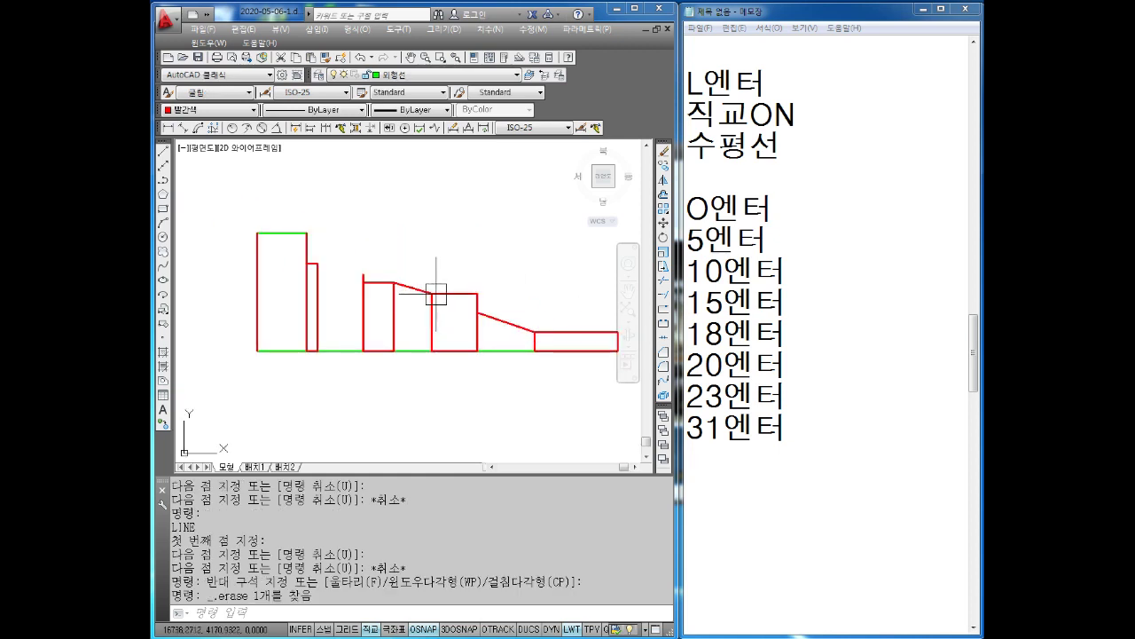
{"action": "middle_click_drag", "start_coordinate": [434, 297], "coordinate": [477, 289]}
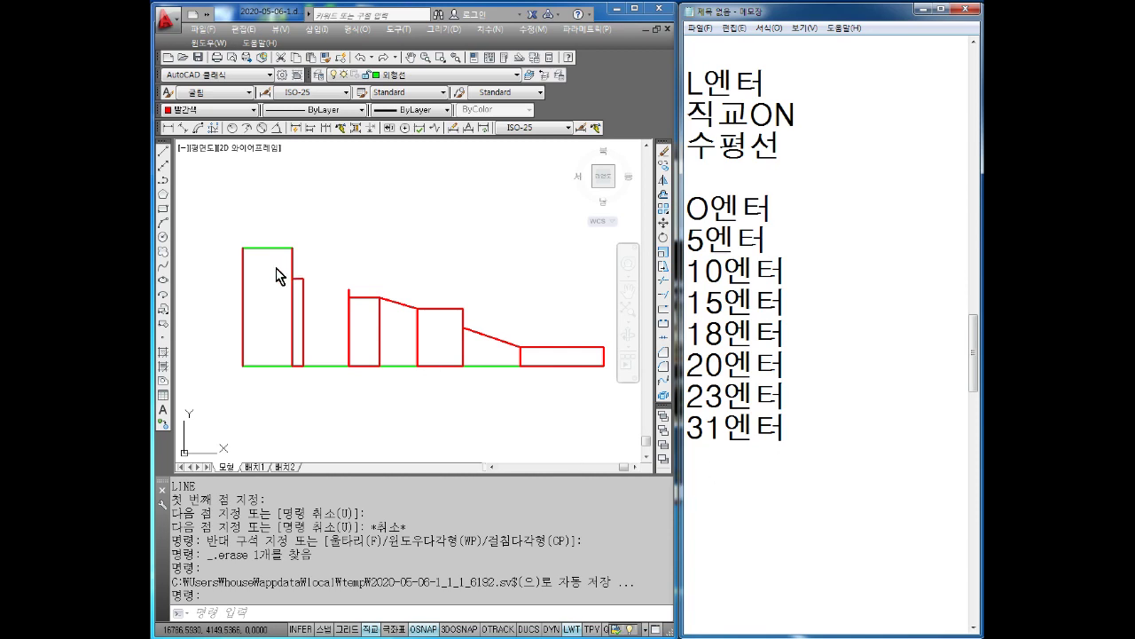
Add an A엔터 line to the Notepad step notes.
{"action": "left_click", "coordinate": [330, 282]}
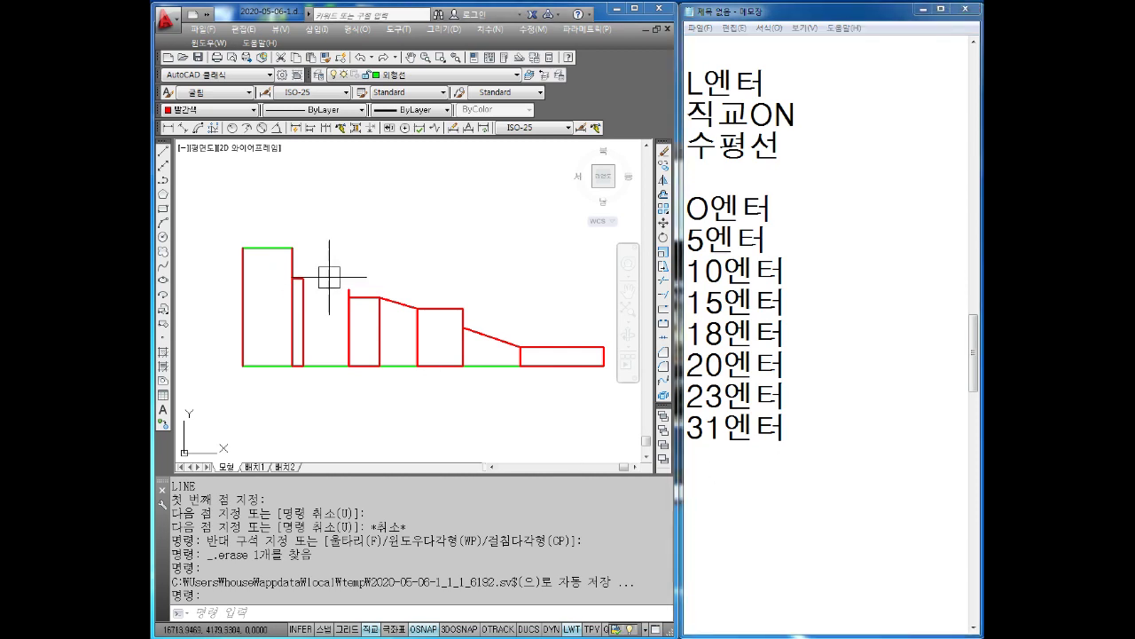
{"action": "scroll", "coordinate": [334, 277], "scroll_direction": "up", "scroll_amount": 5}
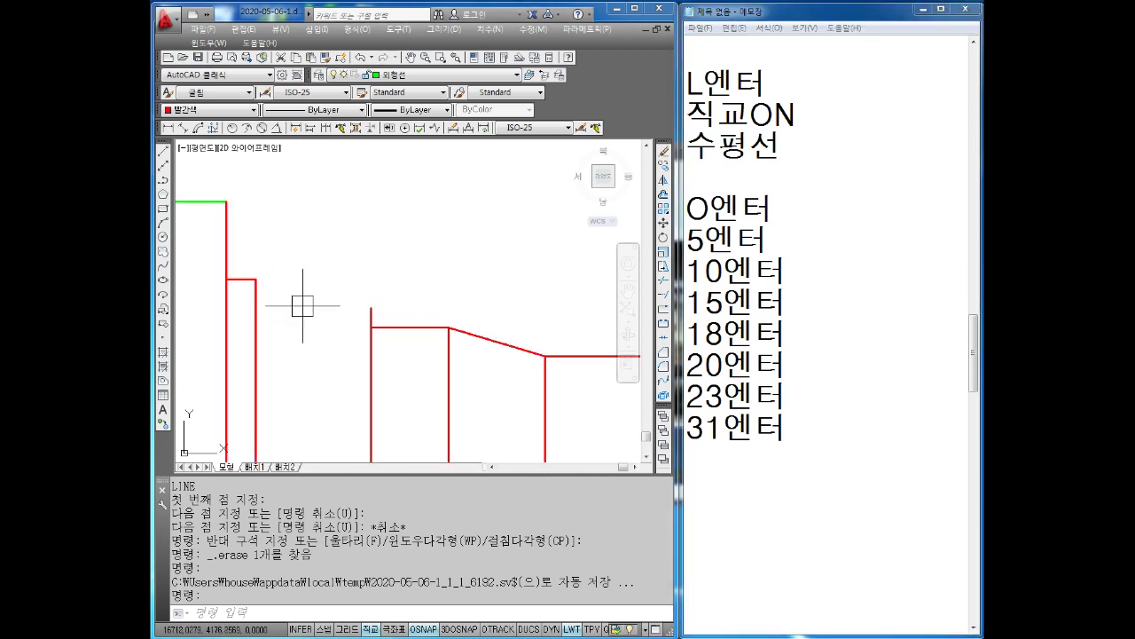
{"action": "left_click", "coordinate": [719, 479]}
{"action": "type", "text": "A"}
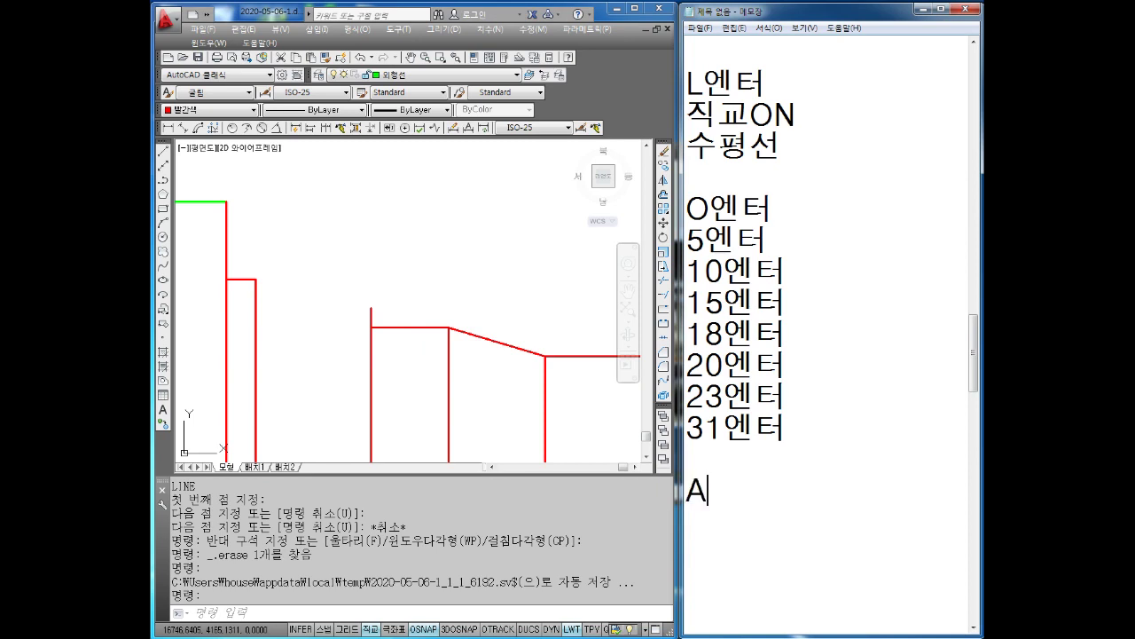
{"action": "type", "text": "엔터"}
{"action": "key", "text": "Return"}
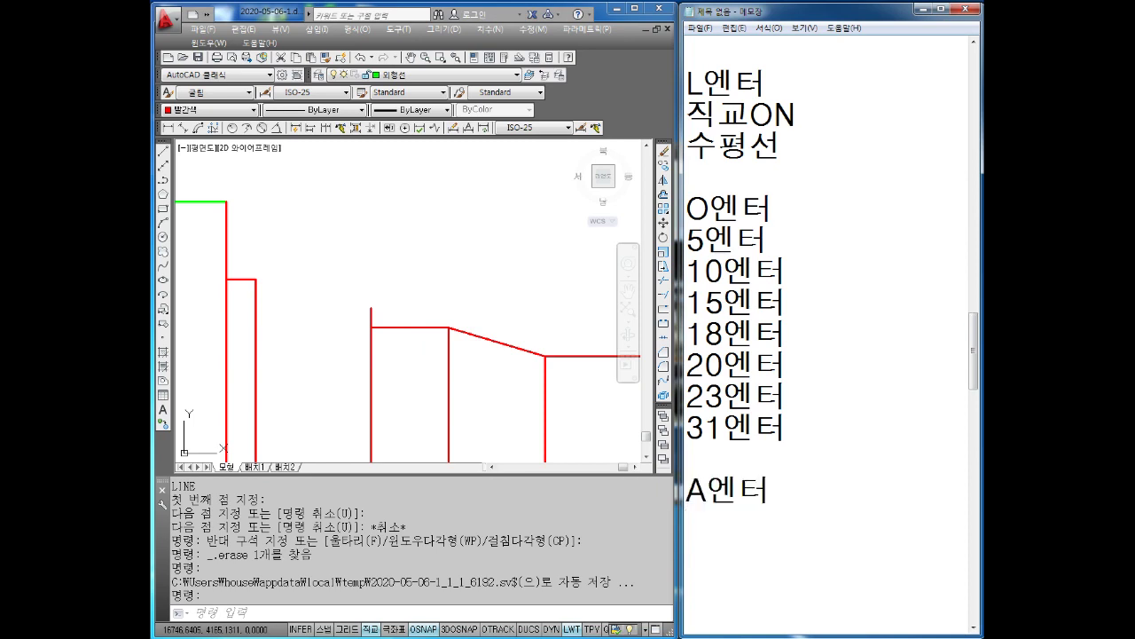
Draw a radius-12 circle on the red profile corner, then undo it.
{"action": "left_click", "coordinate": [268, 276]}
{"action": "scroll", "coordinate": [257, 271], "scroll_direction": "up", "scroll_amount": 5}
{"action": "key", "text": "Escape"}
{"action": "key", "text": "Escape"}
{"action": "type", "text": "c"}
{"action": "key", "text": "Return"}
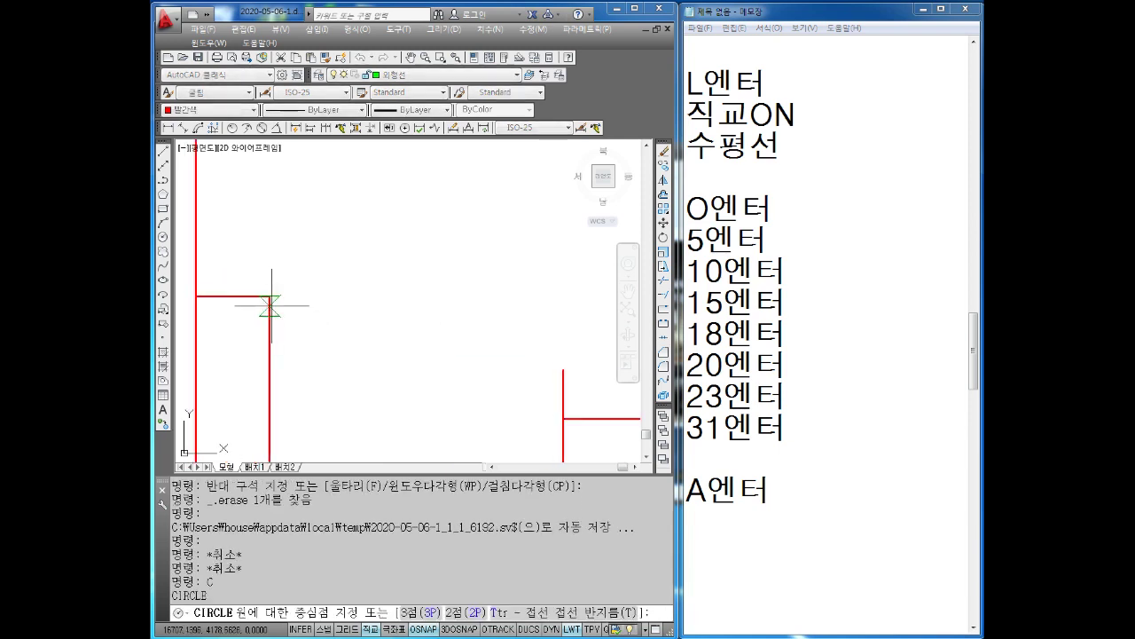
{"action": "left_click", "coordinate": [268, 298]}
{"action": "type", "text": "12"}
{"action": "key", "text": "Return"}
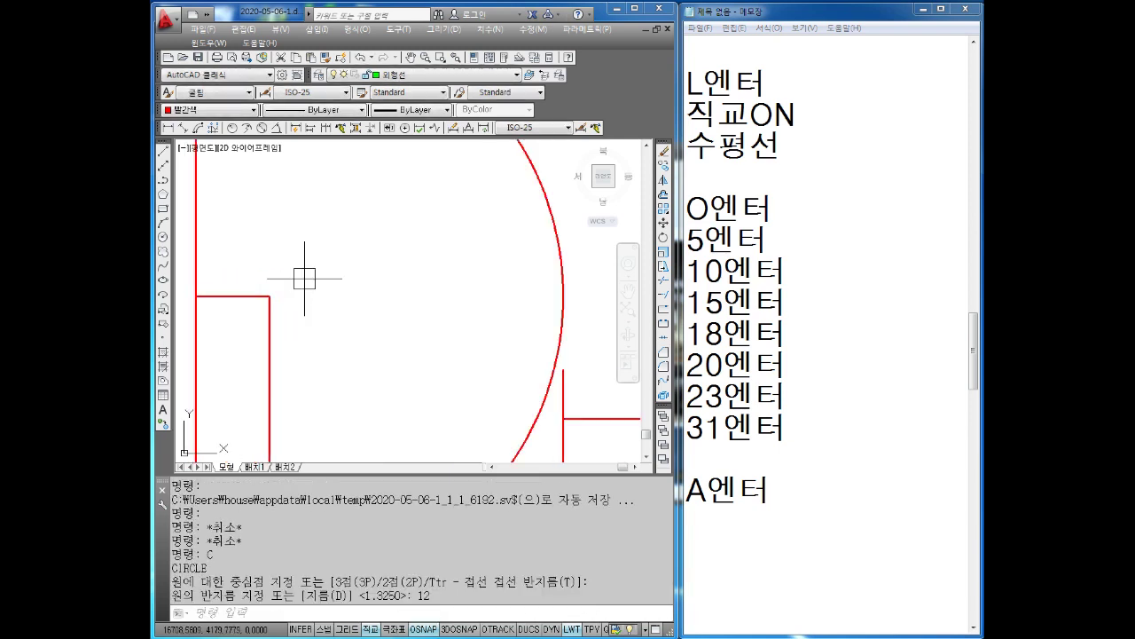
{"action": "type", "text": "u"}
{"action": "key", "text": "Return"}
Draw a radius-1 helper circle centred on the narrow strip's top corner.
{"action": "middle_click", "coordinate": [233, 274]}
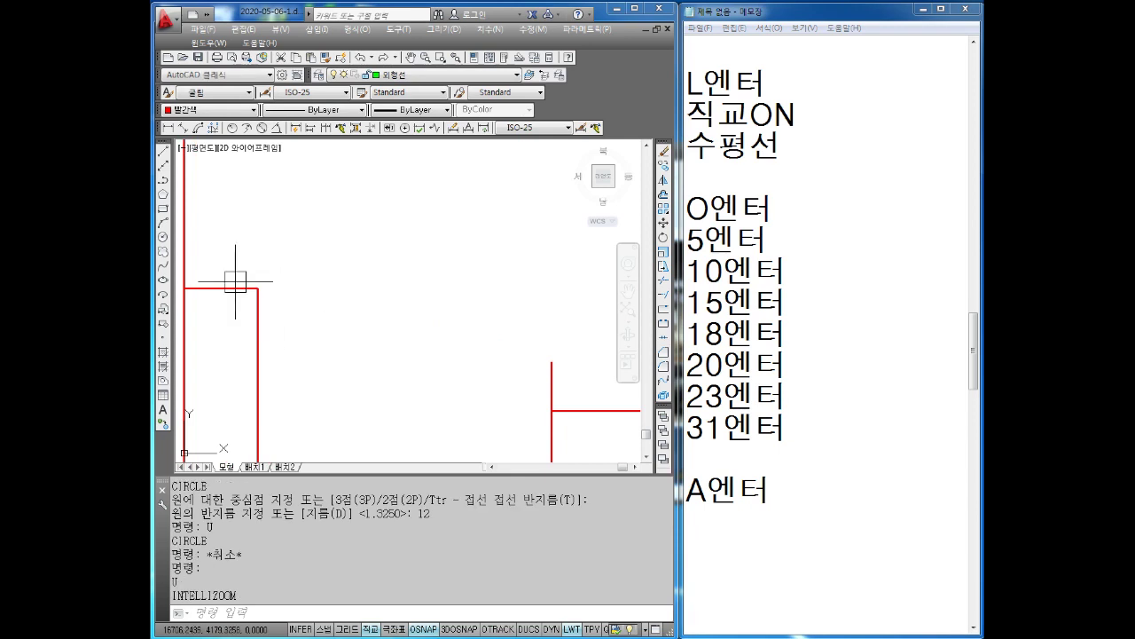
{"action": "key", "text": "Escape"}
{"action": "key", "text": "Escape"}
{"action": "type", "text": "c"}
{"action": "key", "text": "Return"}
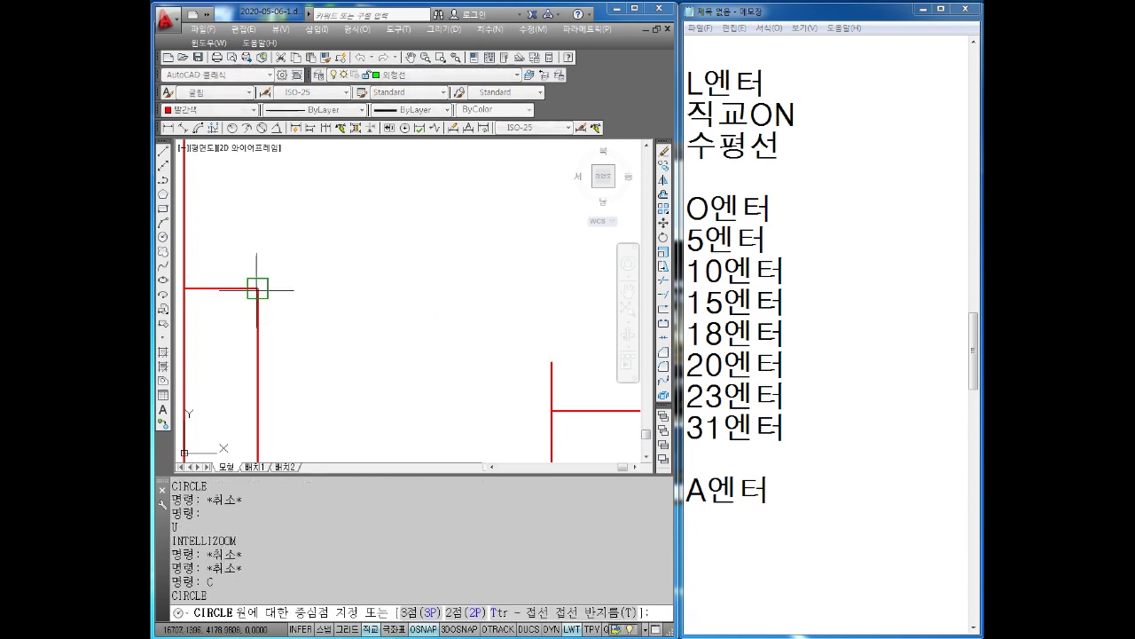
{"action": "left_click", "coordinate": [258, 288]}
{"action": "type", "text": "1"}
{"action": "key", "text": "Return"}
{"action": "key", "text": "Escape"}
Zoom and pan out to bring the whole stepped profile into view.
{"action": "scroll", "coordinate": [476, 431], "scroll_direction": "down", "scroll_amount": 3}
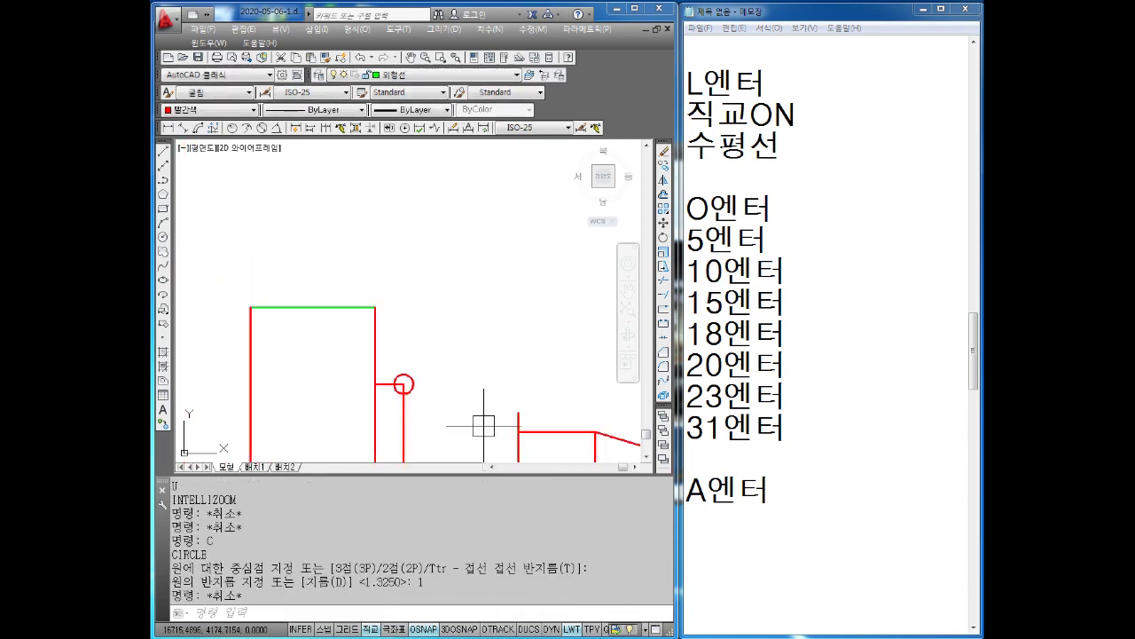
{"action": "scroll", "coordinate": [438, 314], "scroll_direction": "down", "scroll_amount": 2}
{"action": "scroll", "coordinate": [381, 325], "scroll_direction": "down", "scroll_amount": 2}
{"action": "middle_click_drag", "start_coordinate": [433, 342], "coordinate": [379, 348]}
{"action": "scroll", "coordinate": [344, 327], "scroll_direction": "up", "scroll_amount": 2}
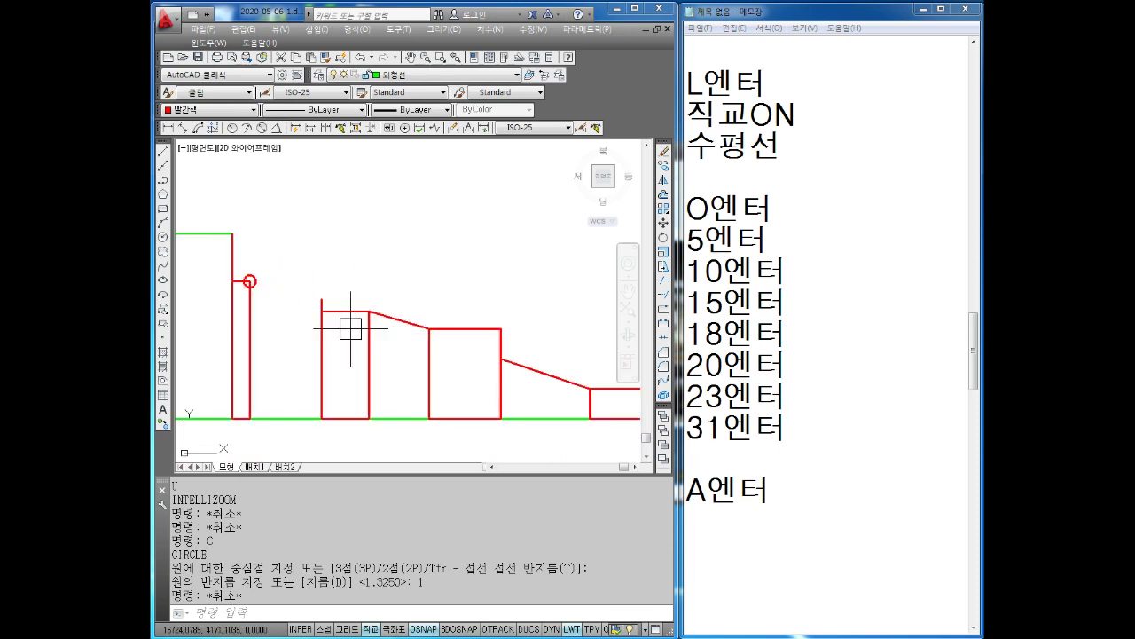
{"action": "left_click", "coordinate": [803, 490]}
{"action": "type", "text": "ㅅ;"}
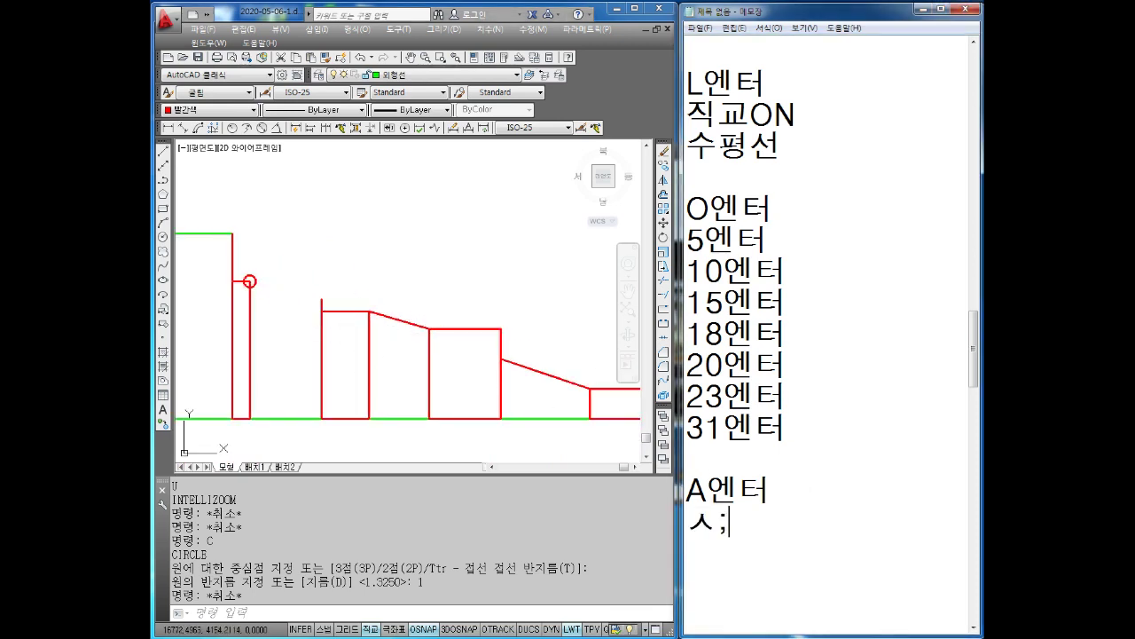
List the arc procedure one per line: 시작점 클릭, E엔터, 끝점 클릭, R엔터, 100엔터.
{"action": "key", "text": "BackSpace"}
{"action": "key", "text": "BackSpace"}
{"action": "type", "text": "시작점 클릭"}
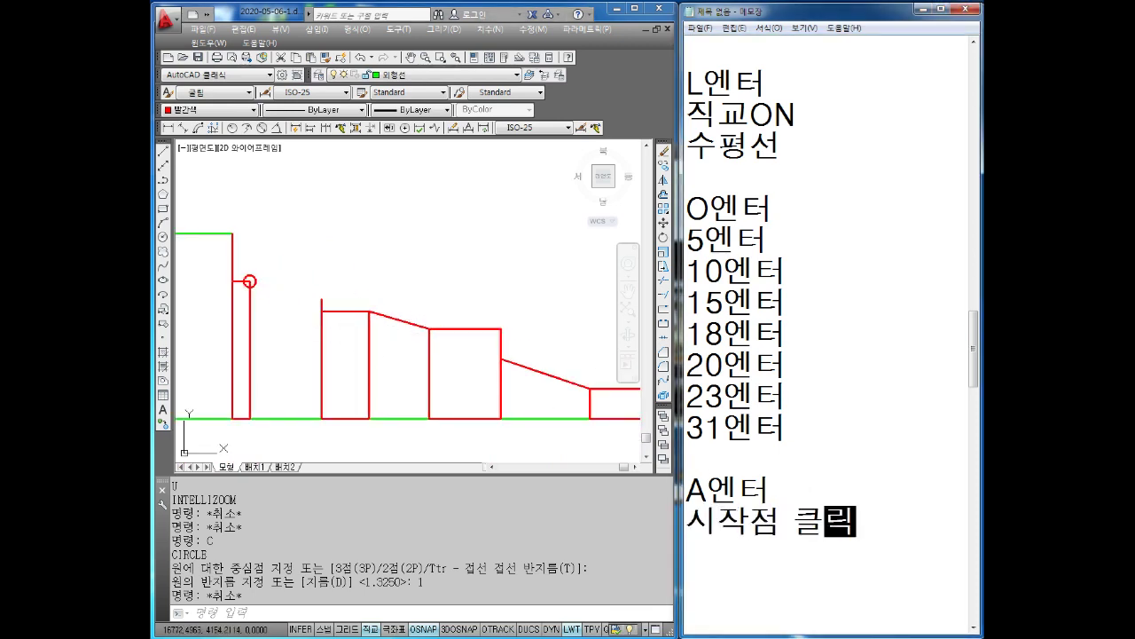
{"action": "key", "text": "Return"}
{"action": "type", "text": "E엔터"}
{"action": "key", "text": "Return"}
{"action": "type", "text": "ㄲ"}
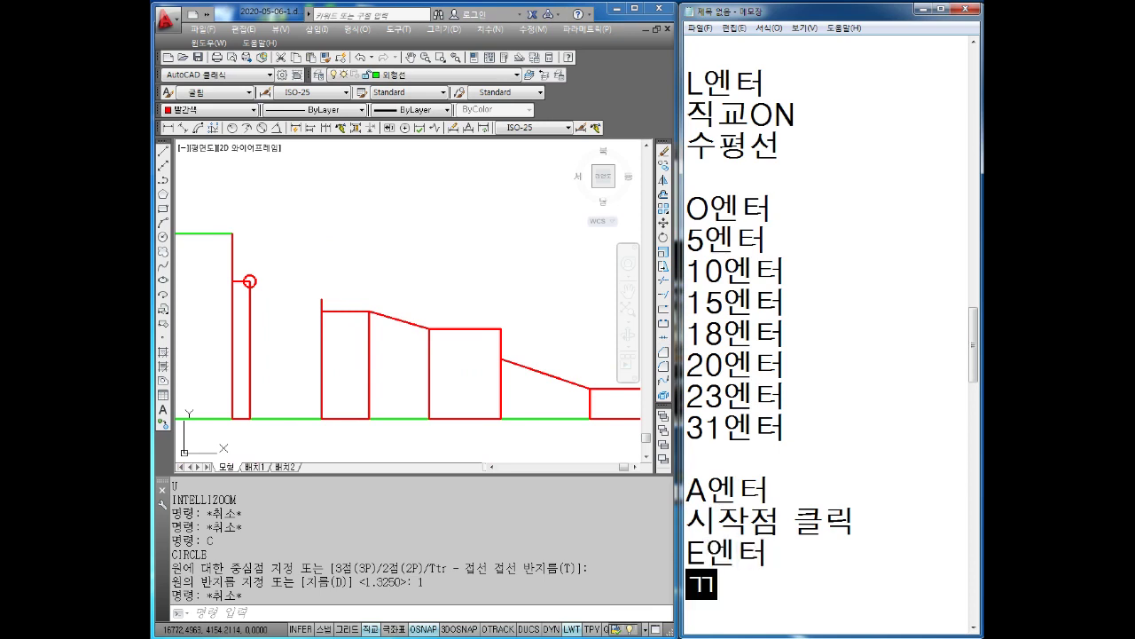
{"action": "type", "text": "끝ㅈ"}
{"action": "type", "text": " 클릭"}
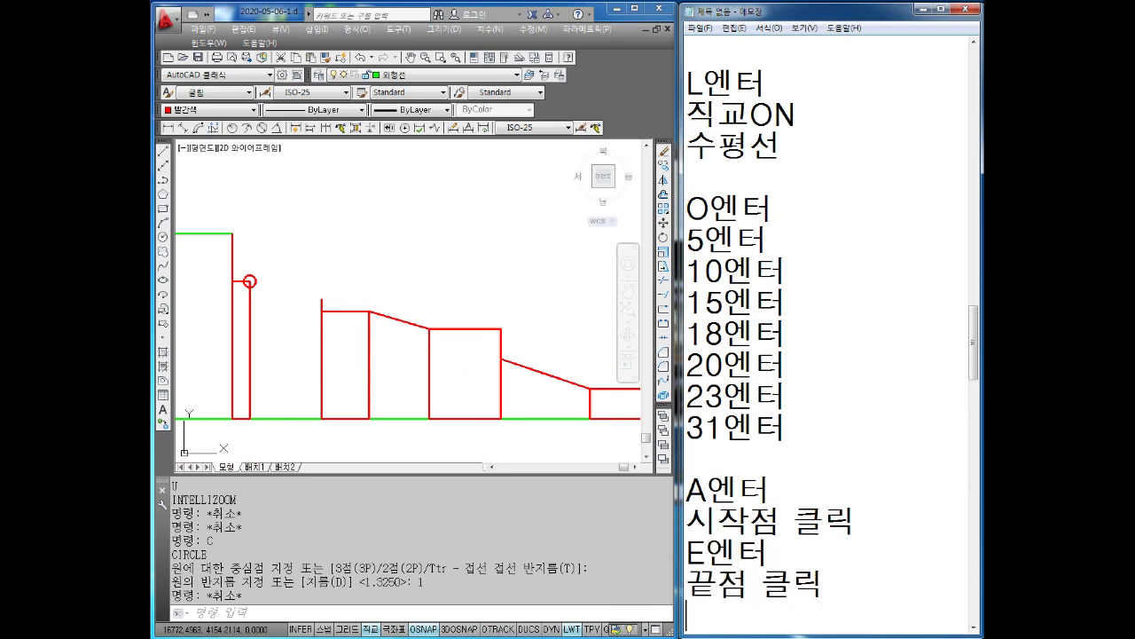
{"action": "key", "text": "Return"}
{"action": "type", "text": "R엔터"}
{"action": "key", "text": "Return"}
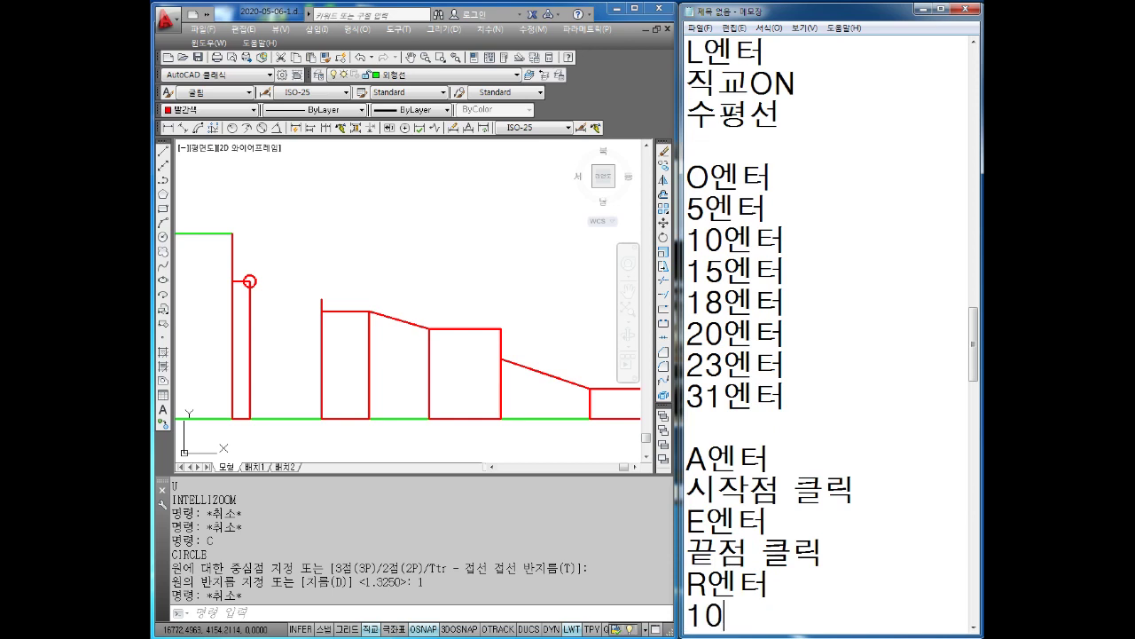
{"action": "type", "text": "엔터"}
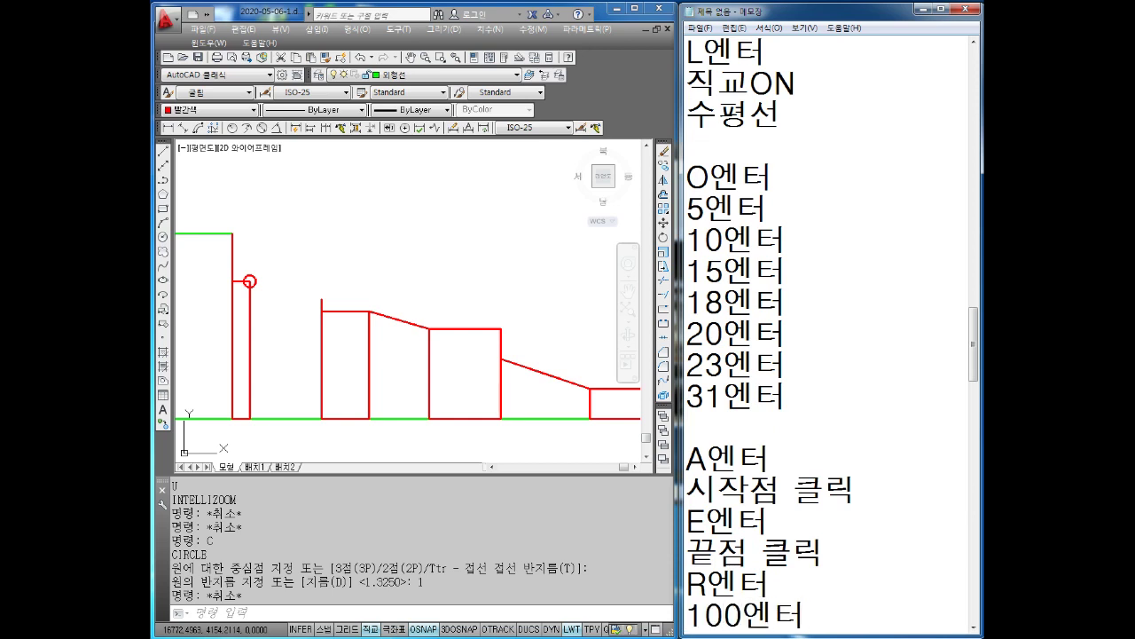
{"action": "key", "text": "Return"}
Draw an R100 arc from the helper circle's centre to the next step's corner.
{"action": "scroll", "coordinate": [301, 292], "scroll_direction": "up", "scroll_amount": 4}
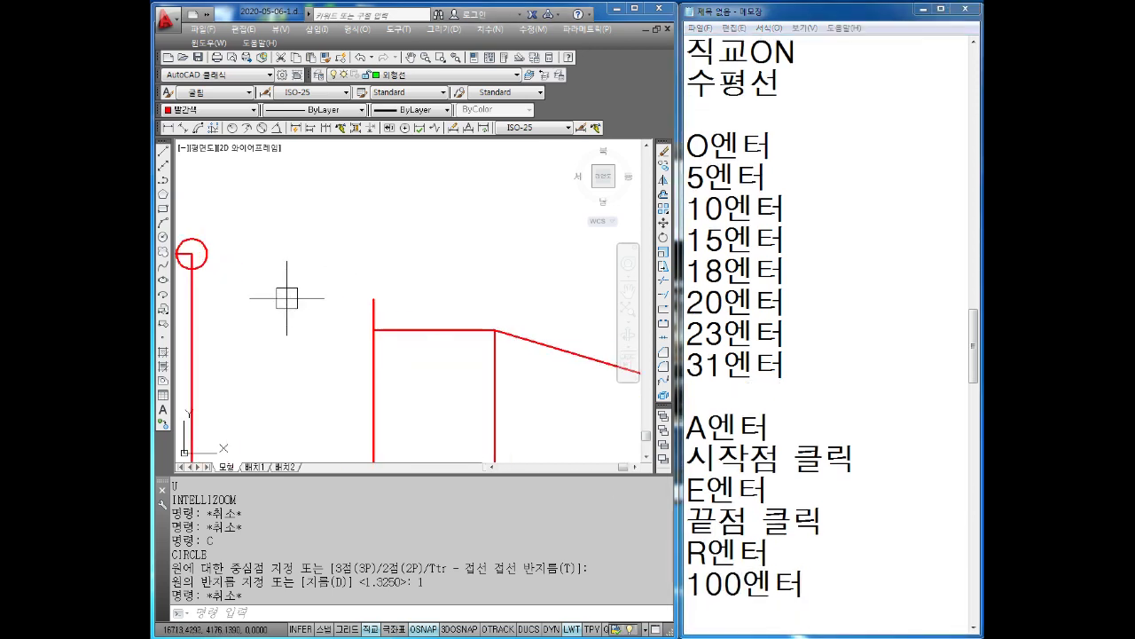
{"action": "type", "text": "A"}
{"action": "key", "text": "Return"}
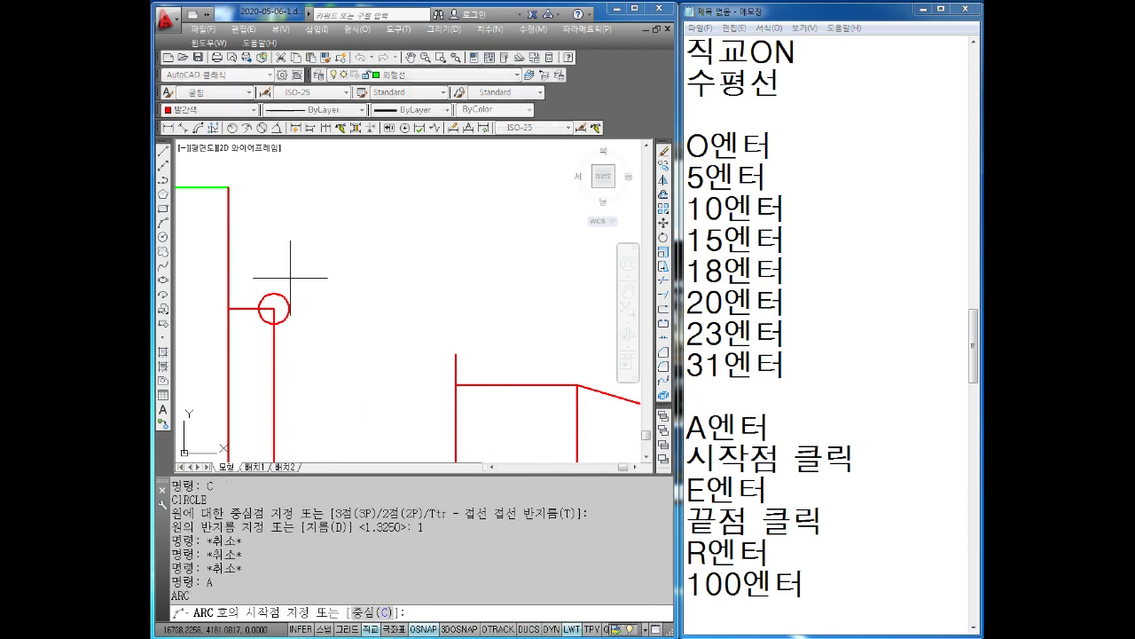
{"action": "scroll", "coordinate": [297, 292], "scroll_direction": "up", "scroll_amount": 2}
{"action": "left_click", "coordinate": [284, 332]}
{"action": "scroll", "coordinate": [238, 316], "scroll_direction": "down", "scroll_amount": 4}
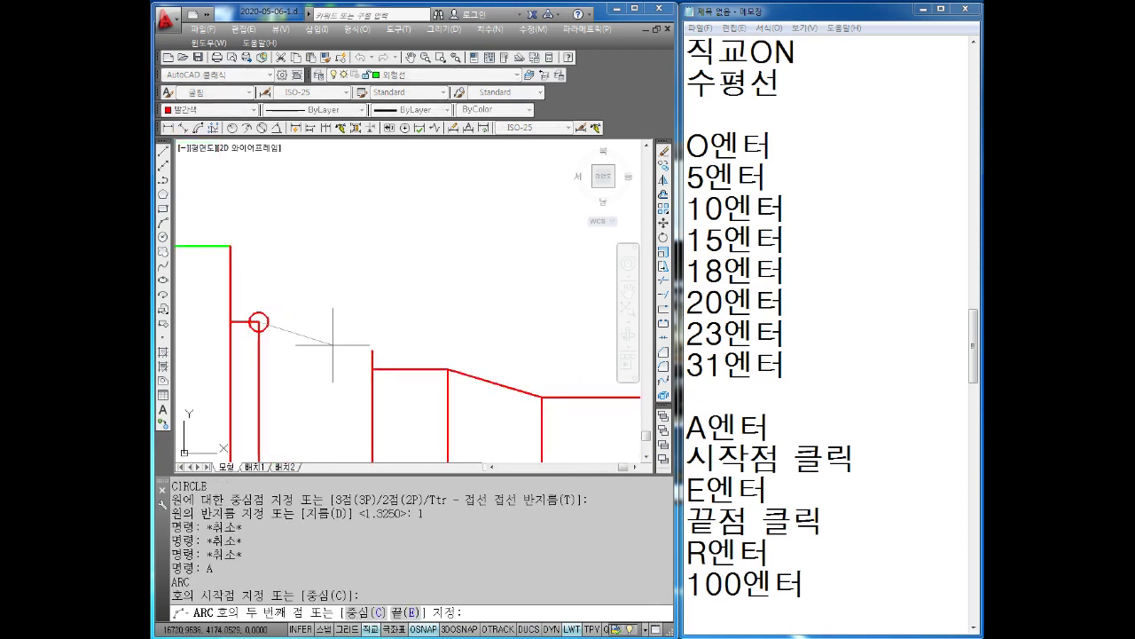
{"action": "type", "text": "E"}
{"action": "key", "text": "Return"}
{"action": "scroll", "coordinate": [338, 351], "scroll_direction": "up", "scroll_amount": 2}
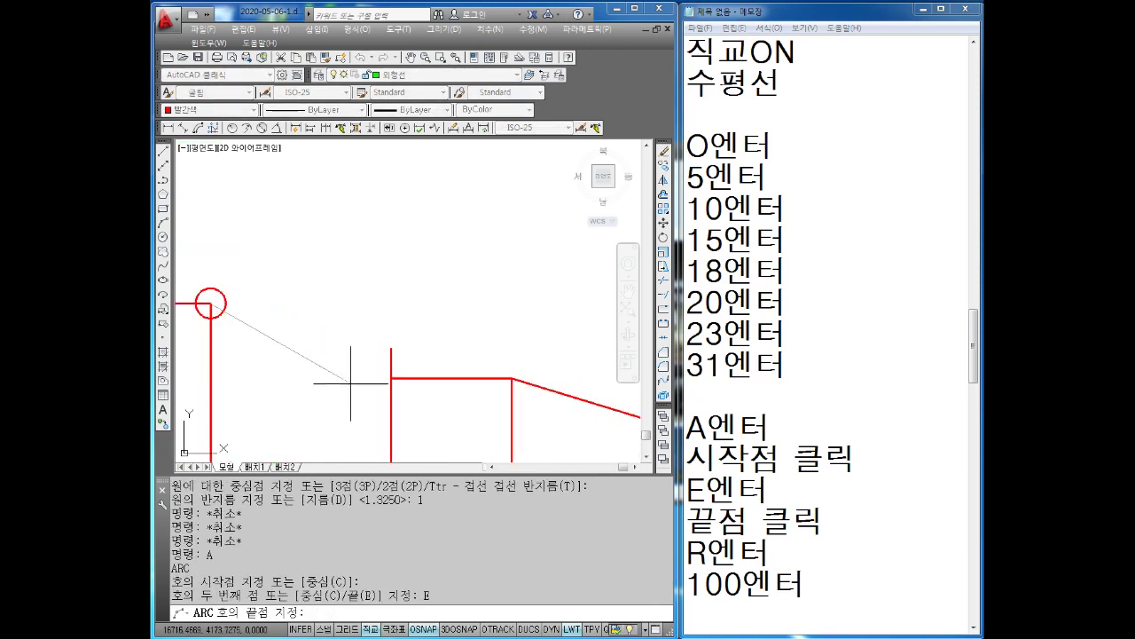
{"action": "left_click", "coordinate": [391, 348]}
{"action": "type", "text": "R"}
{"action": "key", "text": "Return"}
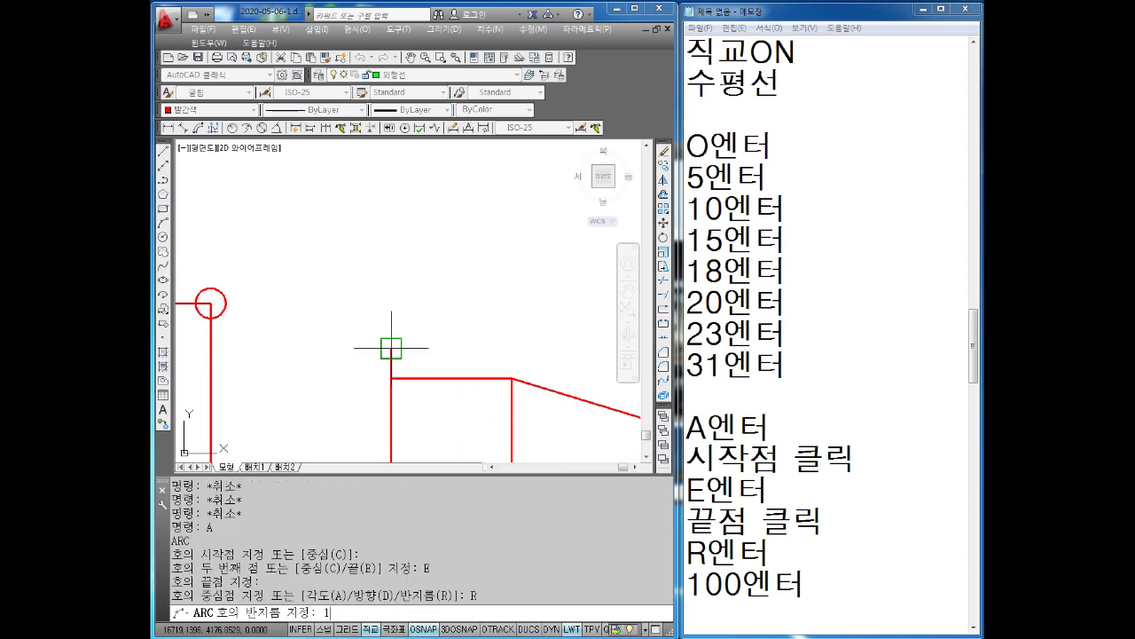
{"action": "type", "text": "00"}
{"action": "key", "text": "Return"}
{"action": "key", "text": "Escape"}
{"action": "key", "text": "Escape"}
Select the small helper circle and delete it.
{"action": "scroll", "coordinate": [375, 358], "scroll_direction": "down", "scroll_amount": 1}
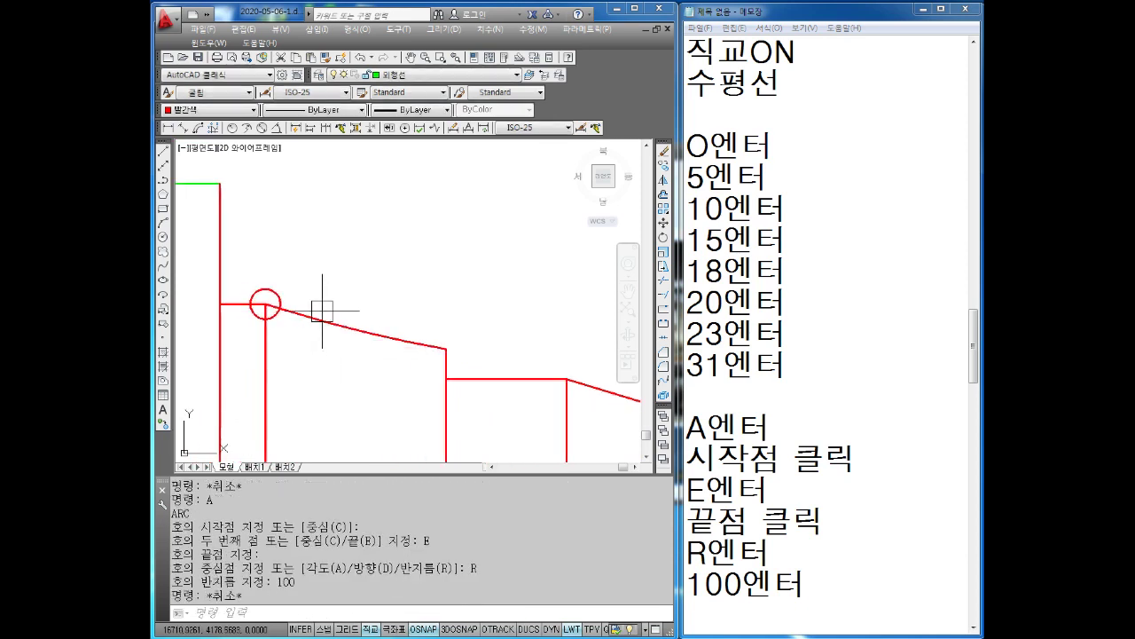
{"action": "scroll", "coordinate": [240, 300], "scroll_direction": "up", "scroll_amount": 2}
{"action": "left_click", "coordinate": [253, 286]}
{"action": "key", "text": "Delete"}
{"action": "scroll", "coordinate": [400, 245], "scroll_direction": "down", "scroll_amount": 1}
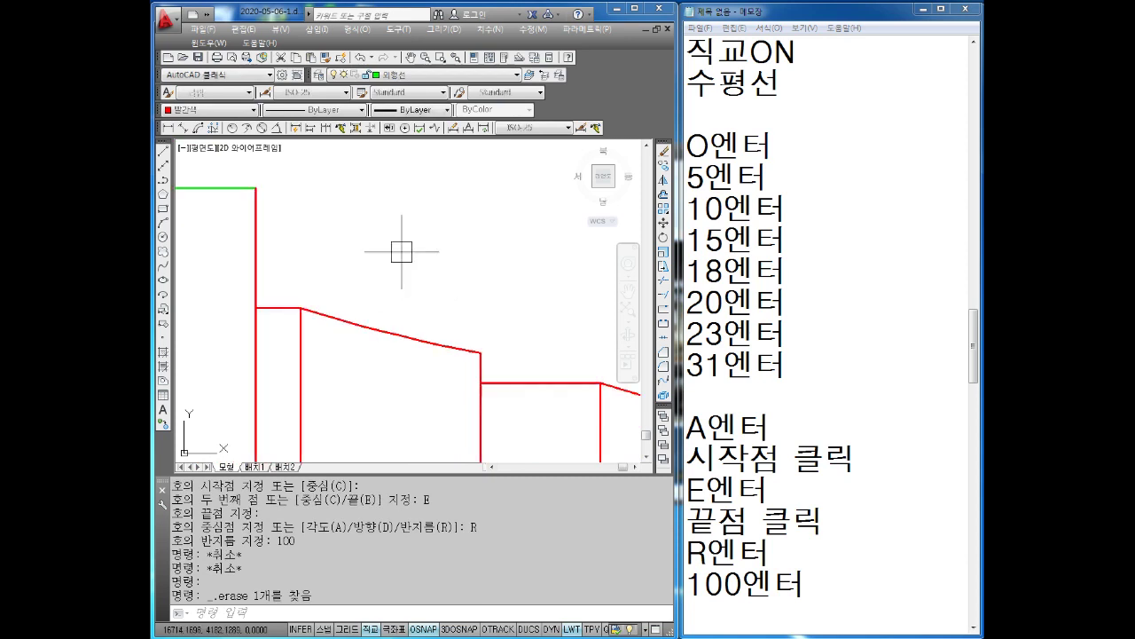
{"action": "key", "text": "Escape"}
{"action": "key", "text": "Escape"}
{"action": "left_click", "coordinate": [234, 128]}
{"action": "left_click", "coordinate": [393, 327]}
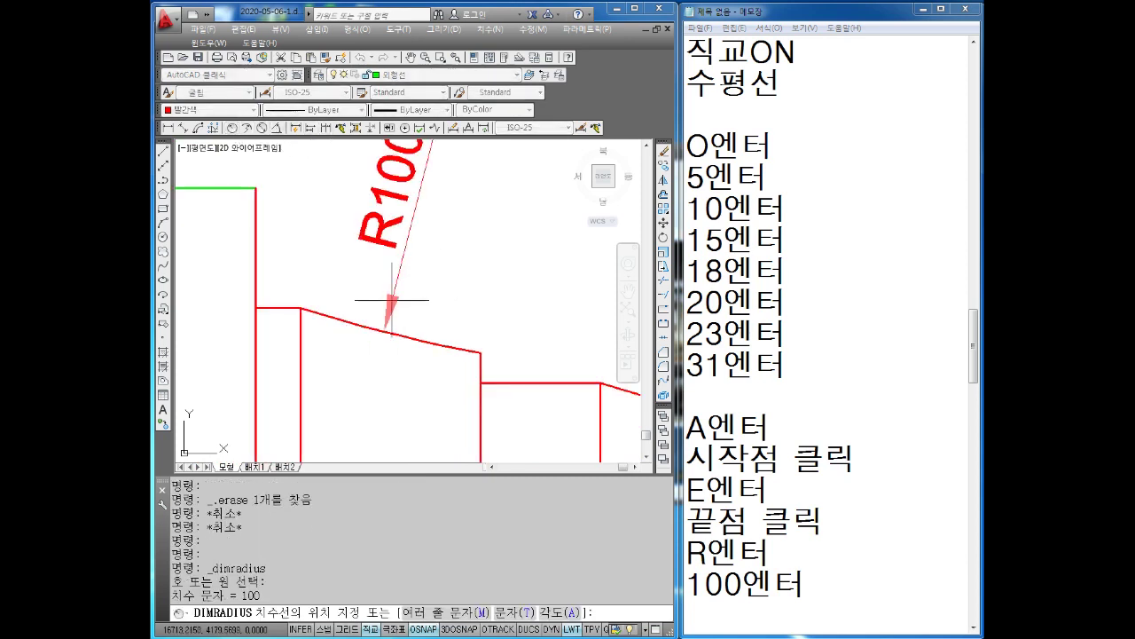
{"action": "scroll", "coordinate": [417, 316], "scroll_direction": "down", "scroll_amount": 1}
{"action": "scroll", "coordinate": [411, 281], "scroll_direction": "up", "scroll_amount": 1}
{"action": "left_click", "coordinate": [411, 281]}
{"action": "key", "text": "Escape"}
{"action": "middle_click_drag", "start_coordinate": [450, 325], "coordinate": [444, 330]}
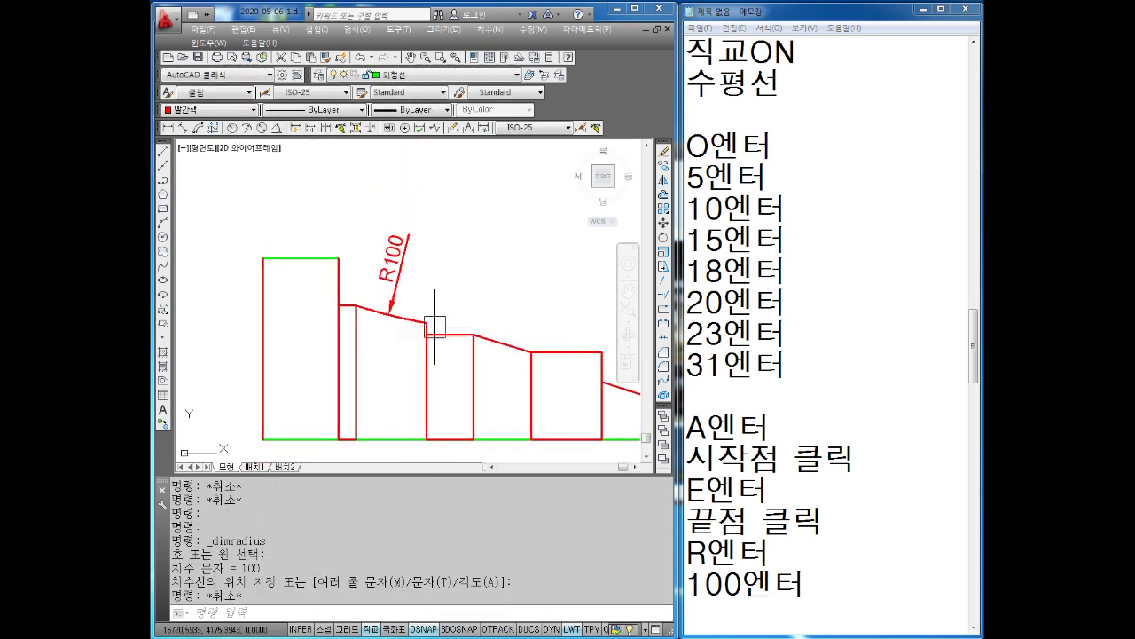
{"action": "key", "text": "Escape"}
{"action": "key", "text": "Escape"}
{"action": "left_click", "coordinate": [455, 221]}
{"action": "left_click", "coordinate": [360, 266]}
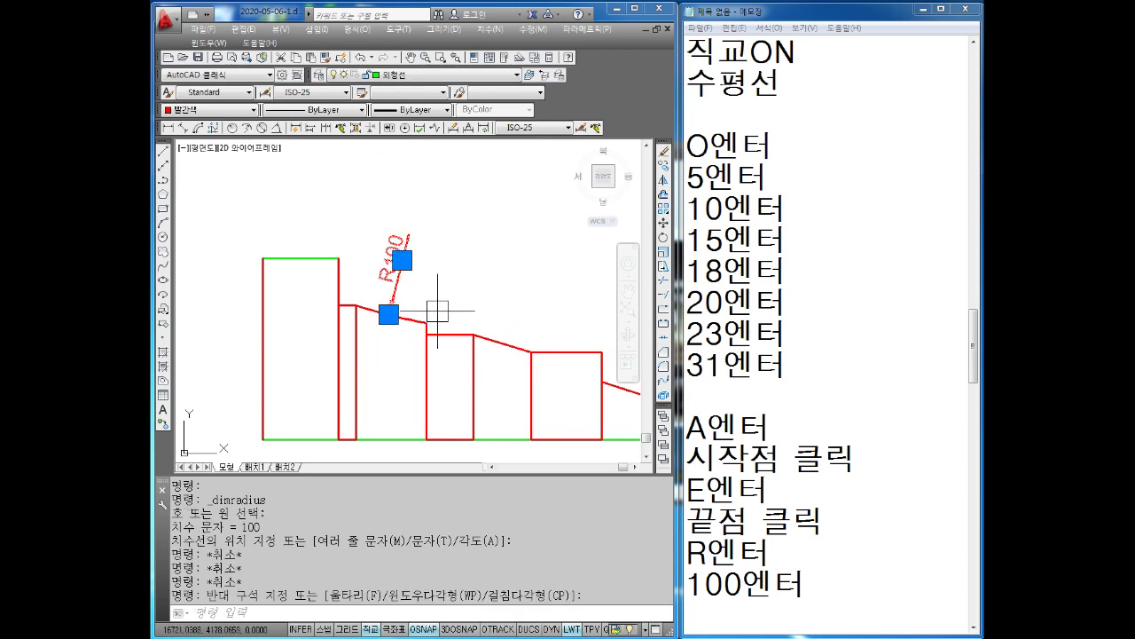
{"action": "key", "text": "Delete"}
{"action": "middle_click_drag", "start_coordinate": [456, 342], "coordinate": [361, 337]}
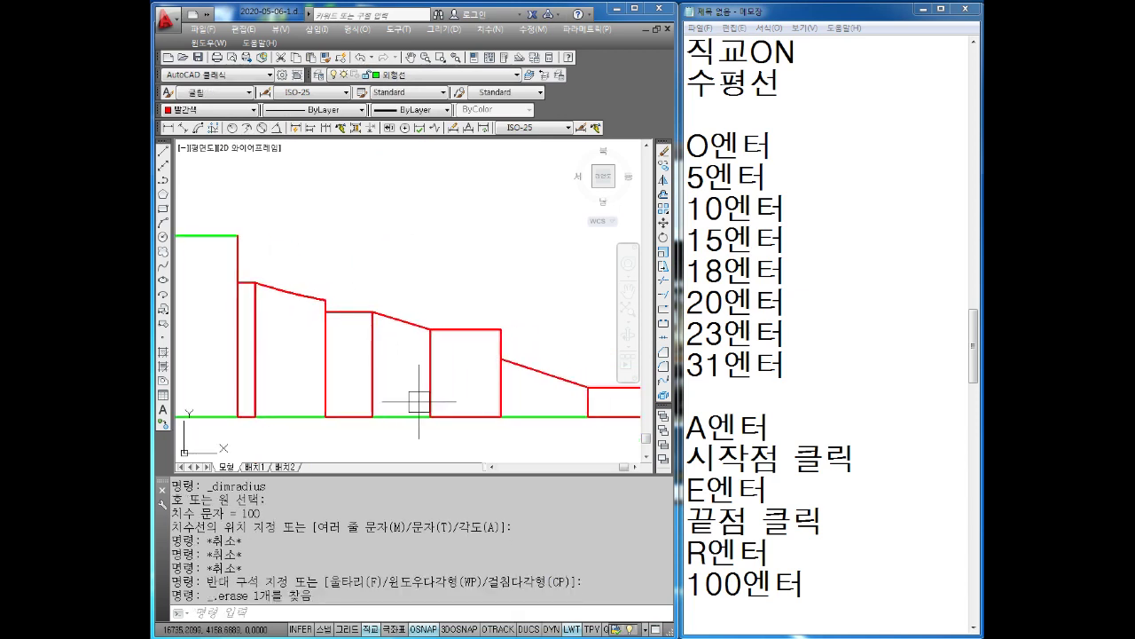
{"action": "middle_click_drag", "start_coordinate": [419, 401], "coordinate": [399, 349]}
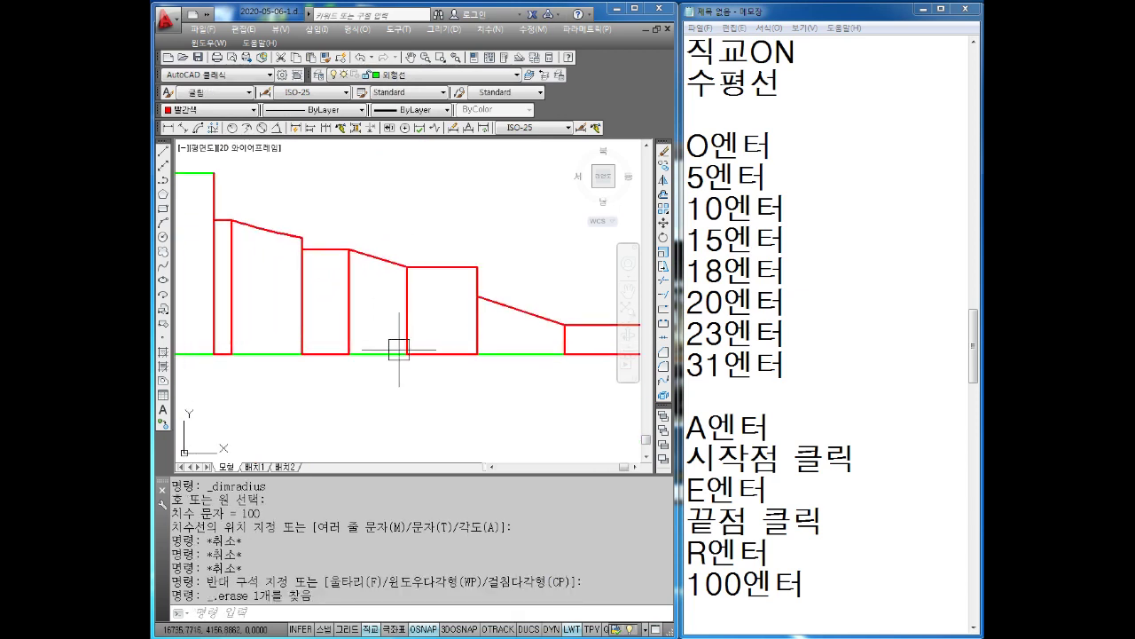
{"action": "middle_click_drag", "start_coordinate": [251, 298], "coordinate": [354, 325]}
{"action": "left_click", "coordinate": [806, 568]}
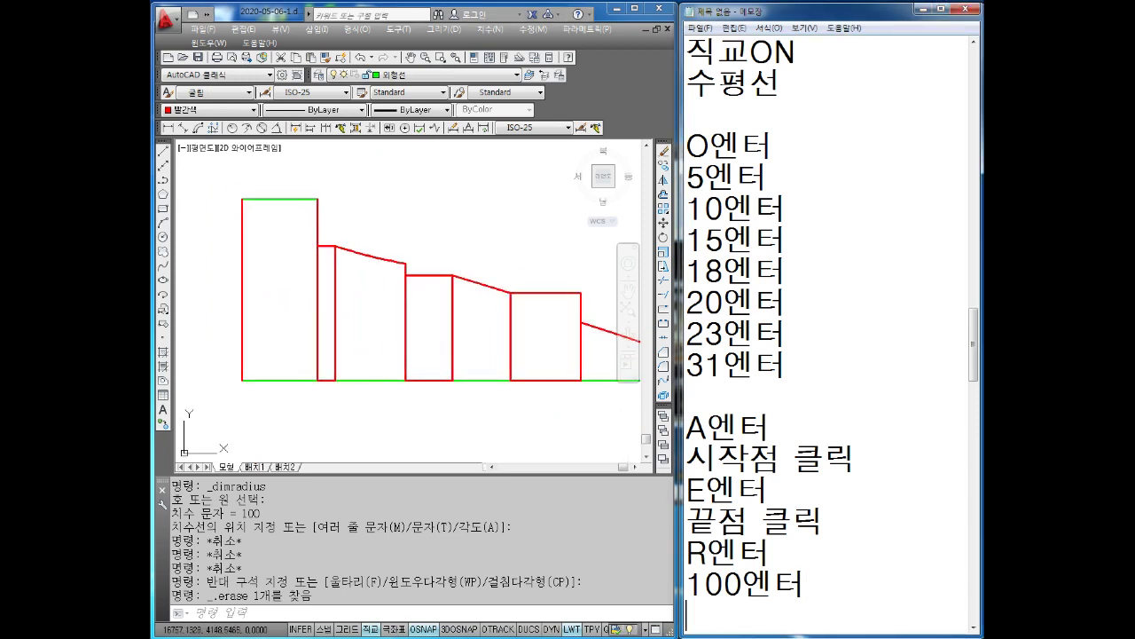
Add the chamfer notes CHA엔터, D엔터 and 2엔터 on new lines after 100엔터.
{"action": "key", "text": "Return"}
{"action": "key", "text": "Return"}
{"action": "key", "text": "Return"}
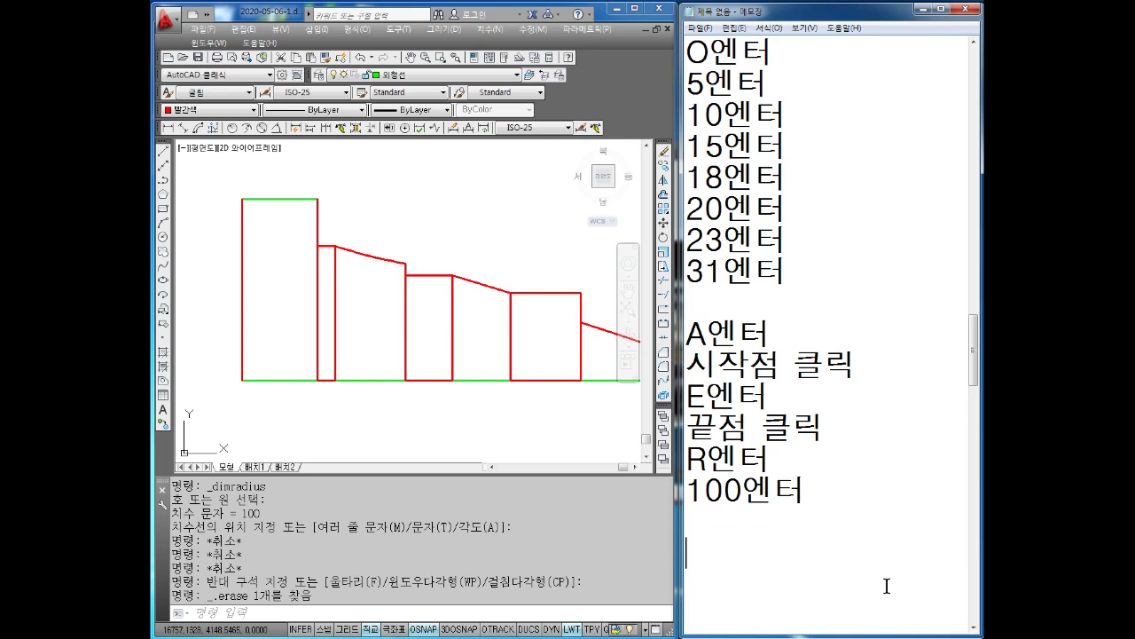
{"action": "type", "text": "CHA엔터"}
{"action": "key", "text": "Return"}
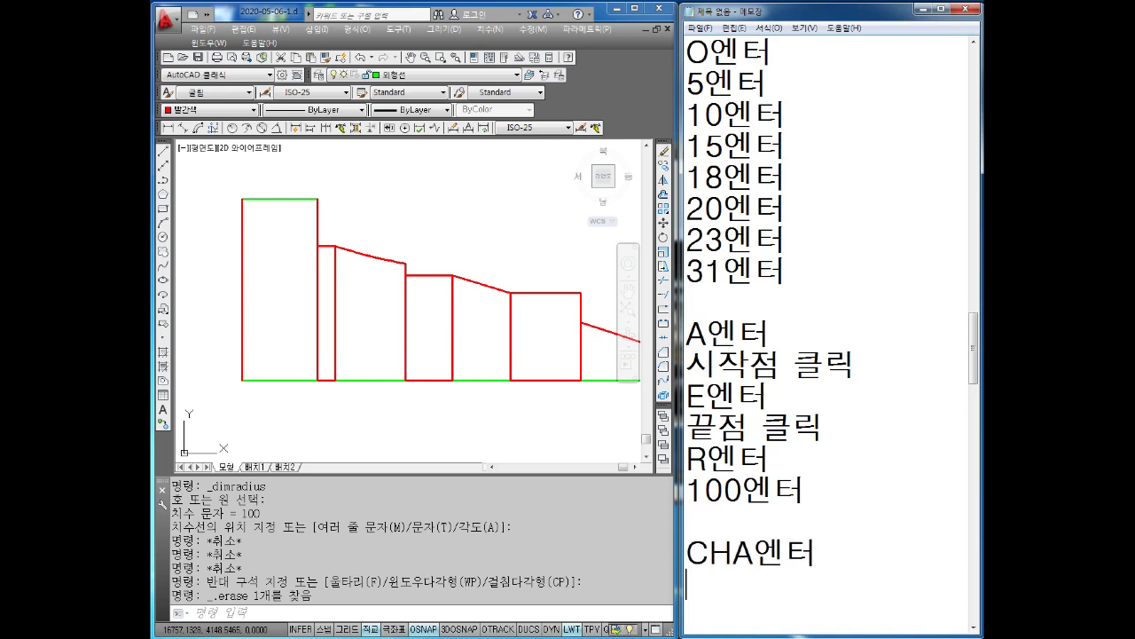
{"action": "type", "text": "D엔터"}
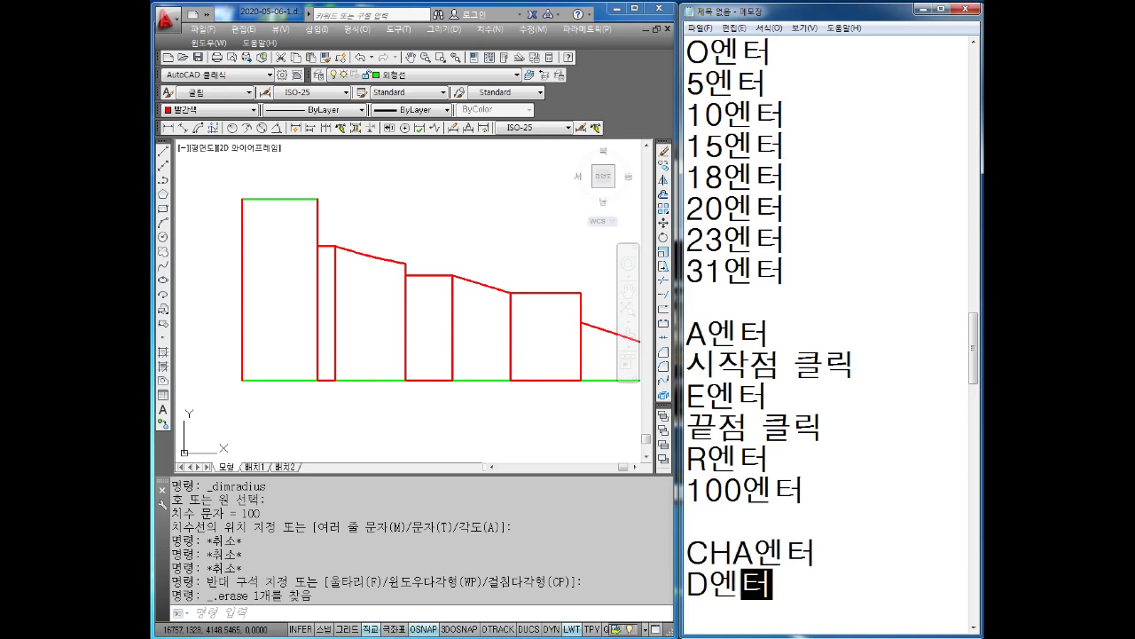
{"action": "key", "text": "Return"}
{"action": "type", "text": "2엔터"}
{"action": "key", "text": "Return"}
Add the remaining chamfer notes 엔터, T엔터 and T엔터.
{"action": "type", "text": "엔터"}
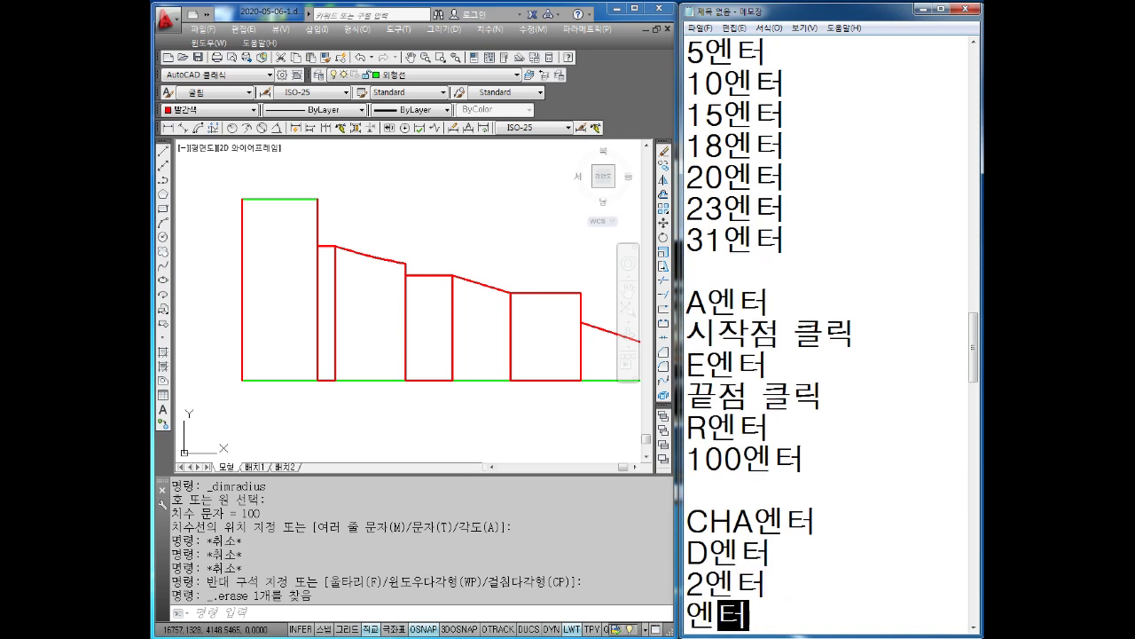
{"action": "key", "text": "Return"}
{"action": "type", "text": "ㅅ"}
{"action": "key", "text": "BackSpace"}
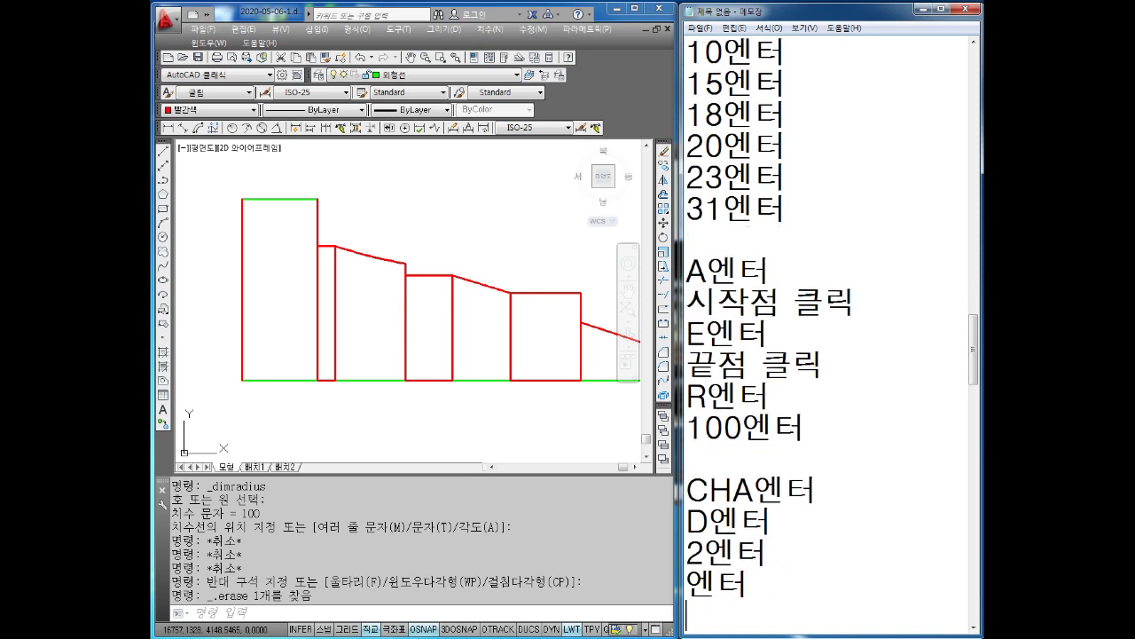
{"action": "type", "text": "T엔터"}
{"action": "key", "text": "Return"}
{"action": "type", "text": "ㅅ"}
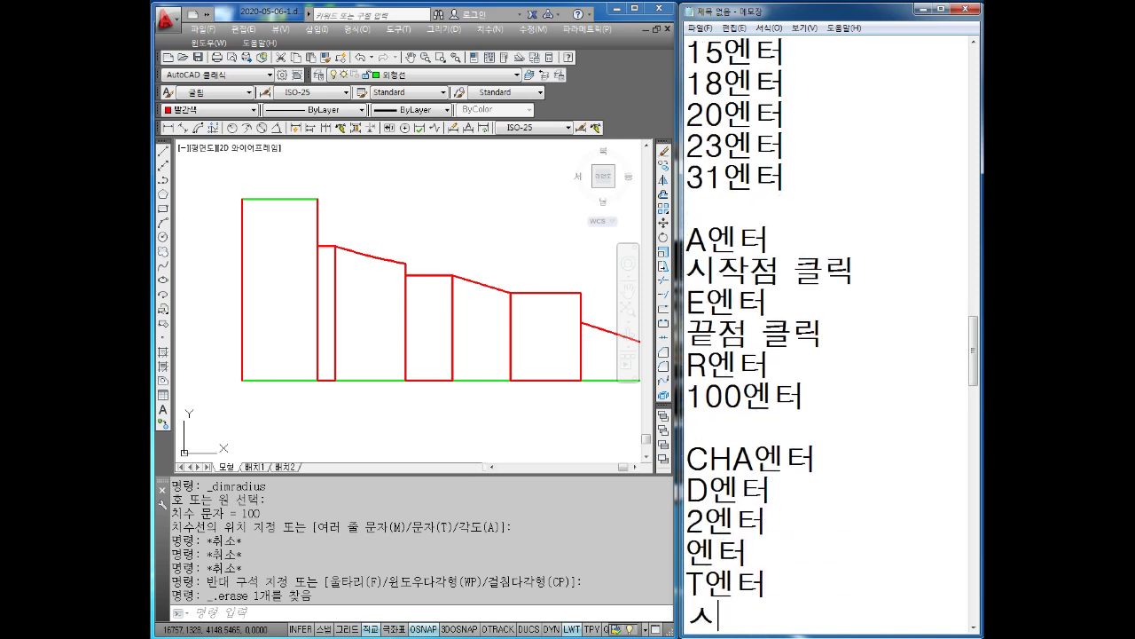
{"action": "type", "text": "ㅅD"}
{"action": "type", "text": "ㅅ"}
{"action": "key", "text": "BackSpace"}
{"action": "type", "text": "엔터"}
{"action": "key", "text": "Return"}
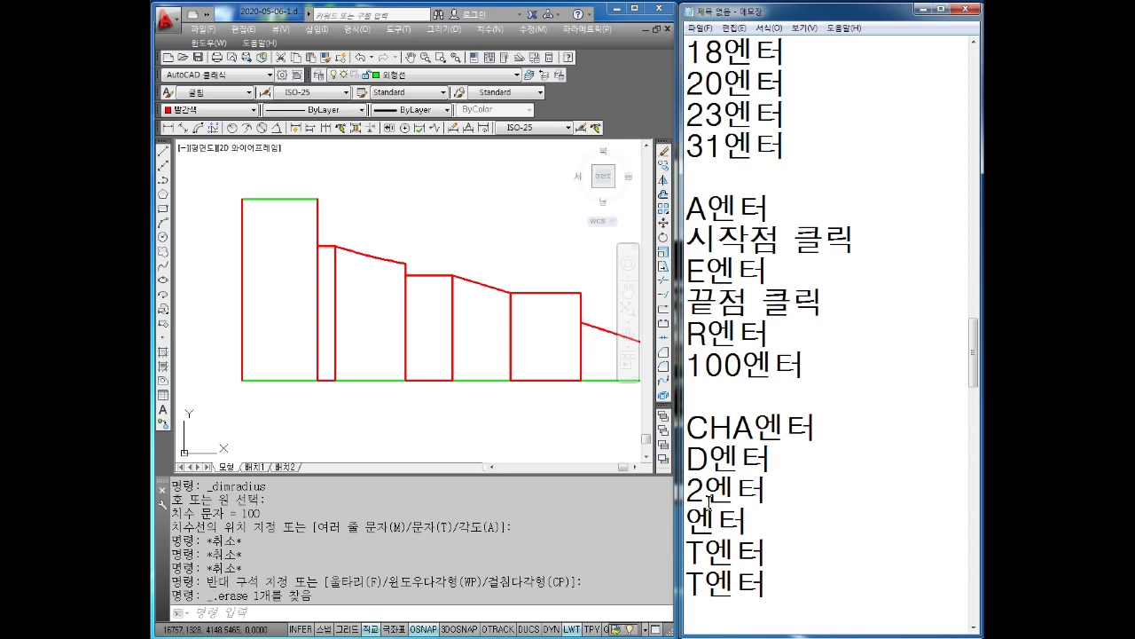
{"action": "middle_click_drag", "start_coordinate": [275, 198], "coordinate": [319, 246]}
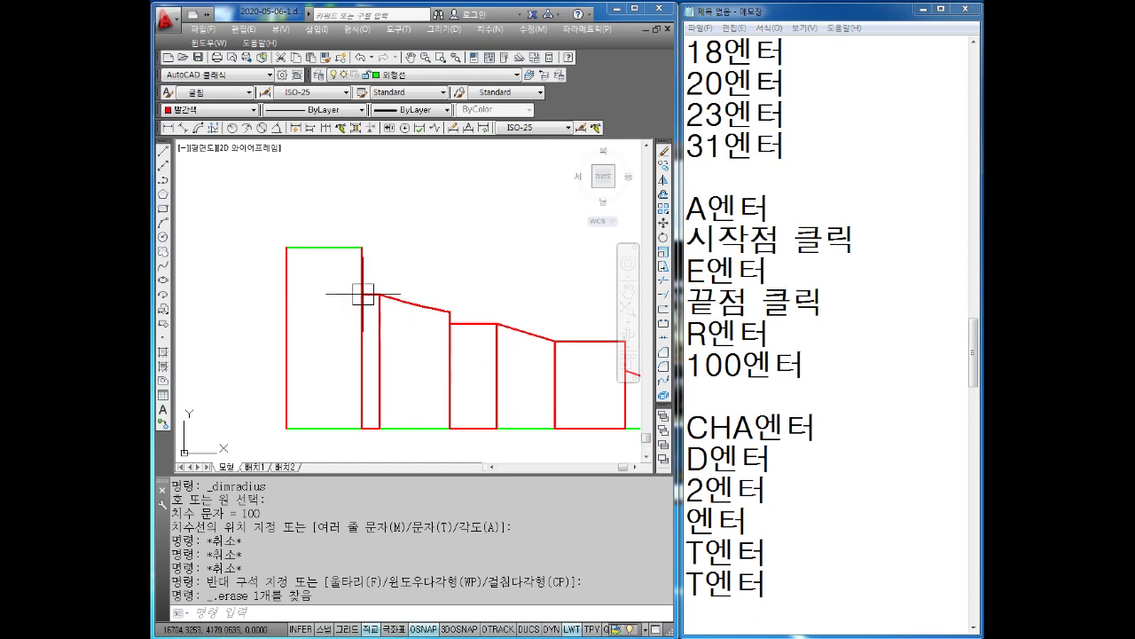
Start CHAMFER with both chamfer distances set to 2.
{"action": "key", "text": "Escape"}
{"action": "key", "text": "Escape"}
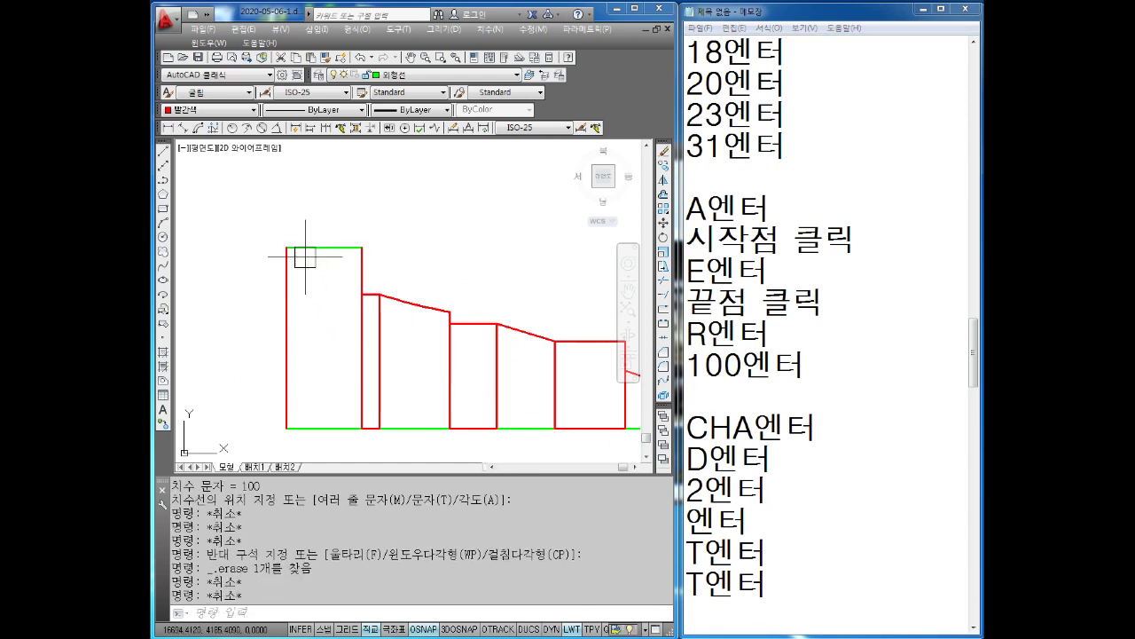
{"action": "key", "text": "Escape"}
{"action": "key", "text": "Escape"}
{"action": "type", "text": "HA"}
{"action": "key", "text": "Return"}
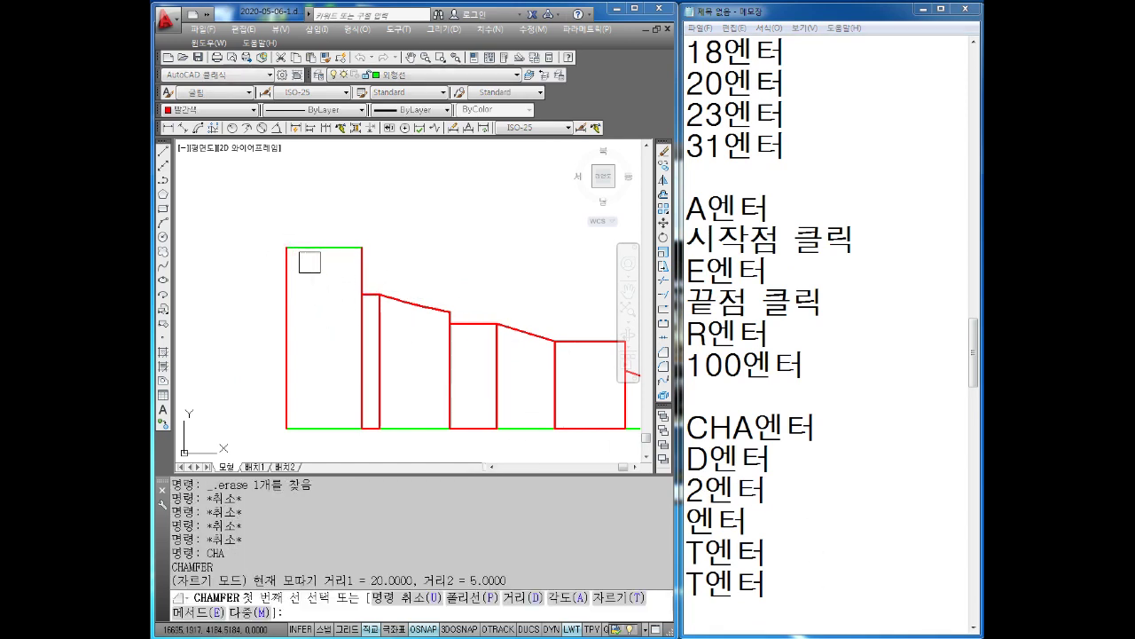
{"action": "type", "text": "D"}
{"action": "key", "text": "Return"}
{"action": "type", "text": "2"}
{"action": "key", "text": "Return"}
{"action": "key", "text": "Return"}
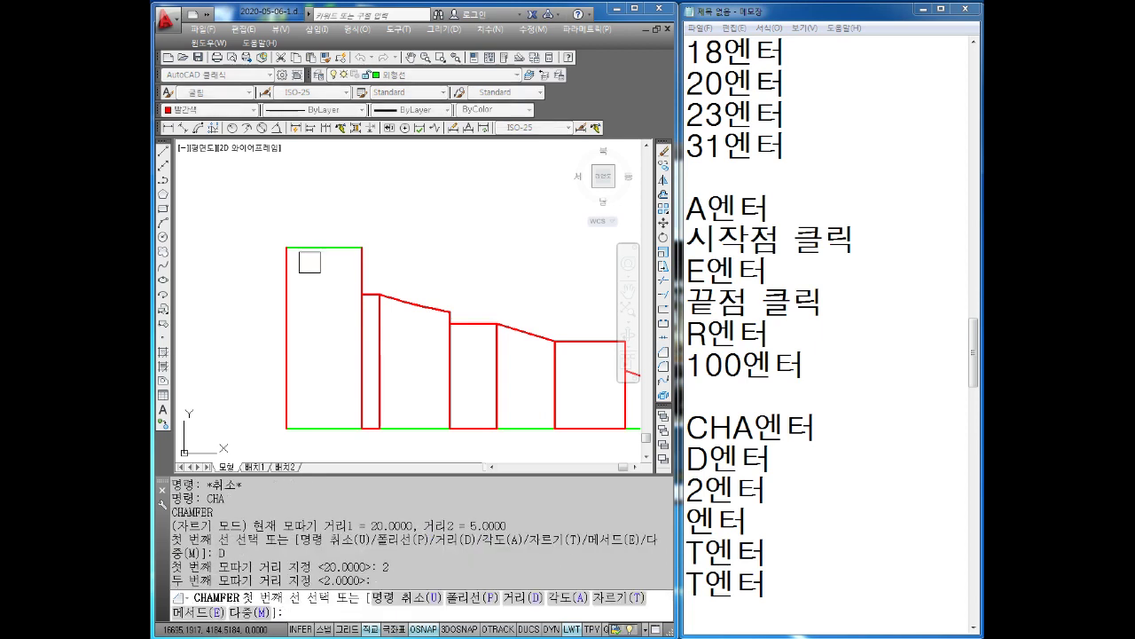
Chamfer the tall step's top-left and top-right corners.
{"action": "scroll", "coordinate": [250, 219], "scroll_direction": "up", "scroll_amount": 2}
{"action": "left_click", "coordinate": [333, 265]}
{"action": "left_click", "coordinate": [320, 296]}
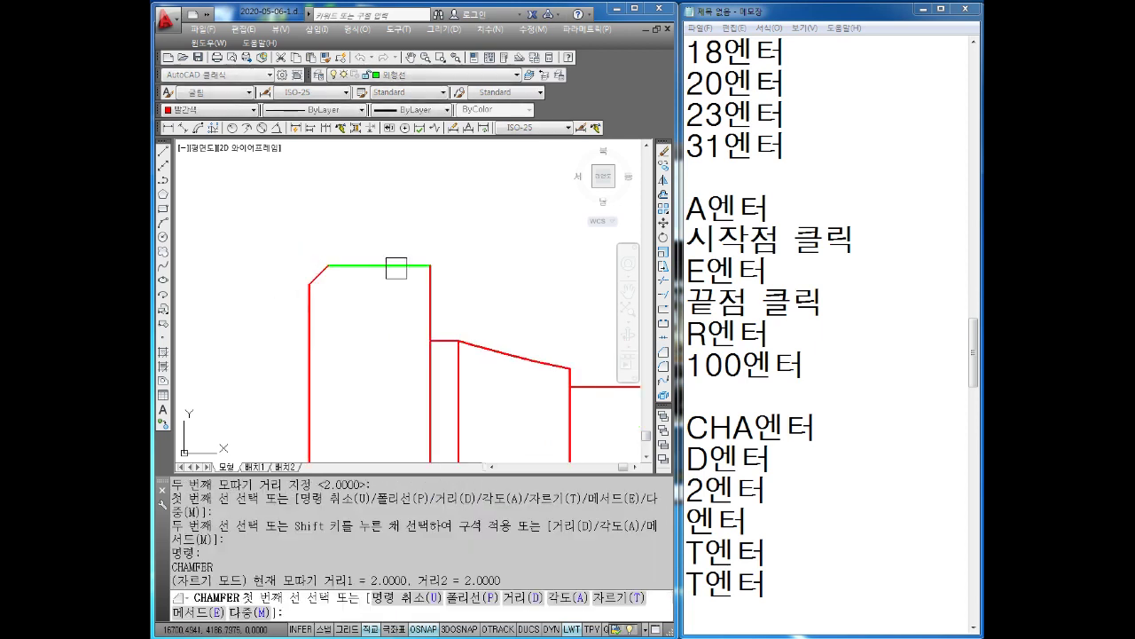
{"action": "key", "text": "Return"}
{"action": "left_click", "coordinate": [393, 264]}
{"action": "left_click", "coordinate": [425, 302]}
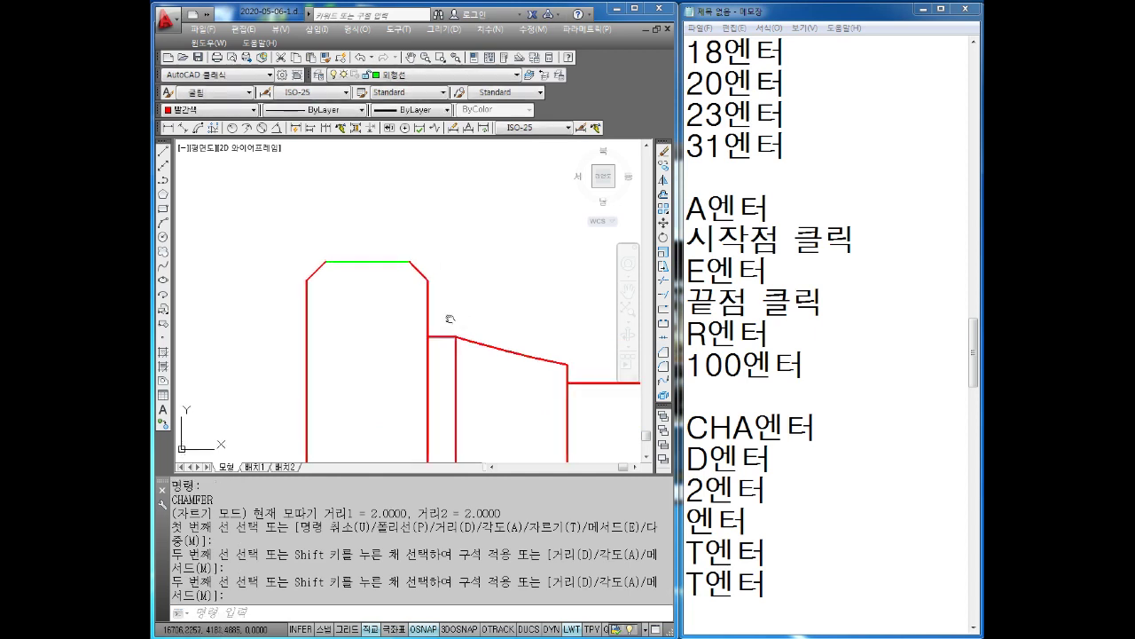
{"action": "scroll", "coordinate": [375, 254], "scroll_direction": "down", "scroll_amount": 2}
{"action": "scroll", "coordinate": [380, 254], "scroll_direction": "up", "scroll_amount": 2}
{"action": "key", "text": "Escape"}
{"action": "key", "text": "Escape"}
Draw vertical lines from both chamfer corners of the tall step down to the green axis.
{"action": "type", "text": "l"}
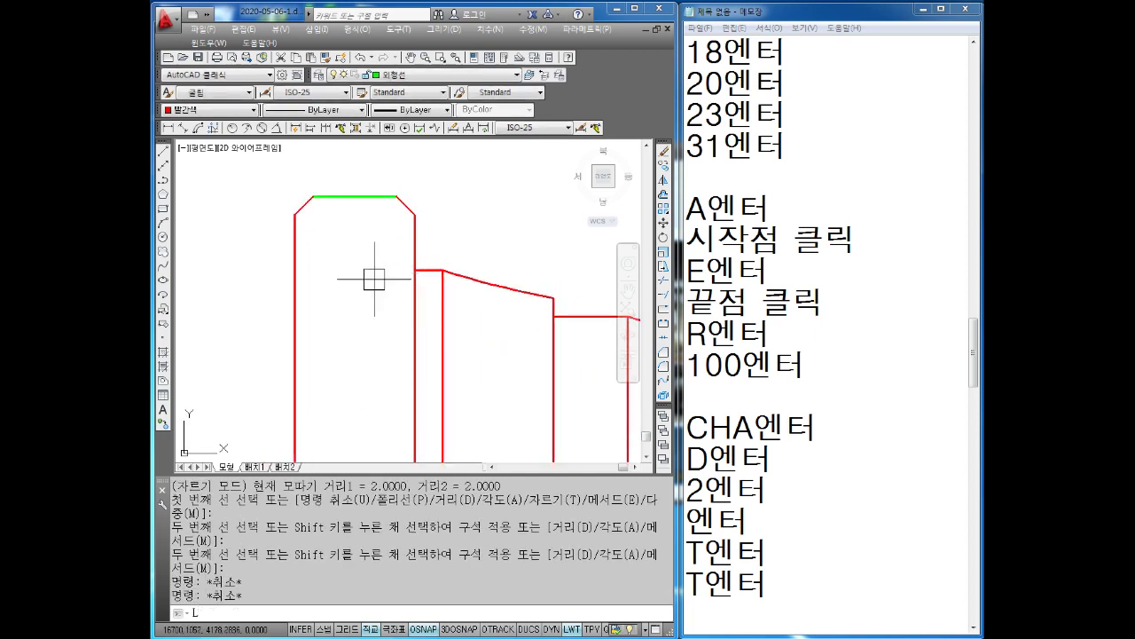
{"action": "key", "text": "Return"}
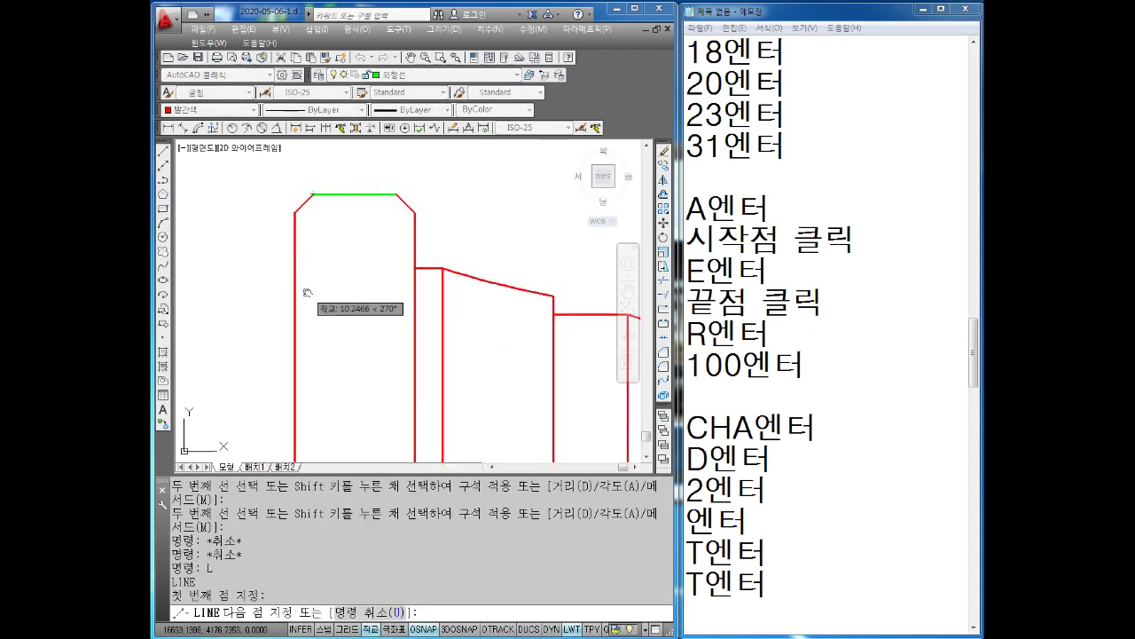
{"action": "middle_click_drag", "start_coordinate": [297, 409], "coordinate": [317, 316]}
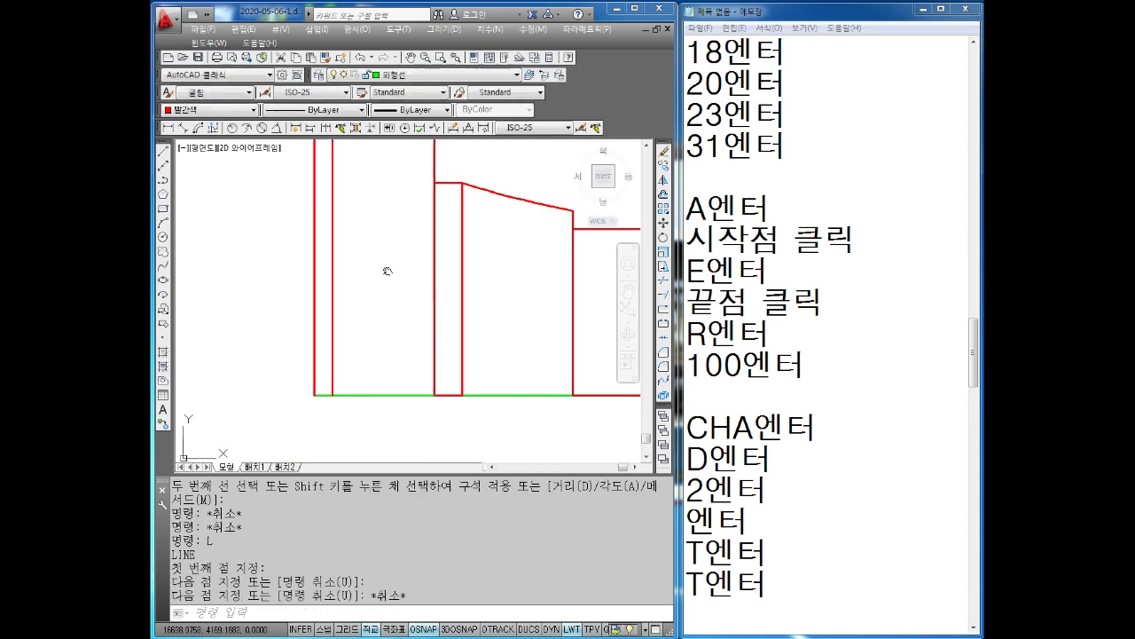
{"action": "key", "text": "Escape"}
{"action": "mouse_move", "coordinate": [385, 266]}
{"action": "middle_mouse_down"}
{"action": "mouse_move", "coordinate": [359, 379]}
{"action": "mouse_move", "coordinate": [379, 215]}
{"action": "middle_mouse_up"}
{"action": "key", "text": "Return"}
{"action": "left_click", "coordinate": [390, 215]}
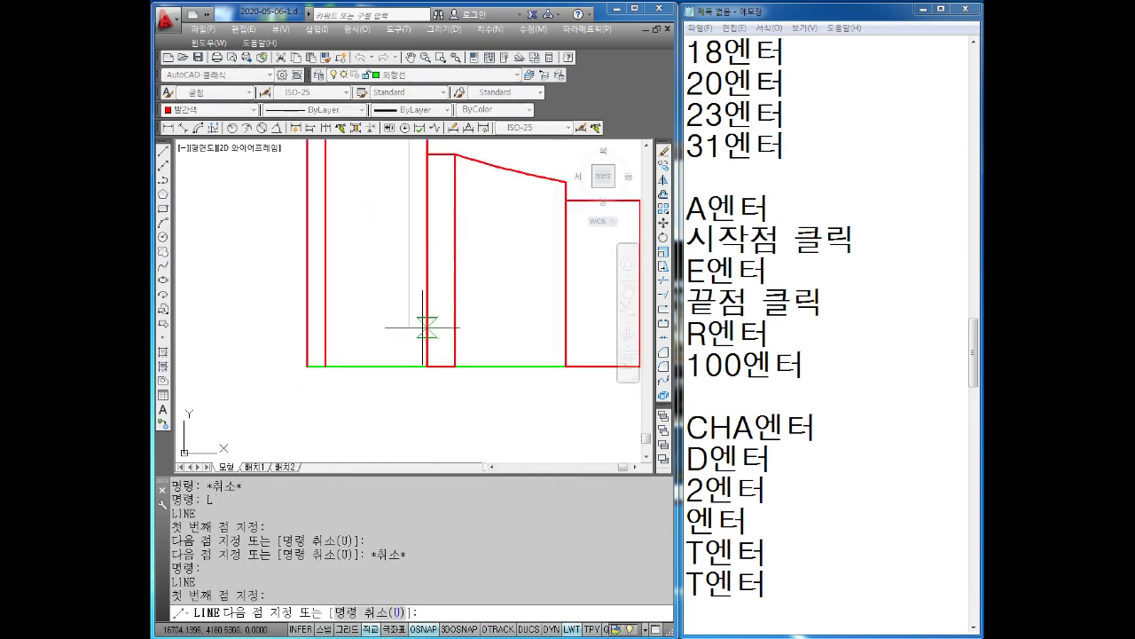
{"action": "key", "text": "Escape"}
Pan and zoom to reveal the right end and the whole profile.
{"action": "scroll", "coordinate": [413, 368], "scroll_direction": "down", "scroll_amount": 2}
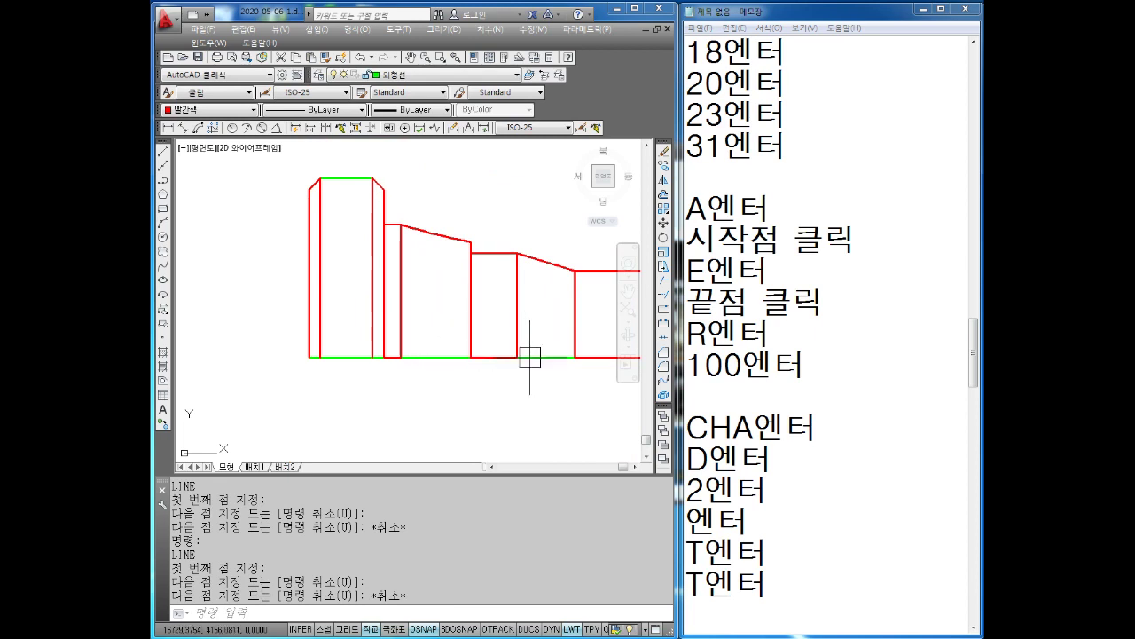
{"action": "middle_click_drag", "start_coordinate": [547, 346], "coordinate": [425, 355]}
{"action": "mouse_move", "coordinate": [593, 345]}
{"action": "middle_mouse_down"}
{"action": "mouse_move", "coordinate": [485, 345]}
{"action": "mouse_move", "coordinate": [561, 353]}
{"action": "middle_mouse_up"}
{"action": "scroll", "coordinate": [542, 337], "scroll_direction": "down", "scroll_amount": 2}
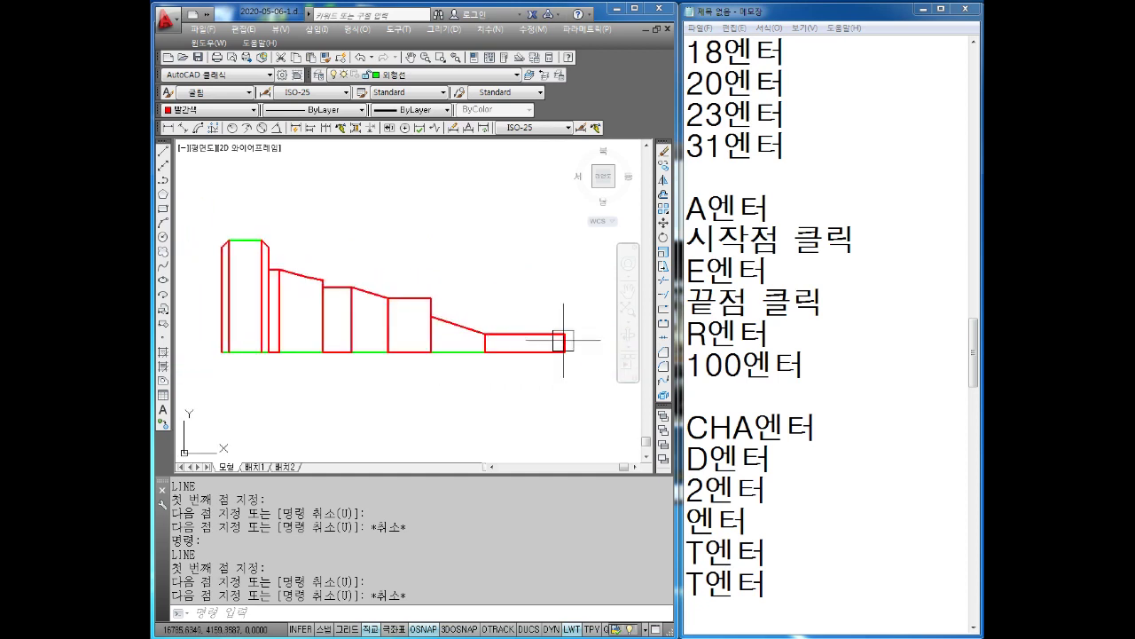
{"action": "scroll", "coordinate": [560, 339], "scroll_direction": "up", "scroll_amount": 3}
Change the chamfer distance in the notes from 2 to 1.5.
{"action": "left_click", "coordinate": [816, 572]}
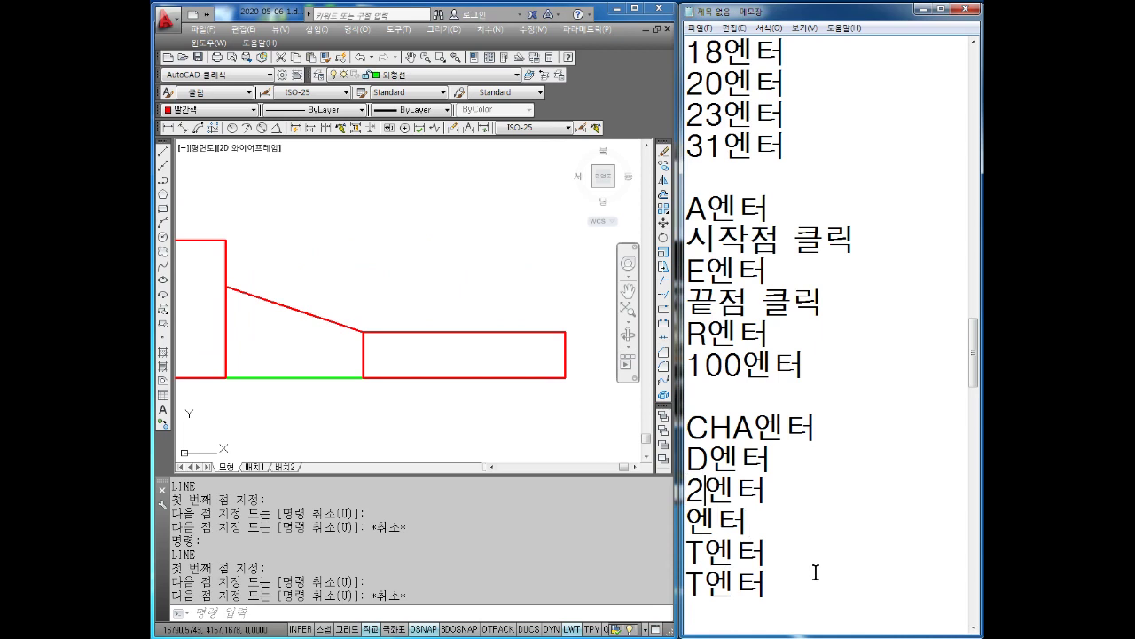
{"action": "key", "text": "BackSpace"}
{"action": "type", "text": "1.5"}
{"action": "key", "text": "Down"}
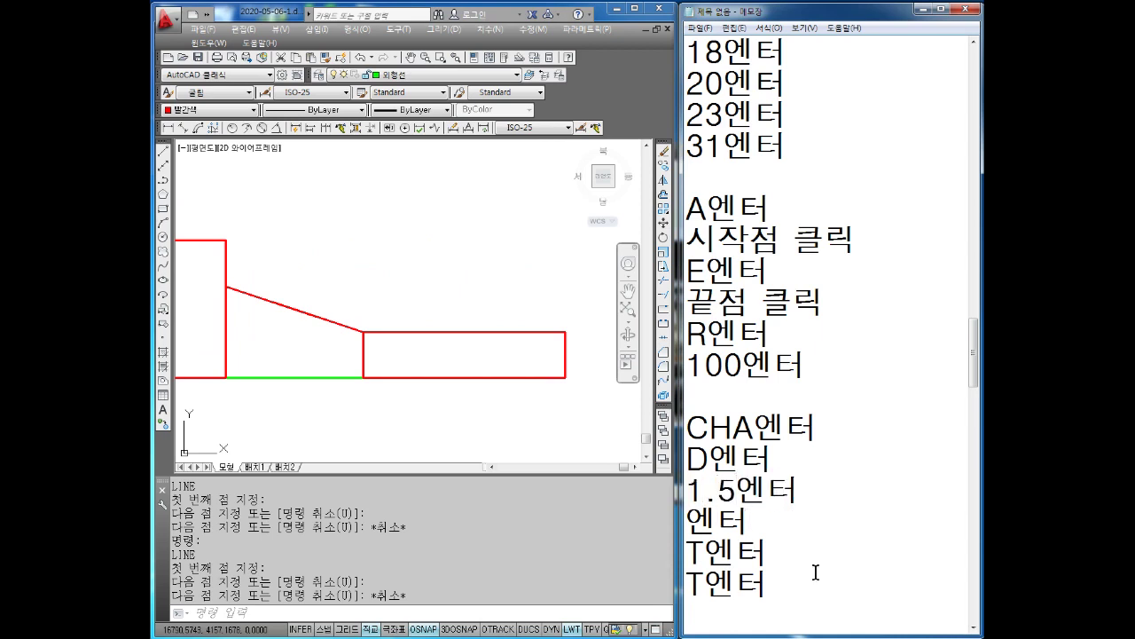
Chamfer the top corner at the shaft's right end 1.5 by 1.5.
{"action": "left_click", "coordinate": [496, 521]}
{"action": "type", "text": "CHA"}
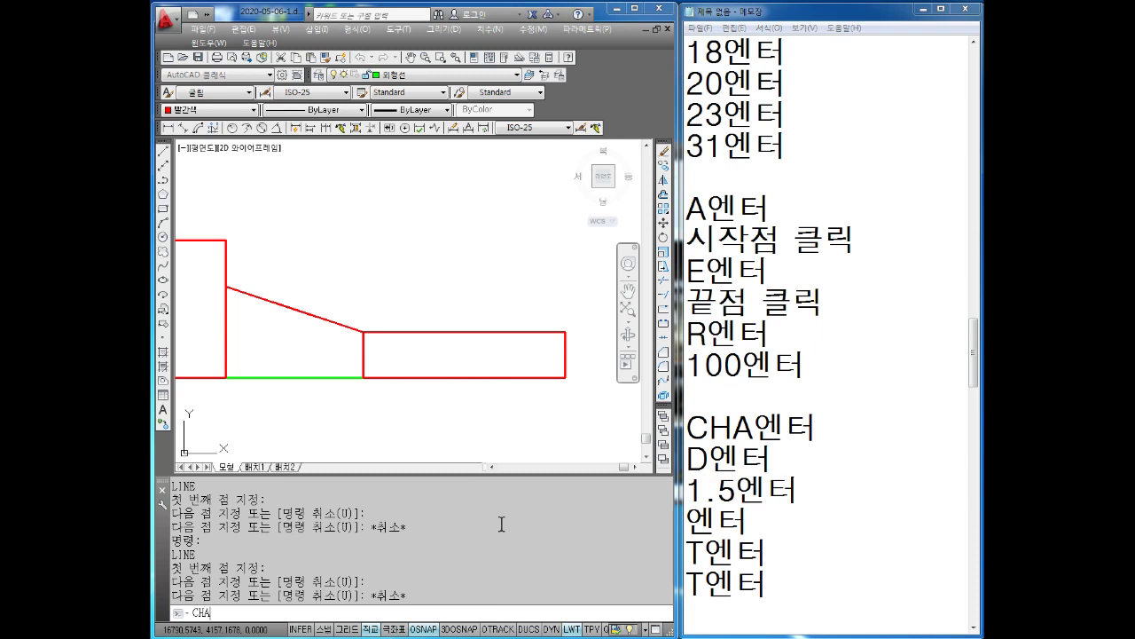
{"action": "key", "text": "Return"}
{"action": "type", "text": "D"}
{"action": "key", "text": "Return"}
{"action": "type", "text": "1.5"}
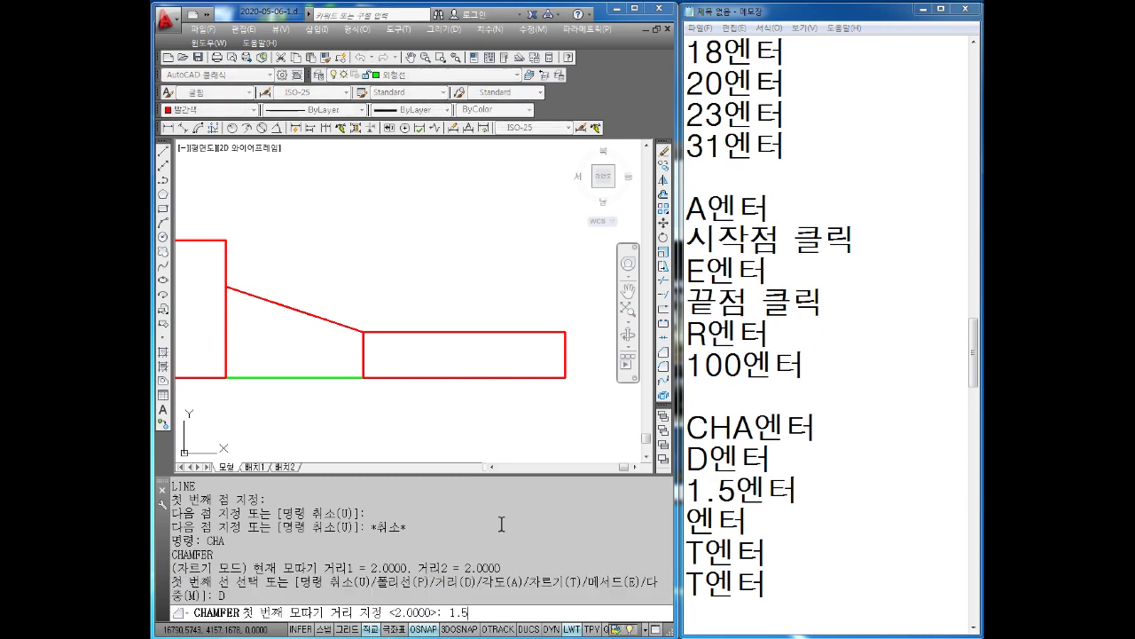
{"action": "key", "text": "Return"}
{"action": "key", "text": "Return"}
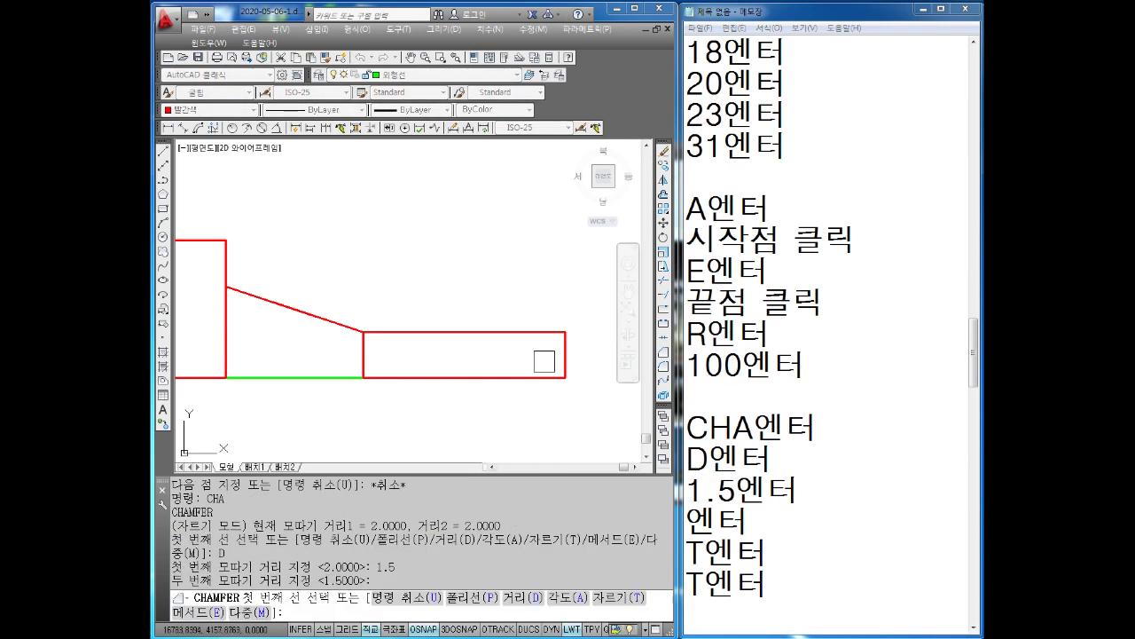
{"action": "scroll", "coordinate": [550, 346], "scroll_direction": "up", "scroll_amount": 2}
{"action": "left_click", "coordinate": [561, 325]}
{"action": "middle_click_drag", "start_coordinate": [561, 331], "coordinate": [495, 320]}
{"action": "left_click", "coordinate": [510, 348]}
{"action": "key", "text": "Escape"}
{"action": "key", "text": "Escape"}
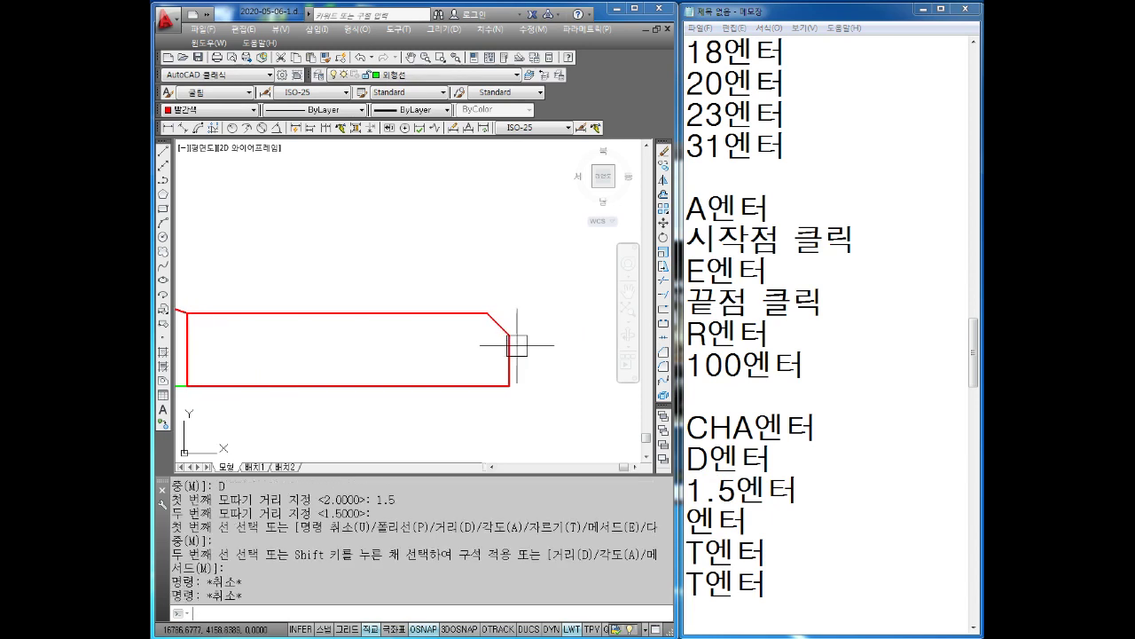
{"action": "key", "text": "Escape"}
Drop a vertical line from the new chamfer corner to the axis, then view the whole profile.
{"action": "type", "text": "l"}
{"action": "key", "text": "Return"}
{"action": "left_click", "coordinate": [487, 313]}
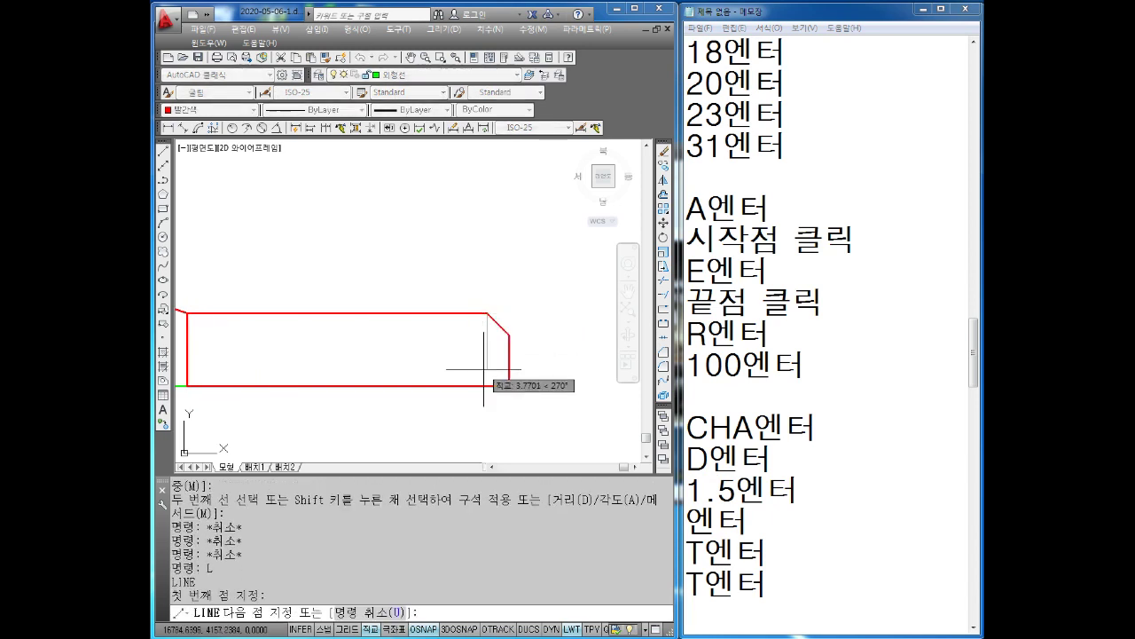
{"action": "key", "text": "Escape"}
{"action": "scroll", "coordinate": [523, 399], "scroll_direction": "down", "scroll_amount": 1}
{"action": "scroll", "coordinate": [497, 386], "scroll_direction": "down", "scroll_amount": 1}
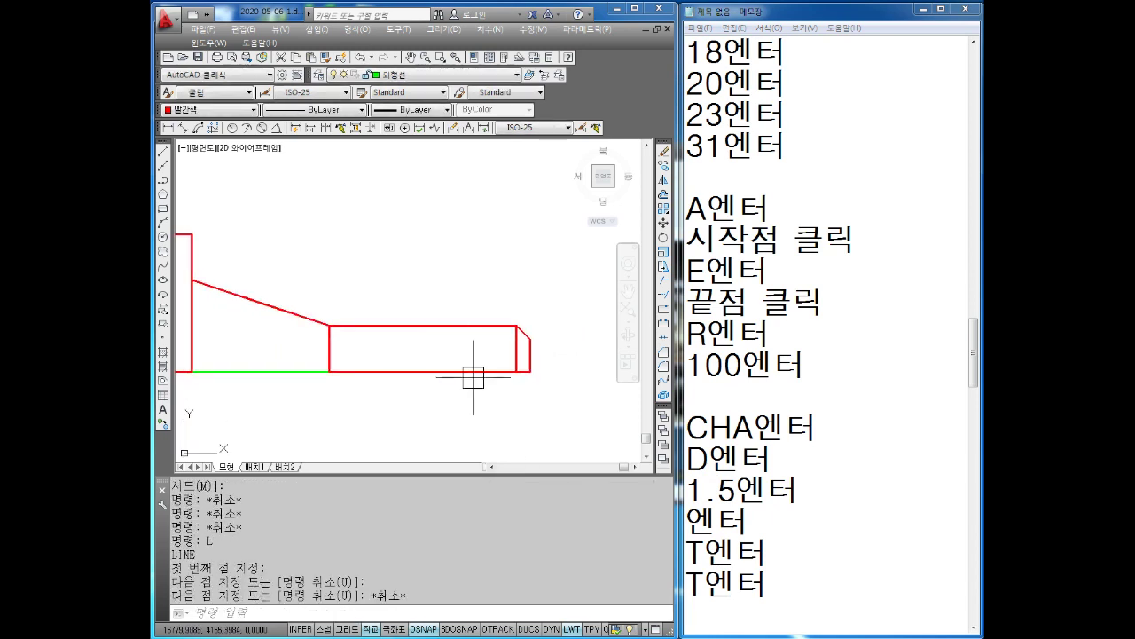
{"action": "scroll", "coordinate": [443, 399], "scroll_direction": "down", "scroll_amount": 2}
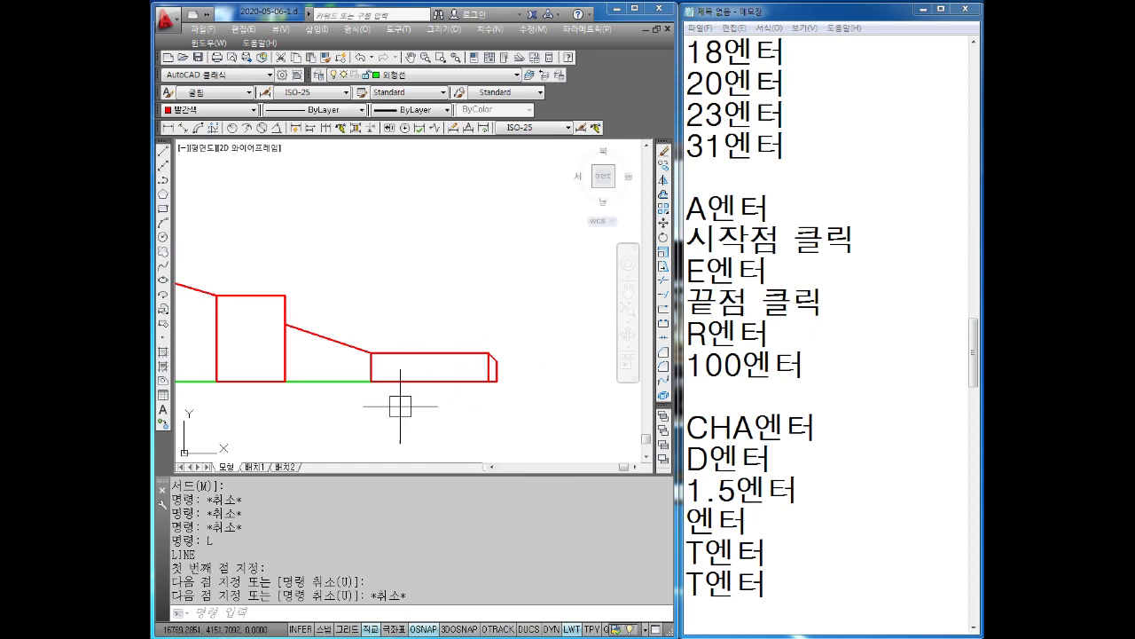
{"action": "scroll", "coordinate": [400, 407], "scroll_direction": "down", "scroll_amount": 1}
{"action": "middle_click_drag", "start_coordinate": [400, 401], "coordinate": [438, 358]}
{"action": "middle_click_drag", "start_coordinate": [341, 314], "coordinate": [348, 327]}
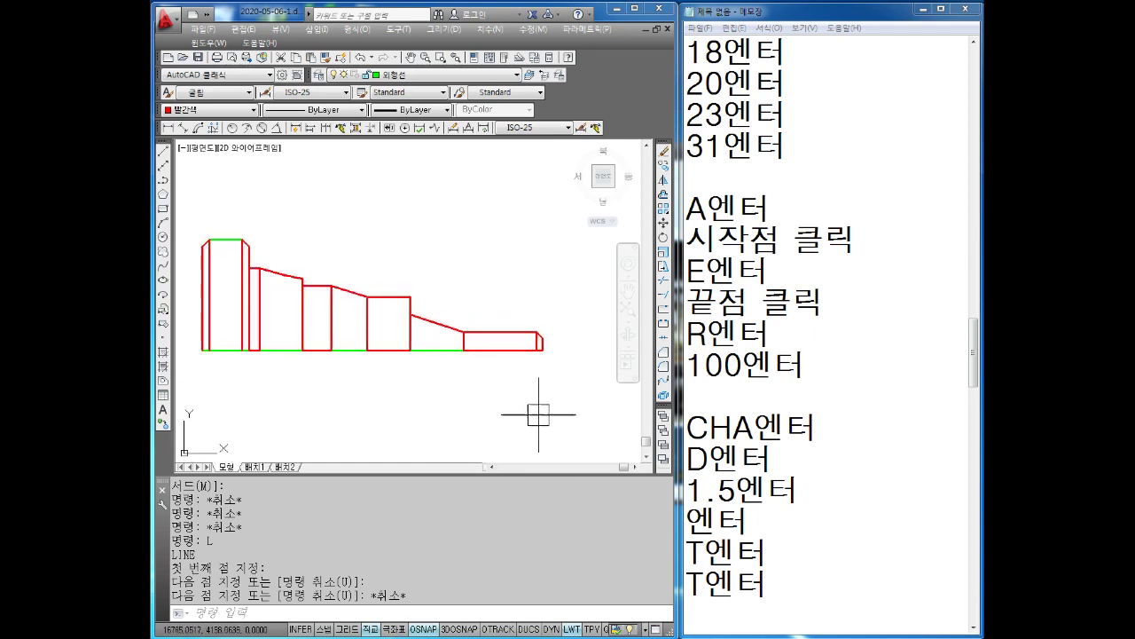
{"action": "left_click", "coordinate": [803, 586]}
Note the fillet steps F엔터, R엔터 and 4엔터 in the Notepad list.
{"action": "key", "text": "Return"}
{"action": "key", "text": "Return"}
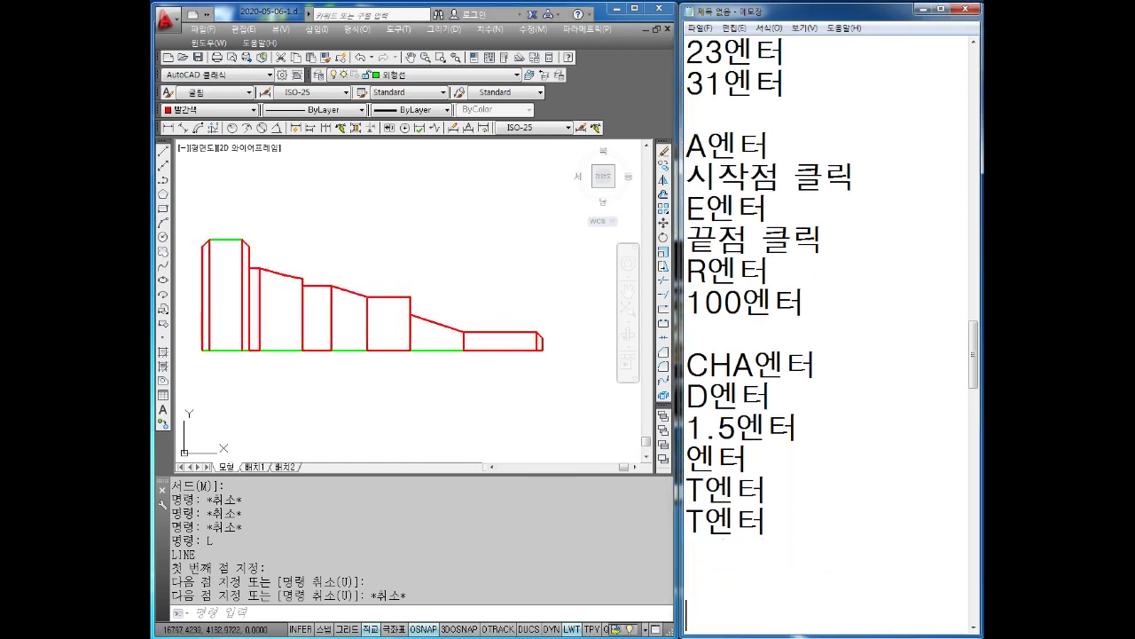
{"action": "key", "text": "Return"}
{"action": "type", "text": "엔터"}
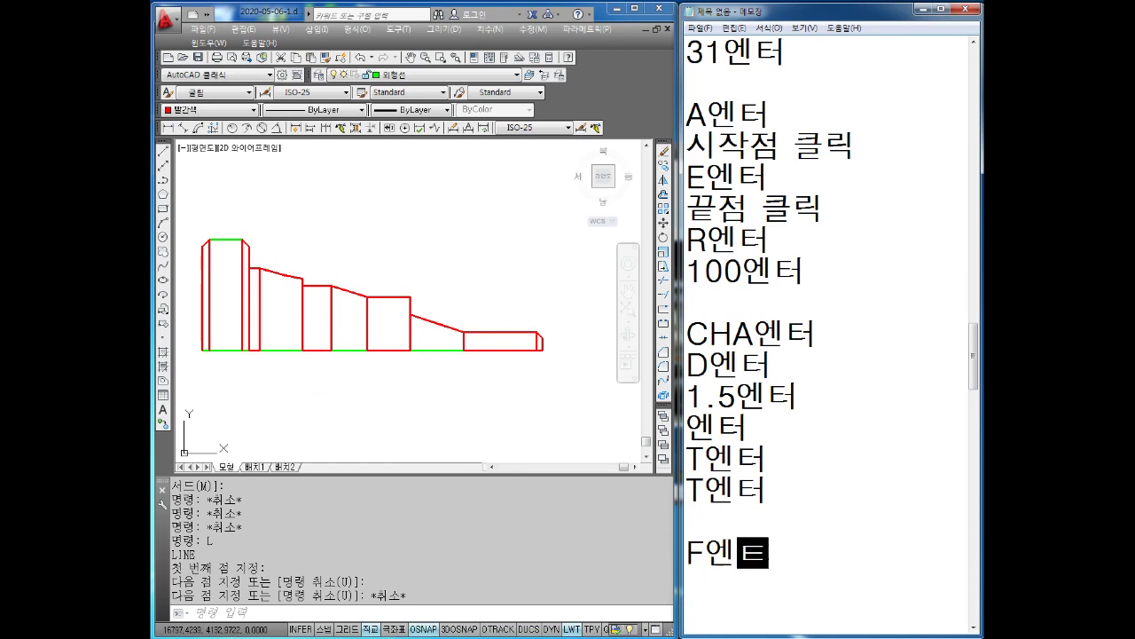
{"action": "key", "text": "Return"}
{"action": "type", "text": "R엔터"}
{"action": "key", "text": "Return"}
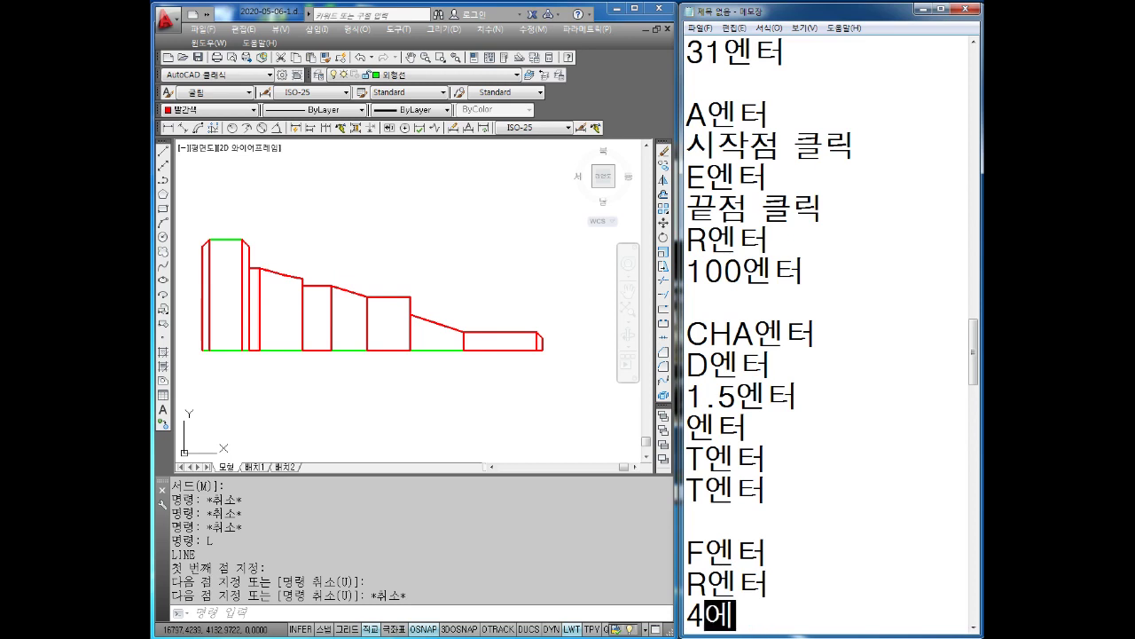
{"action": "type", "text": "엔터"}
{"action": "key", "text": "Return"}
Start the FILLET command in the drawing with radius 4.
{"action": "left_click", "coordinate": [558, 381]}
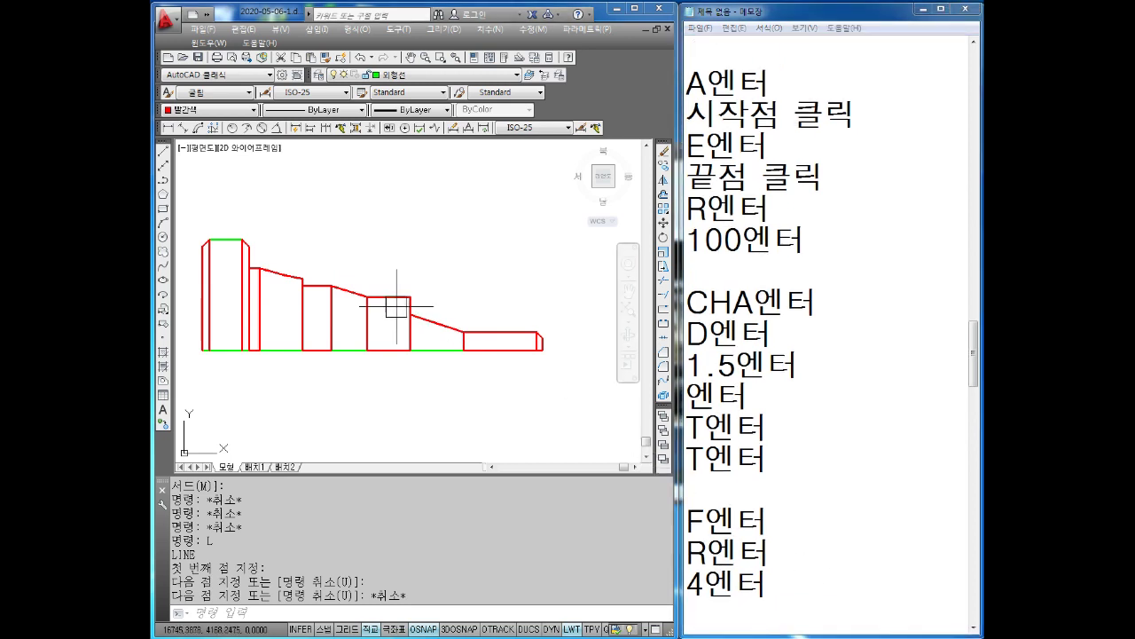
{"action": "scroll", "coordinate": [418, 301], "scroll_direction": "up", "scroll_amount": 3}
{"action": "scroll", "coordinate": [418, 301], "scroll_direction": "up", "scroll_amount": 2}
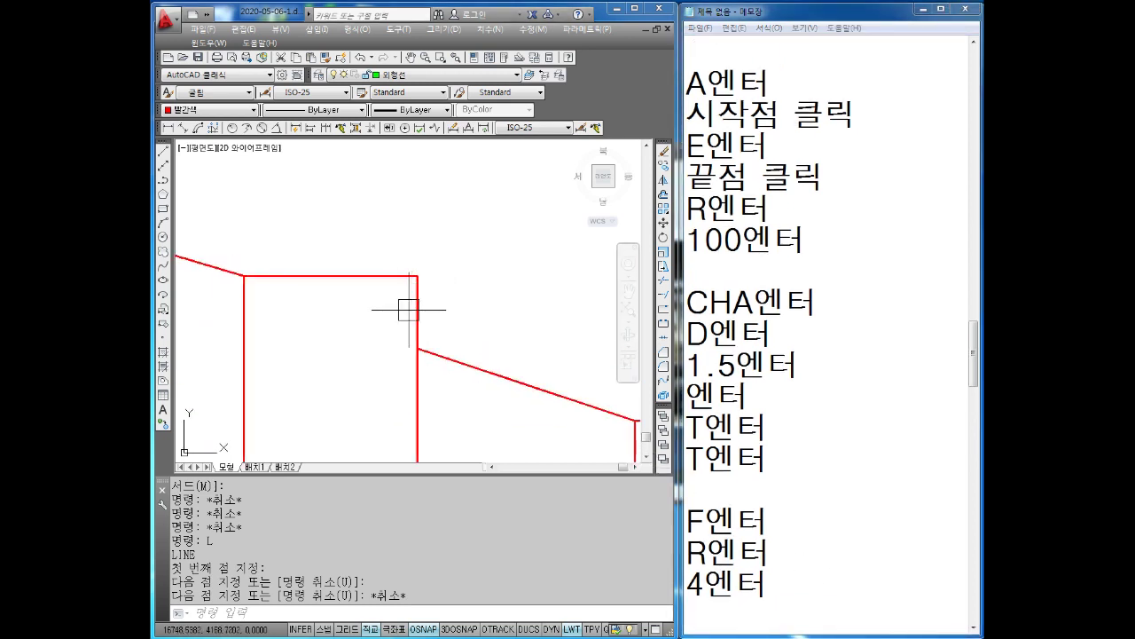
{"action": "scroll", "coordinate": [409, 310], "scroll_direction": "down", "scroll_amount": 3}
{"action": "scroll", "coordinate": [431, 310], "scroll_direction": "down", "scroll_amount": 1}
{"action": "key", "text": "Escape"}
{"action": "key", "text": "Escape"}
{"action": "key", "text": "Escape"}
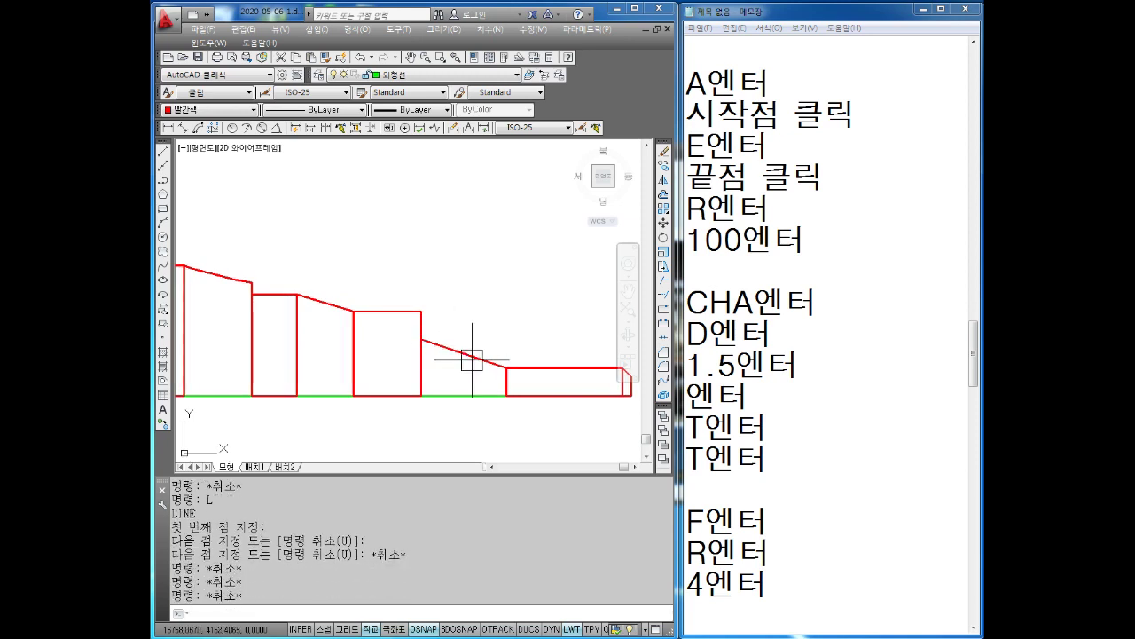
{"action": "type", "text": "F"}
{"action": "key", "text": "Return"}
{"action": "type", "text": "R"}
{"action": "key", "text": "Return"}
{"action": "type", "text": "4"}
{"action": "key", "text": "Return"}
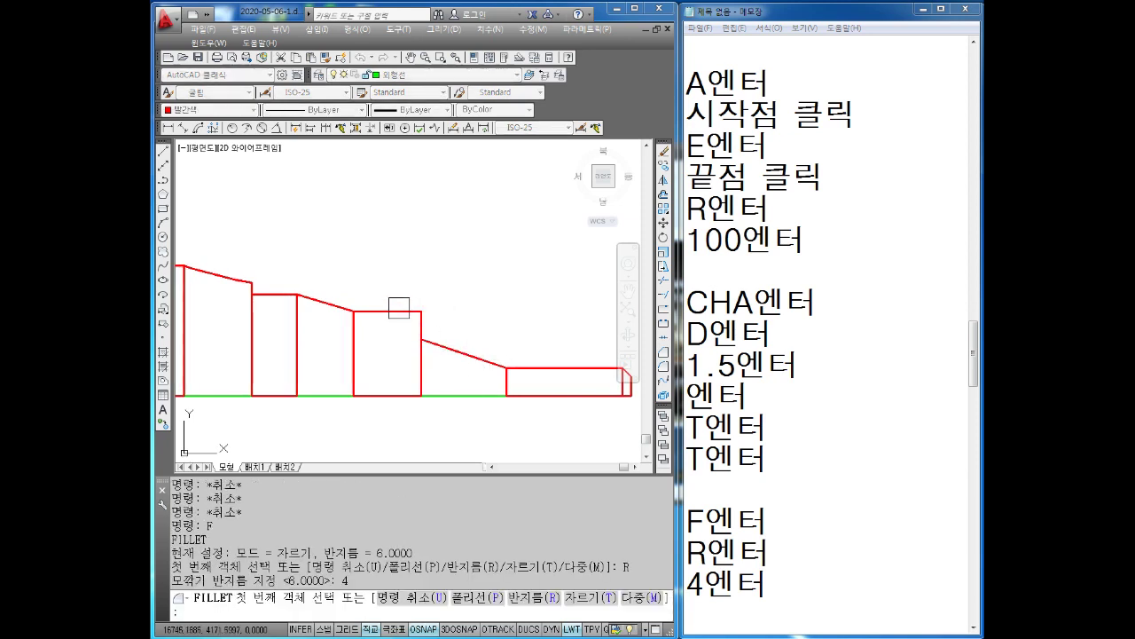
Round the step corner by picking its top and side edges.
{"action": "scroll", "coordinate": [398, 308], "scroll_direction": "up", "scroll_amount": 3}
{"action": "left_click", "coordinate": [418, 316]}
{"action": "left_click", "coordinate": [451, 337]}
{"action": "scroll", "coordinate": [450, 337], "scroll_direction": "down", "scroll_amount": 3}
{"action": "scroll", "coordinate": [474, 306], "scroll_direction": "down", "scroll_amount": 1}
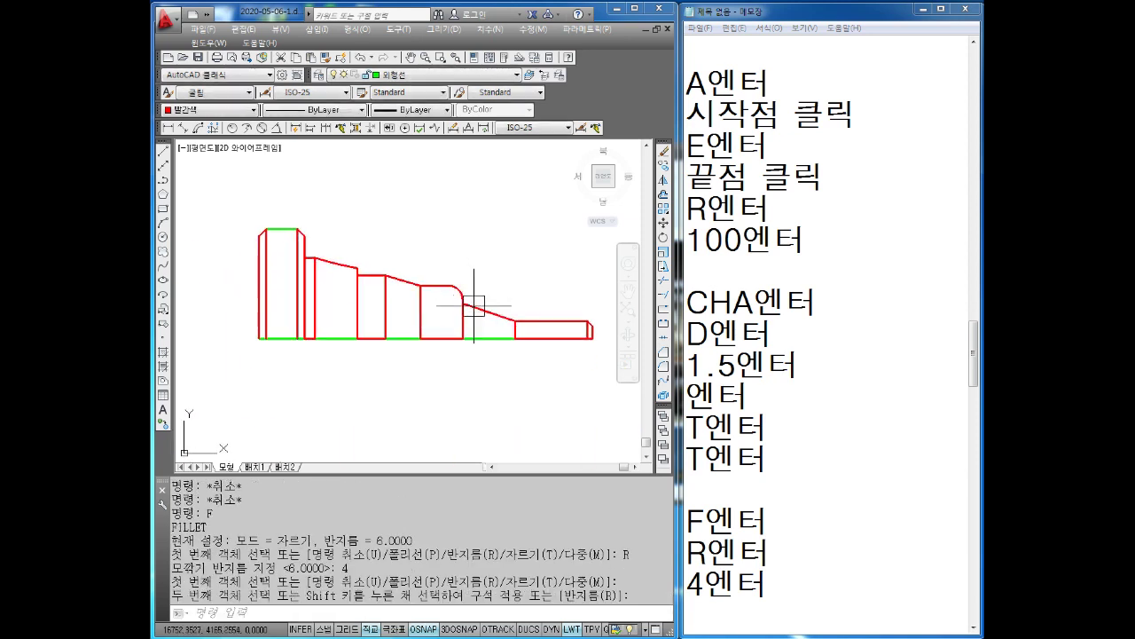
{"action": "middle_click_drag", "start_coordinate": [470, 371], "coordinate": [475, 380]}
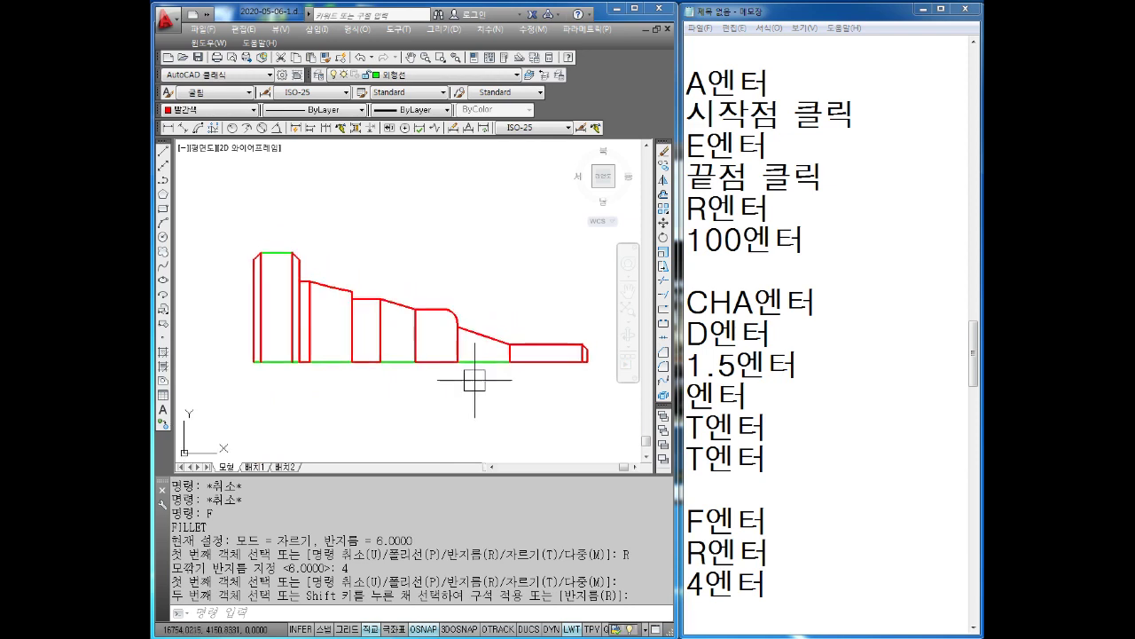
{"action": "scroll", "coordinate": [486, 332], "scroll_direction": "down", "scroll_amount": 2}
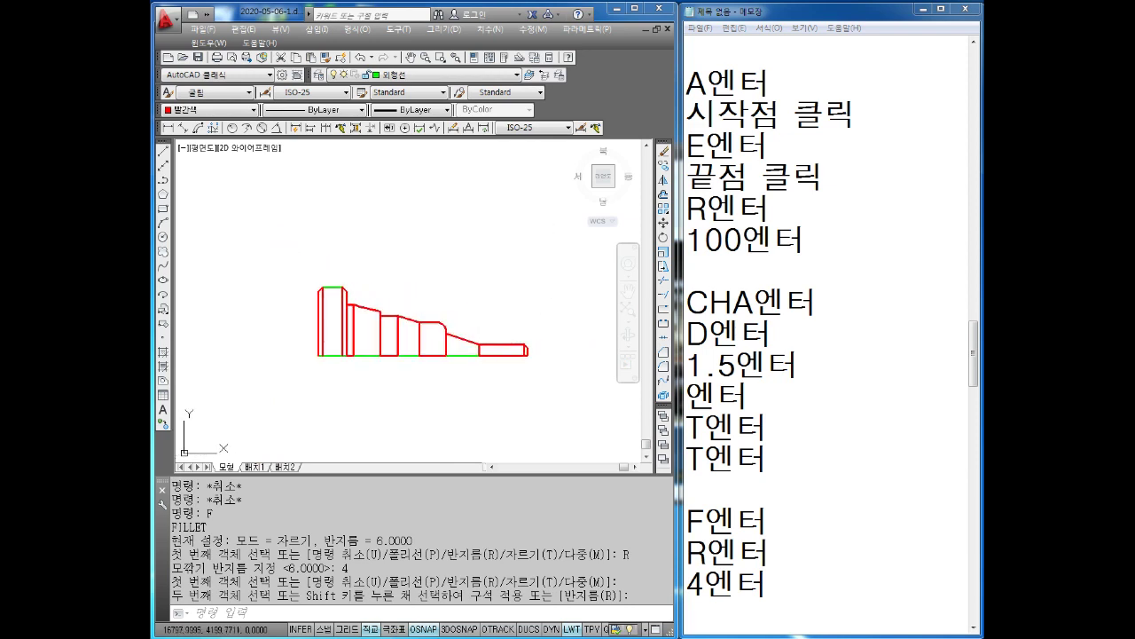
{"action": "left_click", "coordinate": [554, 259]}
Select the whole shaft outline and make it green.
{"action": "left_click", "coordinate": [303, 401]}
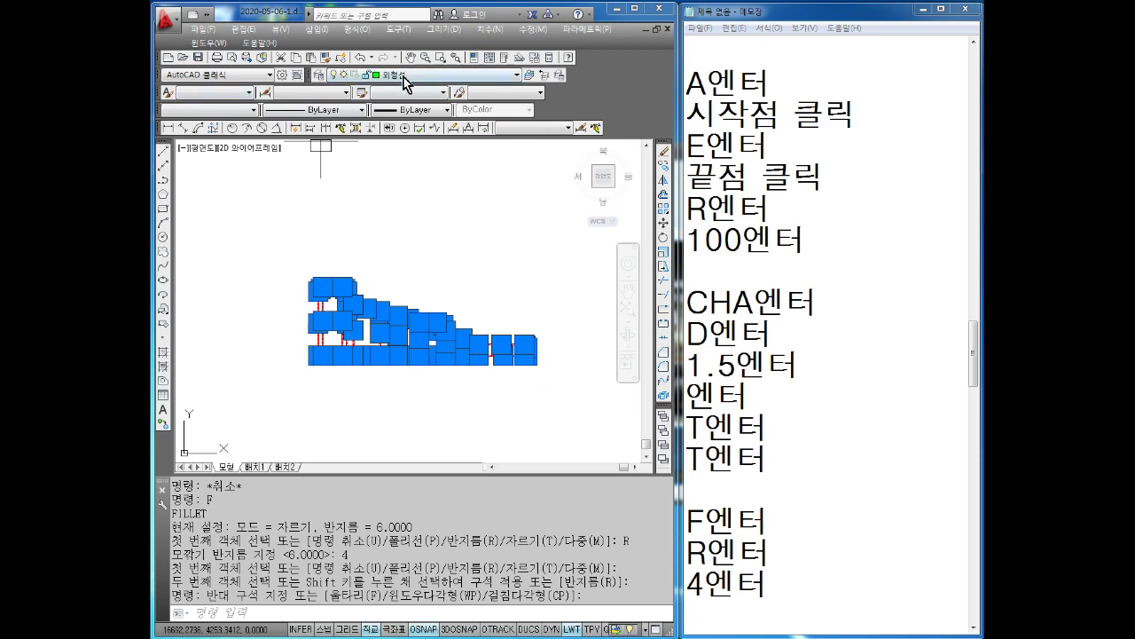
{"action": "left_click", "coordinate": [221, 109]}
{"action": "left_click", "coordinate": [191, 169]}
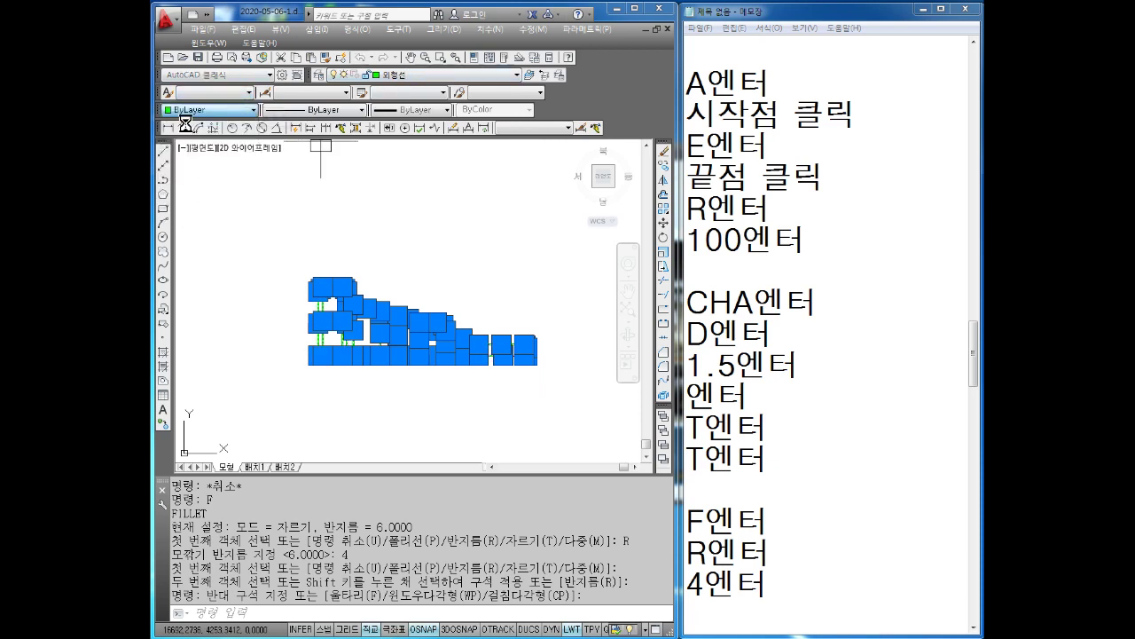
{"action": "key", "text": "Escape"}
{"action": "key", "text": "Escape"}
{"action": "scroll", "coordinate": [439, 328], "scroll_direction": "up", "scroll_amount": 1}
{"action": "scroll", "coordinate": [430, 326], "scroll_direction": "up", "scroll_amount": 1}
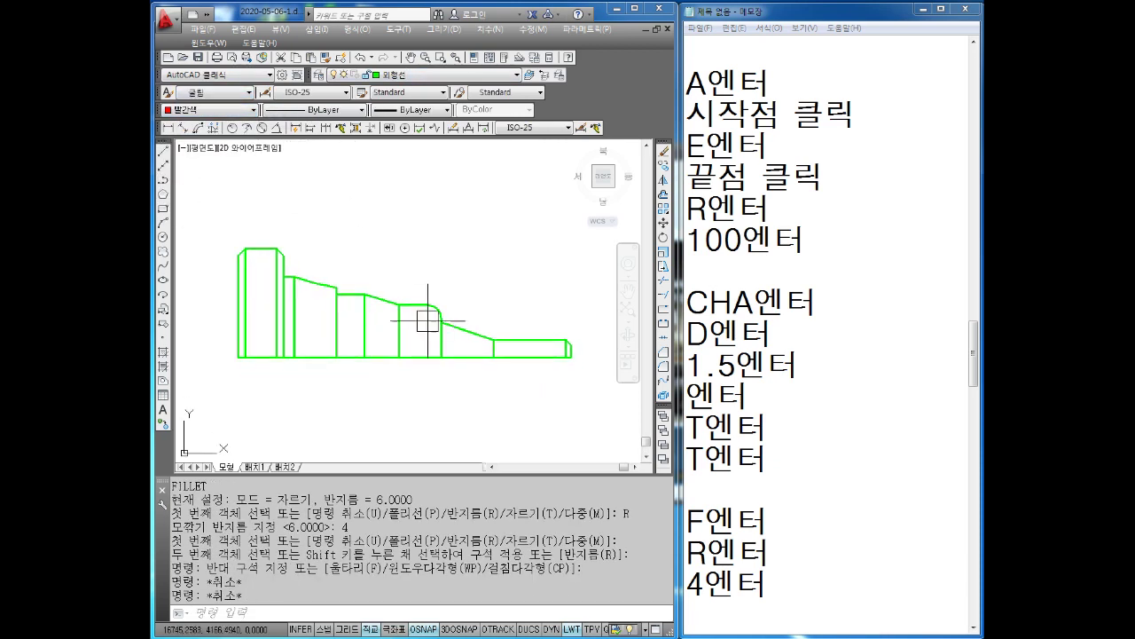
Add mirror notes MI엔터, 전부도형선택 and 엔터 to the Notepad list.
{"action": "left_click", "coordinate": [811, 578]}
{"action": "scroll", "coordinate": [812, 581], "scroll_direction": "down", "scroll_amount": 2}
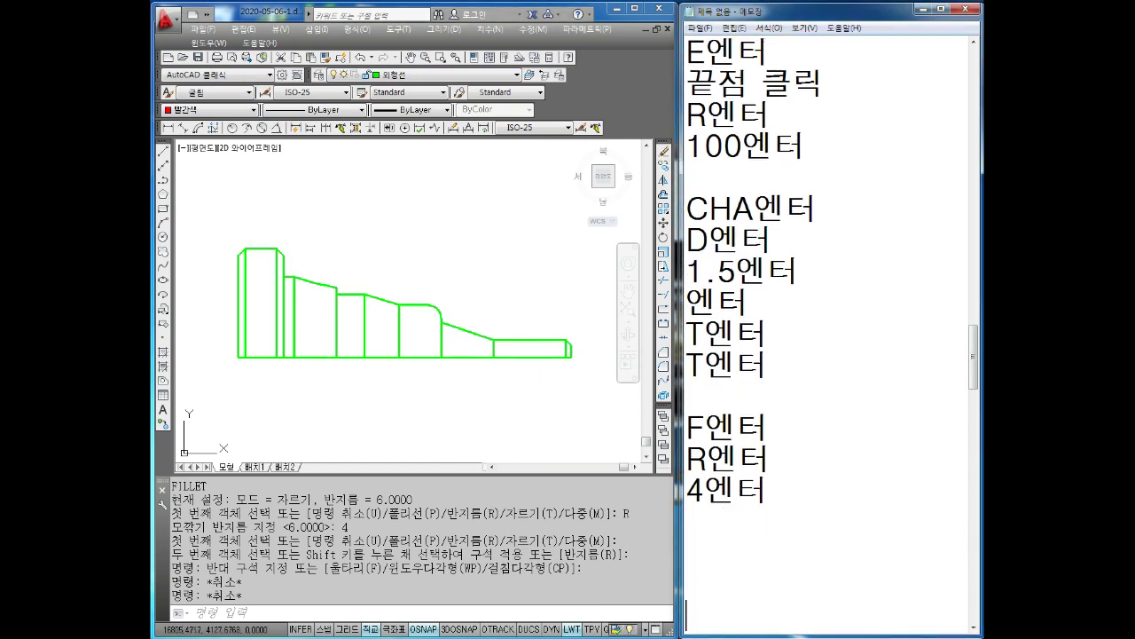
{"action": "left_click", "coordinate": [812, 581]}
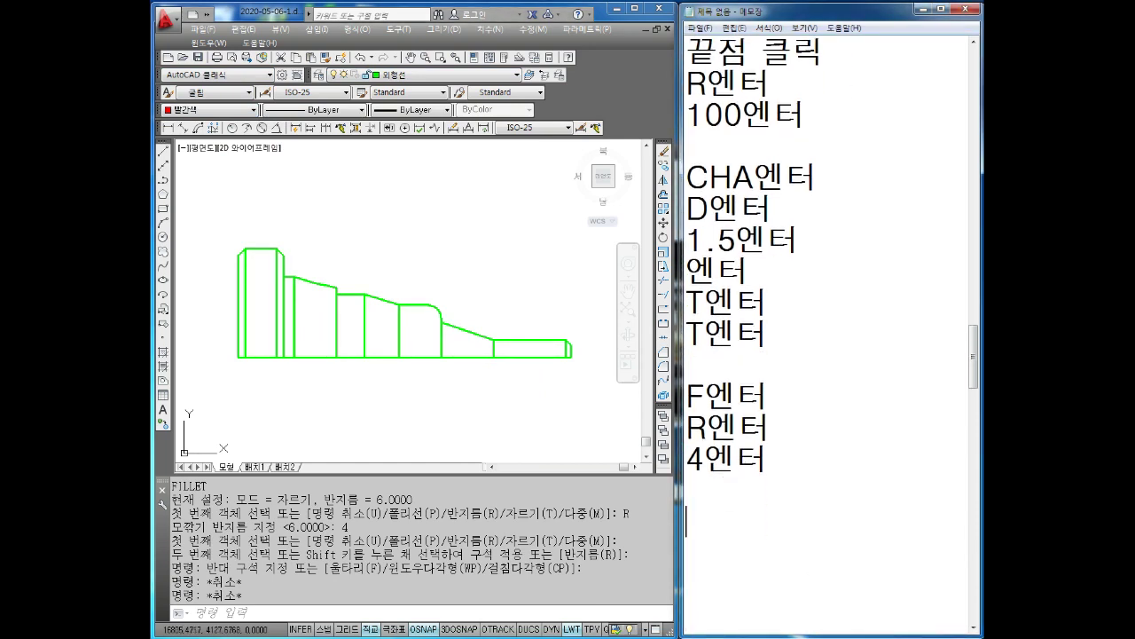
{"action": "type", "text": "Mㅑ"}
{"action": "type", "text": "터"}
{"action": "key", "text": "Return"}
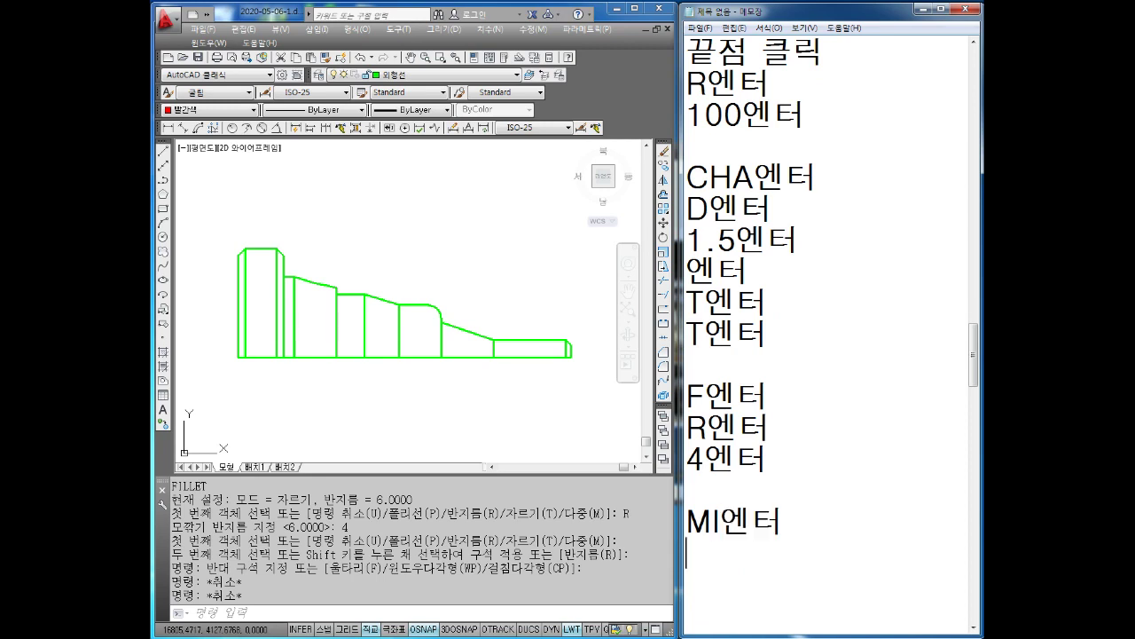
{"action": "type", "text": "ㄷㅐ치"}
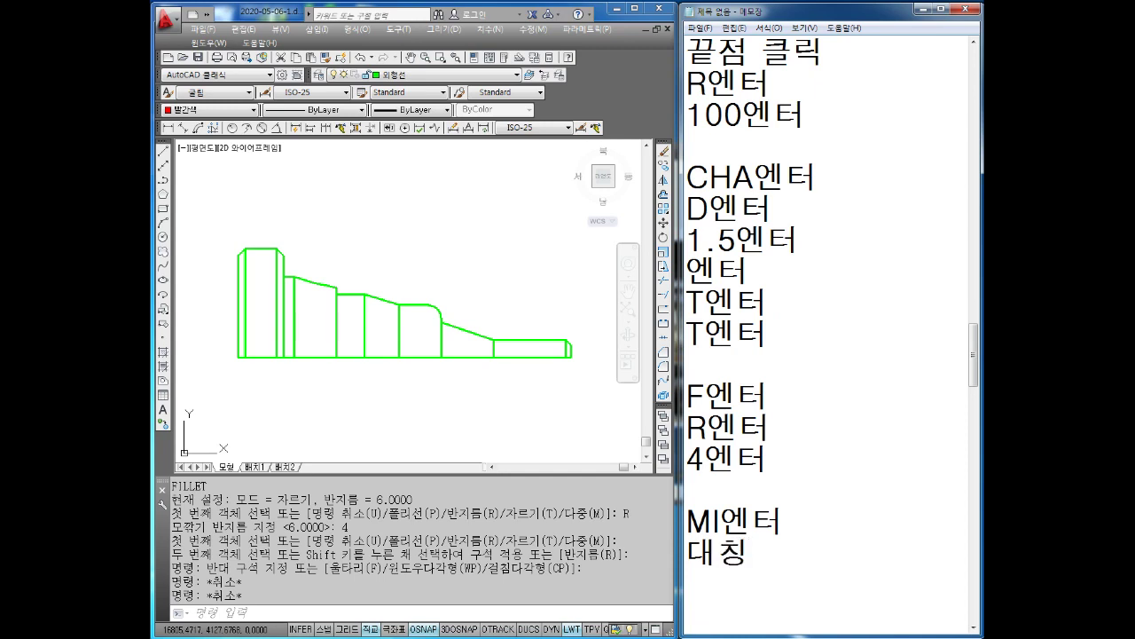
{"action": "key", "text": "BackSpace"}
{"action": "key", "text": "BackSpace"}
{"action": "key", "text": "BackSpace"}
{"action": "type", "text": "전부"}
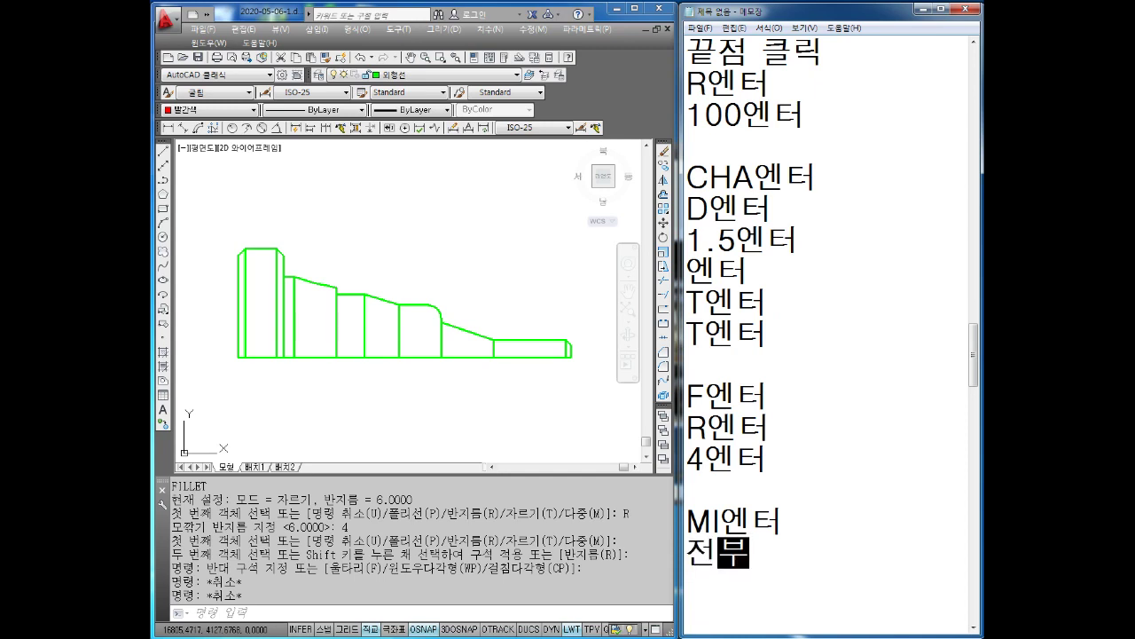
{"action": "type", "text": "도형선택"}
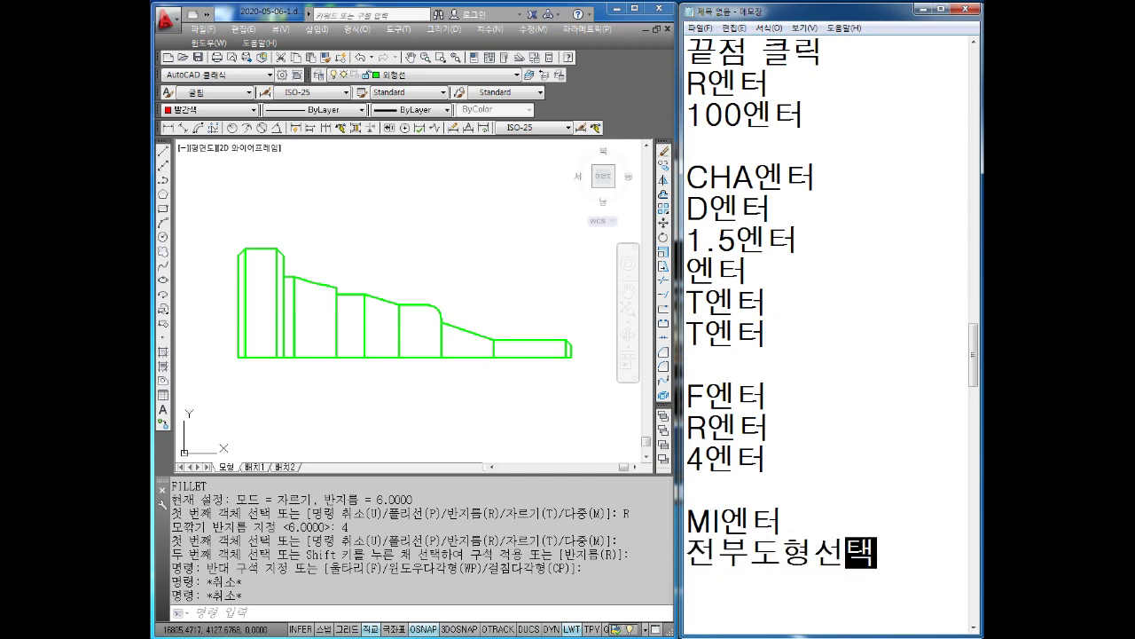
{"action": "key", "text": "Return"}
{"action": "type", "text": "엔터"}
{"action": "key", "text": "Return"}
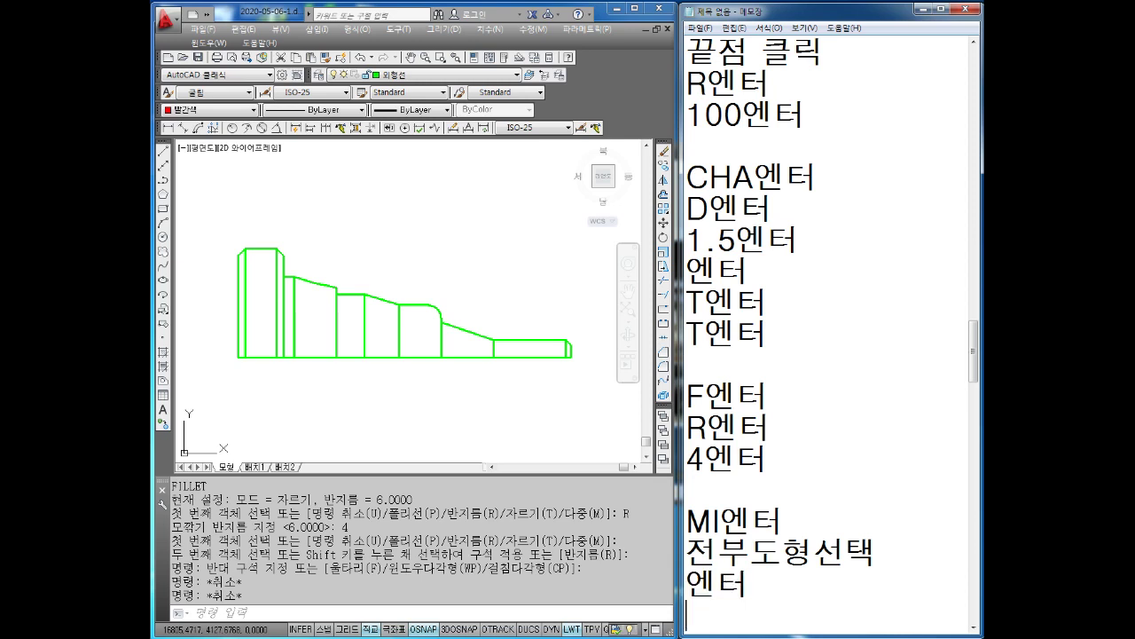
Add the notes 수평중심점 양쪽 끝점 클릭 and 엔터 to finish the mirror steps.
{"action": "type", "text": "주"}
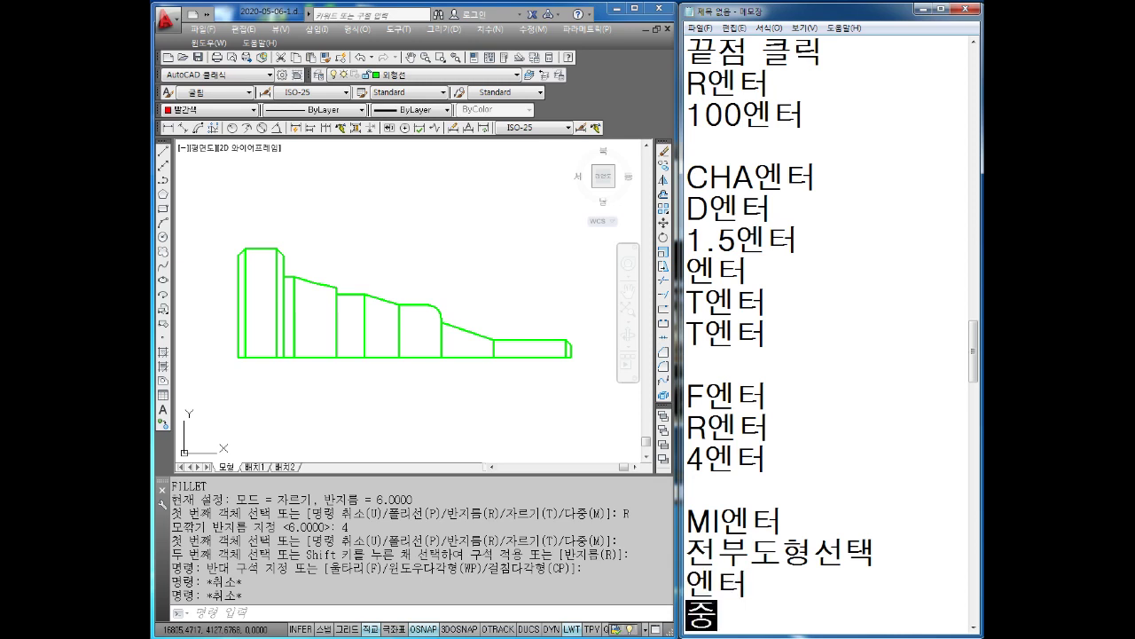
{"action": "type", "text": "수평"}
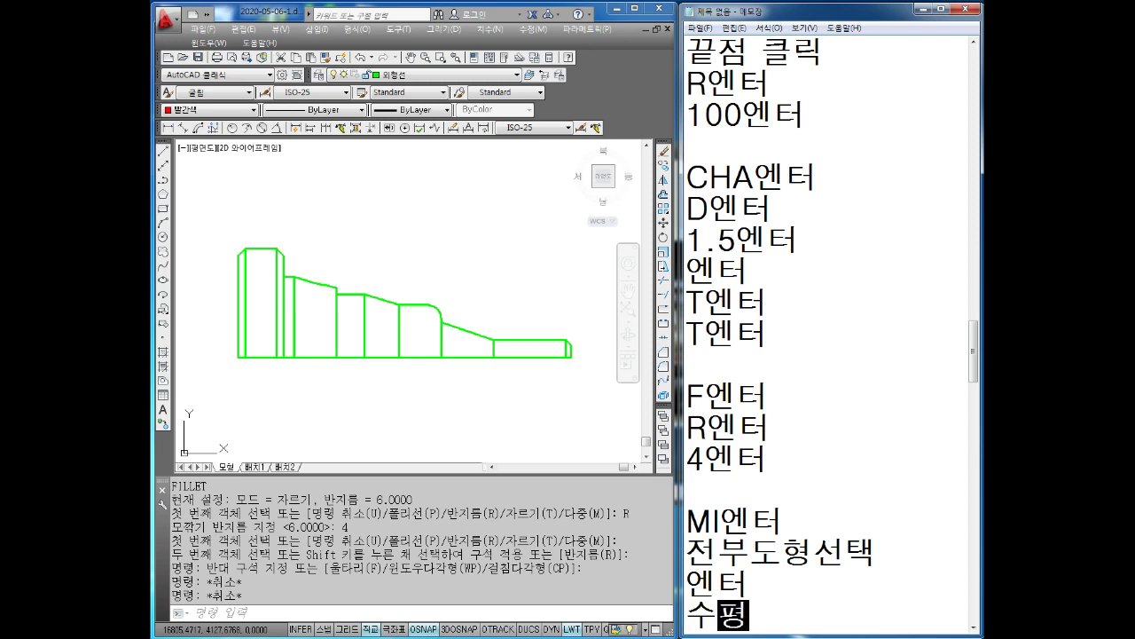
{"action": "type", "text": "ㅅ"}
{"action": "type", "text": "중심점 "}
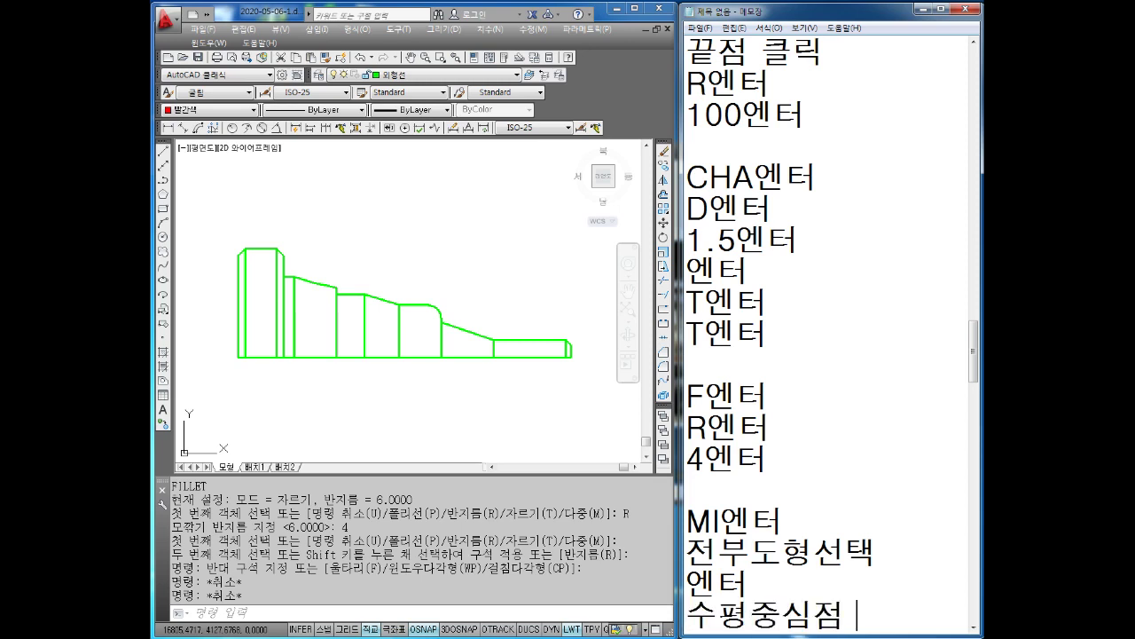
{"action": "type", "text": "양쪼쪽"}
{"action": "key", "text": "Return"}
{"action": "type", "text": "끝"}
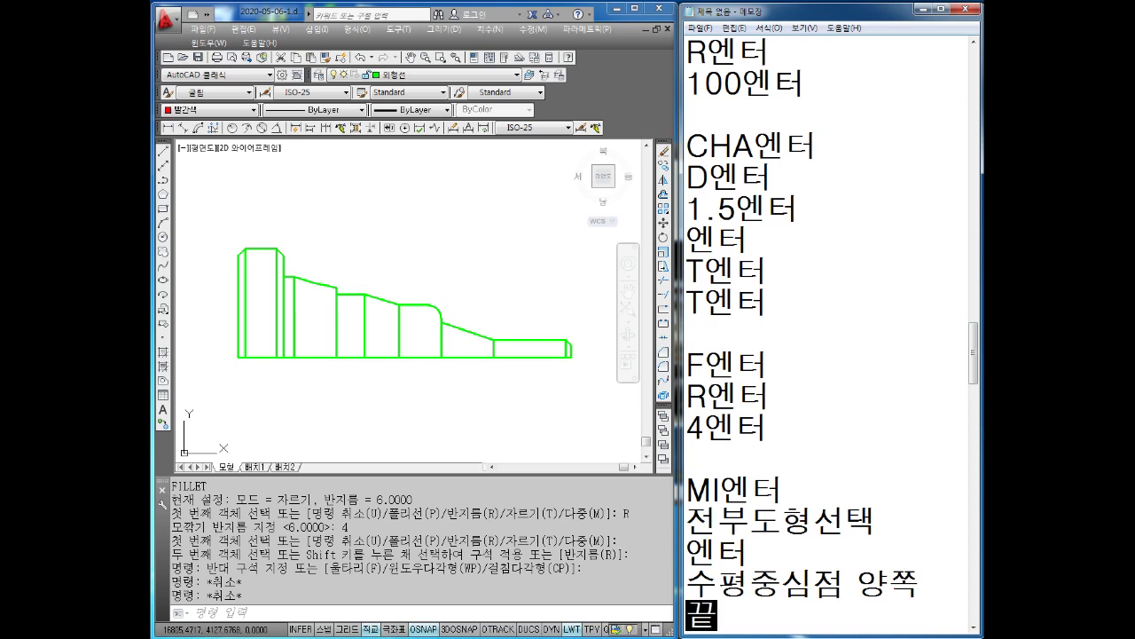
{"action": "type", "text": "점 클릭"}
{"action": "key", "text": "Return"}
{"action": "type", "text": "엔터"}
{"action": "key", "text": "Return"}
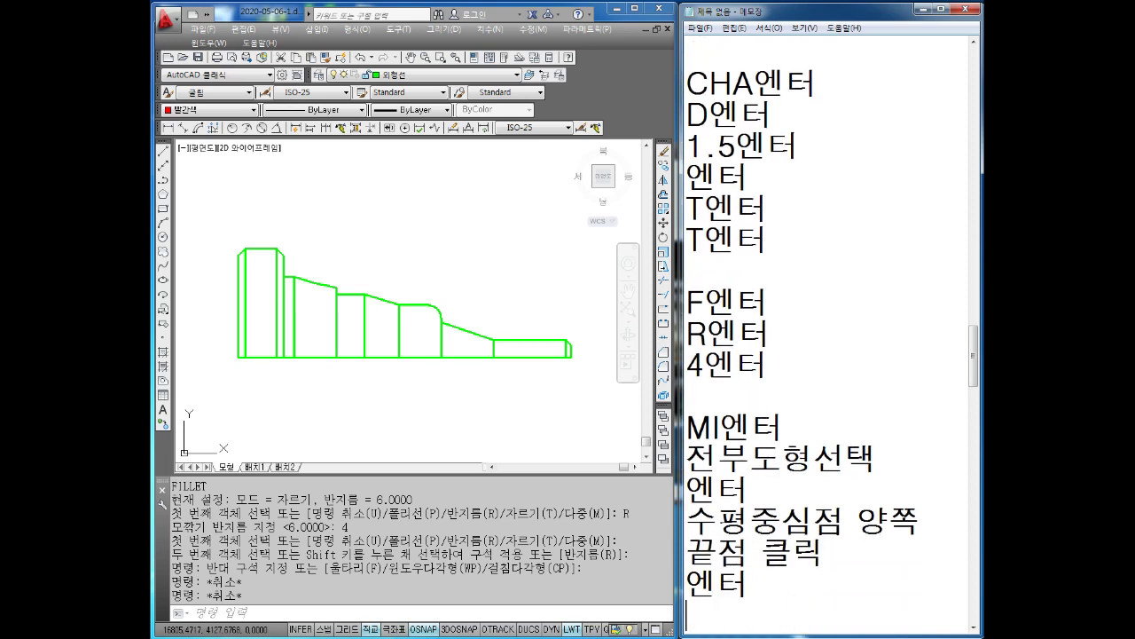
{"action": "left_click", "coordinate": [366, 421]}
Start MIRROR and window-select all 32 objects of the outline.
{"action": "key", "text": "Escape"}
{"action": "key", "text": "Escape"}
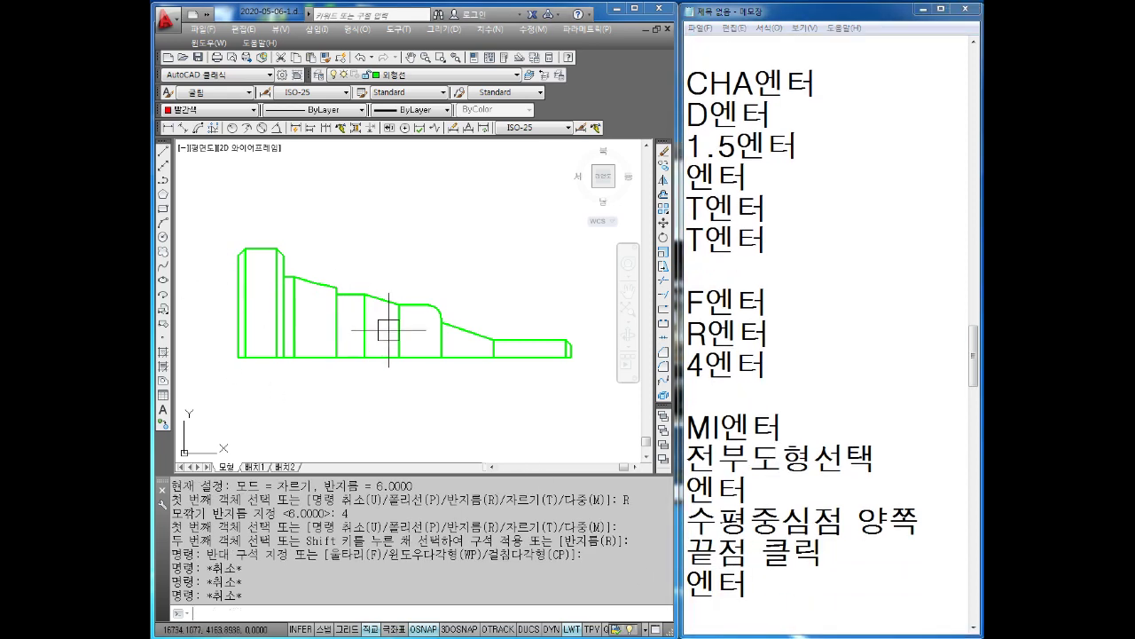
{"action": "key", "text": "Escape"}
{"action": "key", "text": "Escape"}
{"action": "key", "text": "Return"}
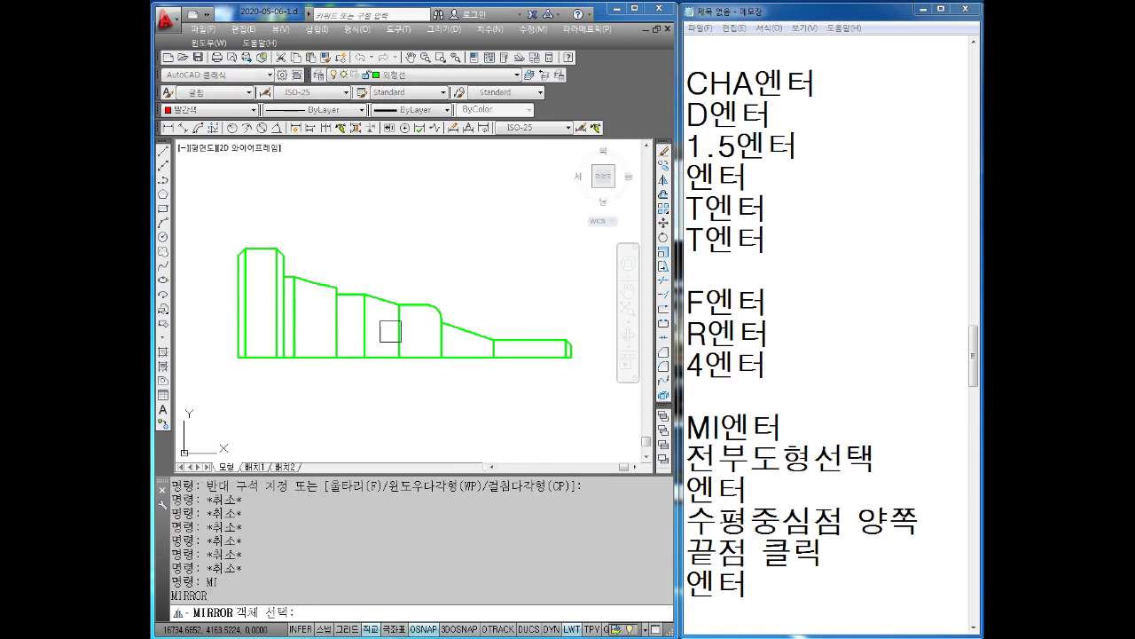
{"action": "scroll", "coordinate": [450, 330], "scroll_direction": "down", "scroll_amount": 4}
{"action": "scroll", "coordinate": [555, 328], "scroll_direction": "up", "scroll_amount": 3}
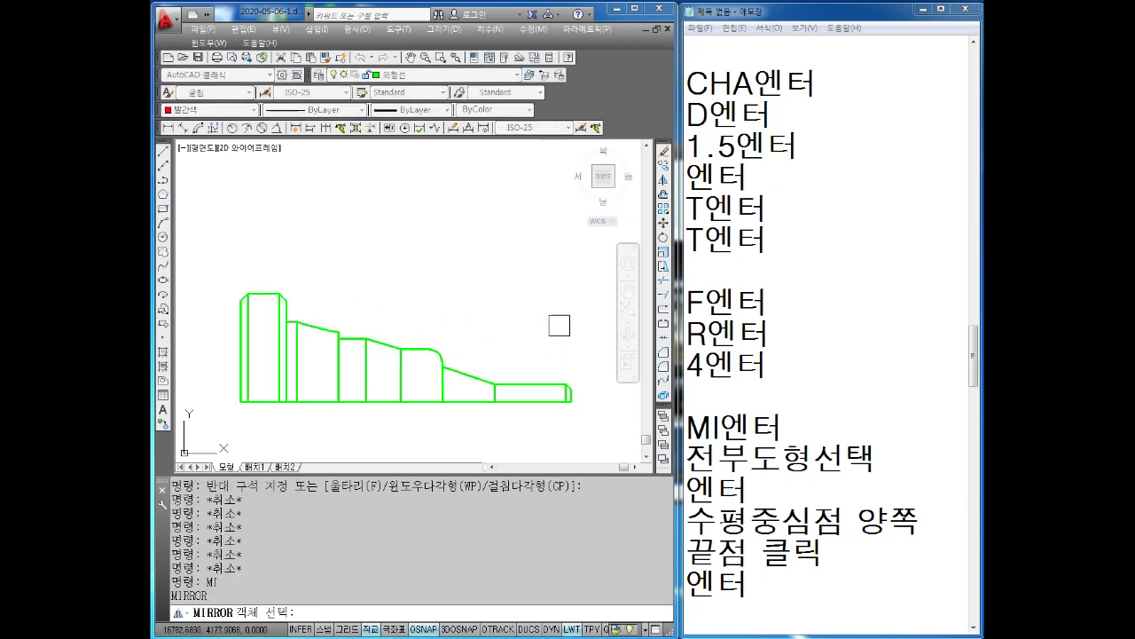
{"action": "scroll", "coordinate": [554, 328], "scroll_direction": "up", "scroll_amount": 1}
{"action": "left_click", "coordinate": [565, 224]}
{"action": "left_click", "coordinate": [205, 429]}
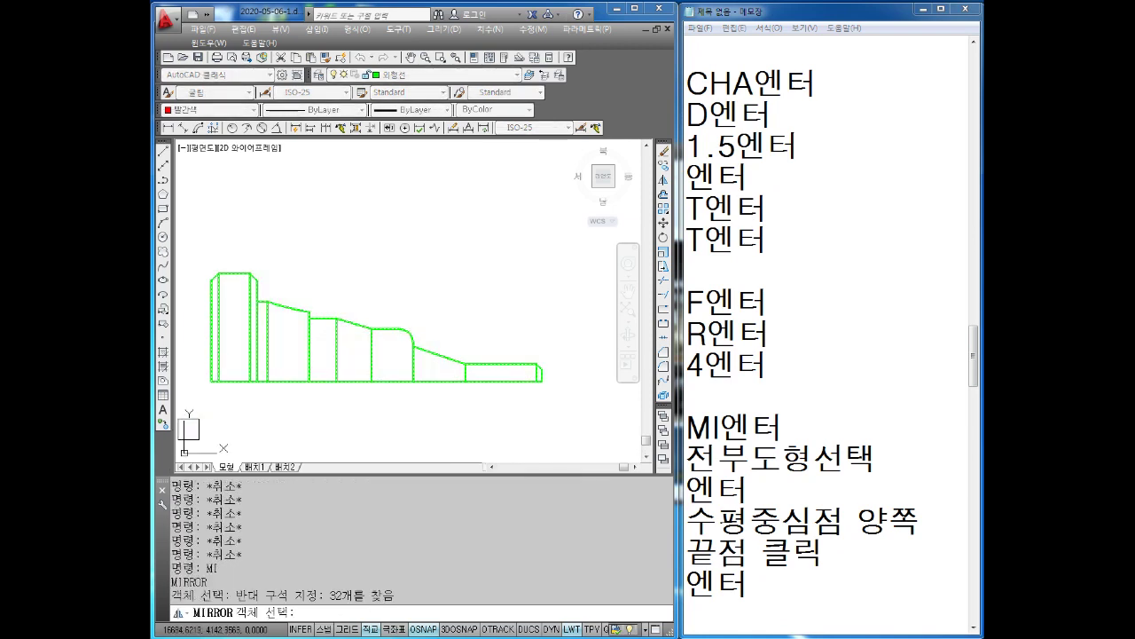
{"action": "key", "text": "Return"}
Mirror the outline across the base line's two endpoints, keeping the original half.
{"action": "middle_click_drag", "start_coordinate": [204, 430], "coordinate": [263, 365]}
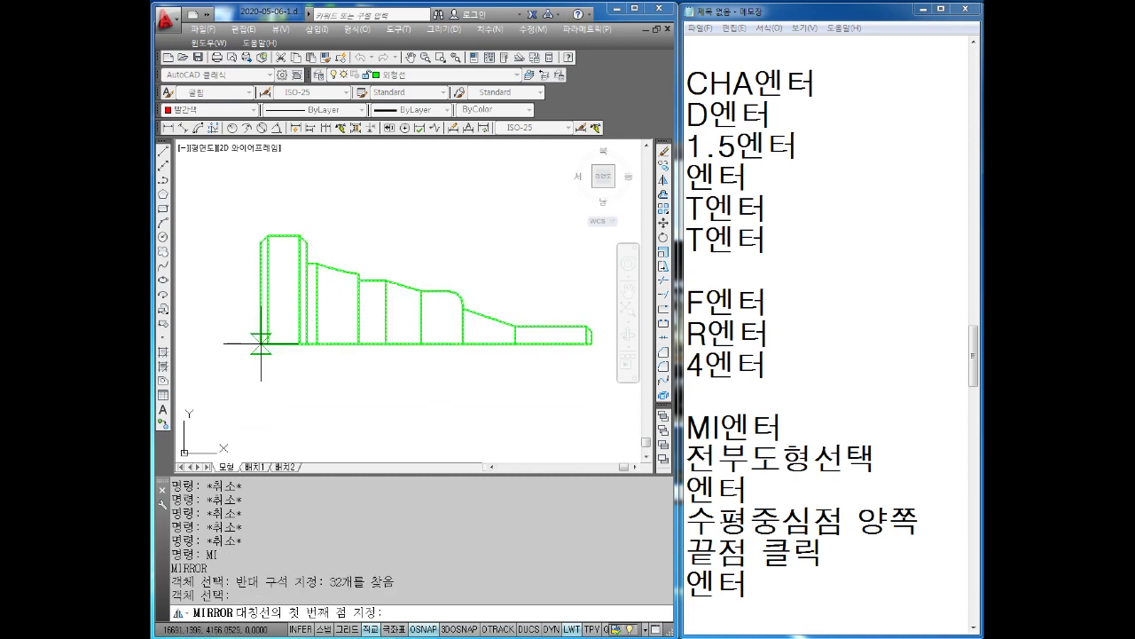
{"action": "left_click", "coordinate": [260, 344]}
{"action": "left_click", "coordinate": [592, 344]}
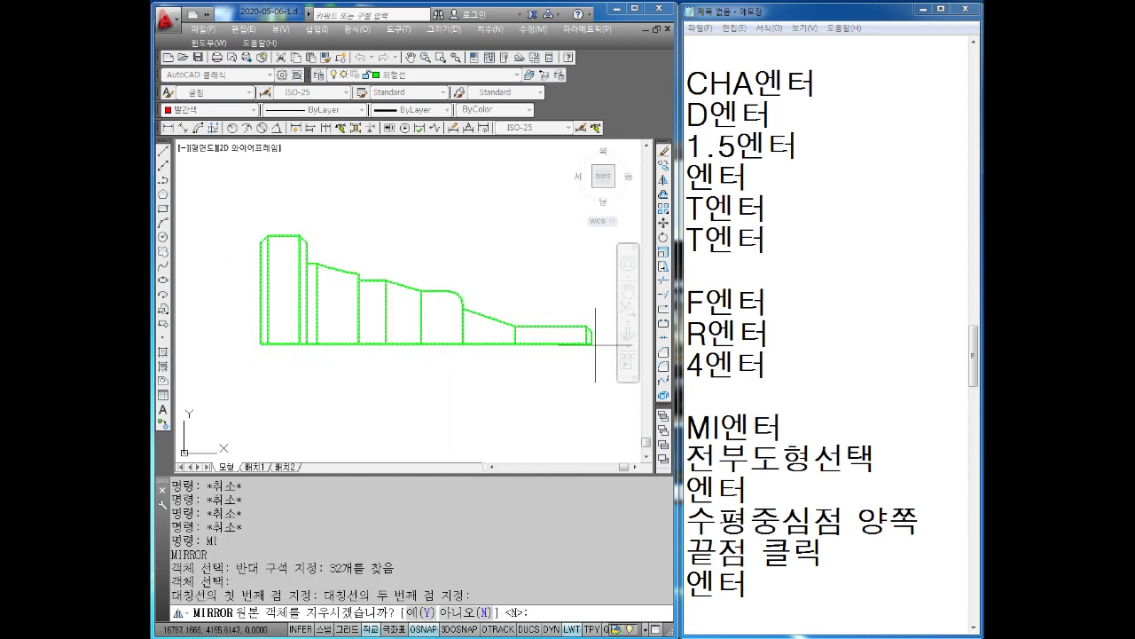
{"action": "key", "text": "Return"}
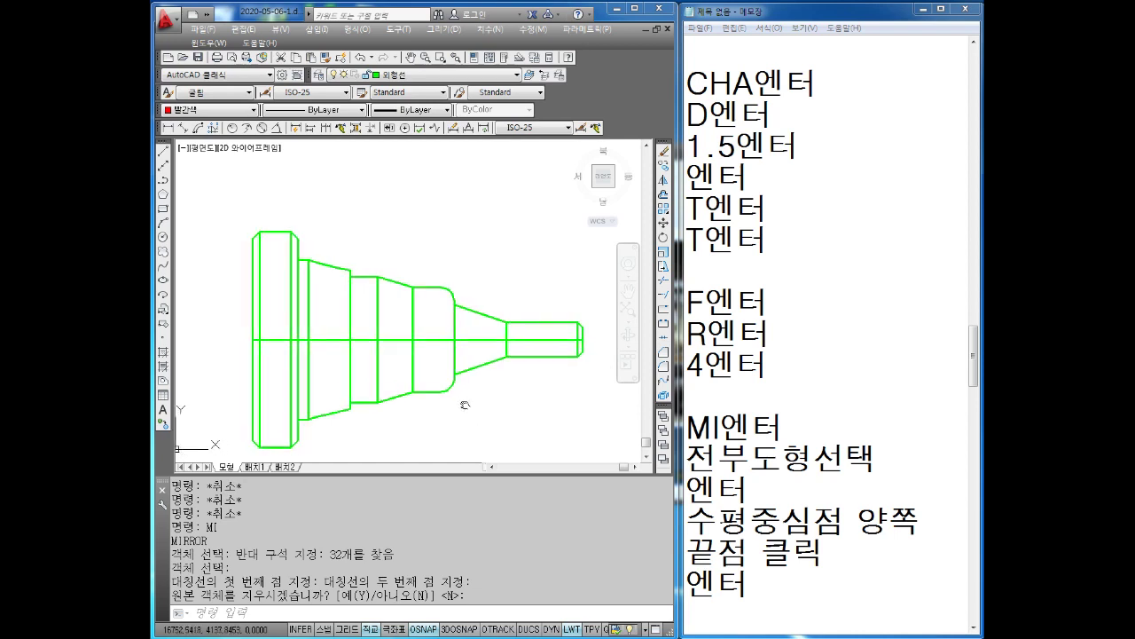
{"action": "middle_click_drag", "start_coordinate": [482, 398], "coordinate": [472, 394]}
{"action": "middle_click_drag", "start_coordinate": [389, 364], "coordinate": [382, 349]}
{"action": "key", "text": "Escape"}
{"action": "key", "text": "Escape"}
{"action": "left_click", "coordinate": [418, 325]}
Erase the redundant centre-line pieces inside the left steps.
{"action": "left_click", "coordinate": [418, 324]}
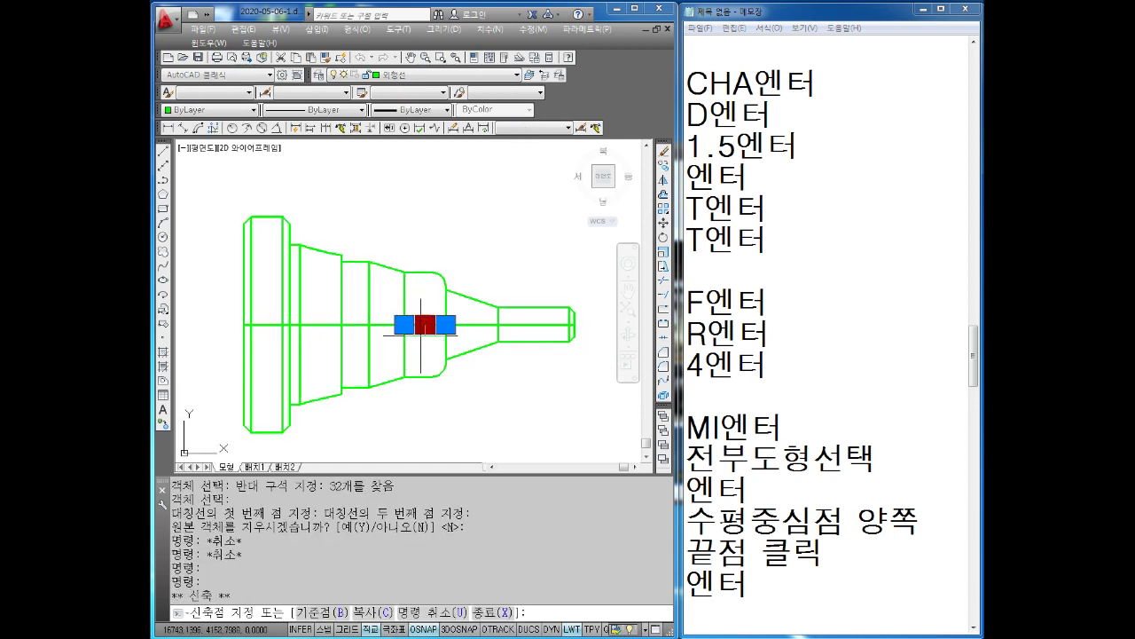
{"action": "key", "text": "Escape"}
{"action": "key", "text": "Escape"}
{"action": "scroll", "coordinate": [278, 344], "scroll_direction": "up", "scroll_amount": 1}
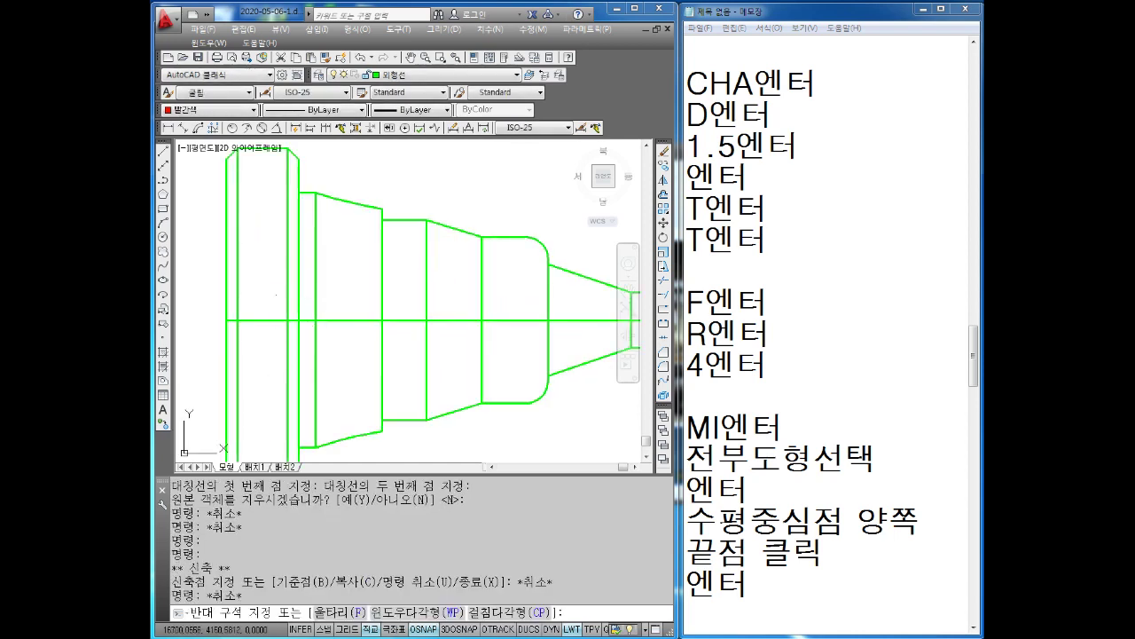
{"action": "left_click", "coordinate": [256, 340]}
{"action": "left_click", "coordinate": [316, 347]}
{"action": "key", "text": "Delete"}
{"action": "scroll", "coordinate": [304, 312], "scroll_direction": "up", "scroll_amount": 1}
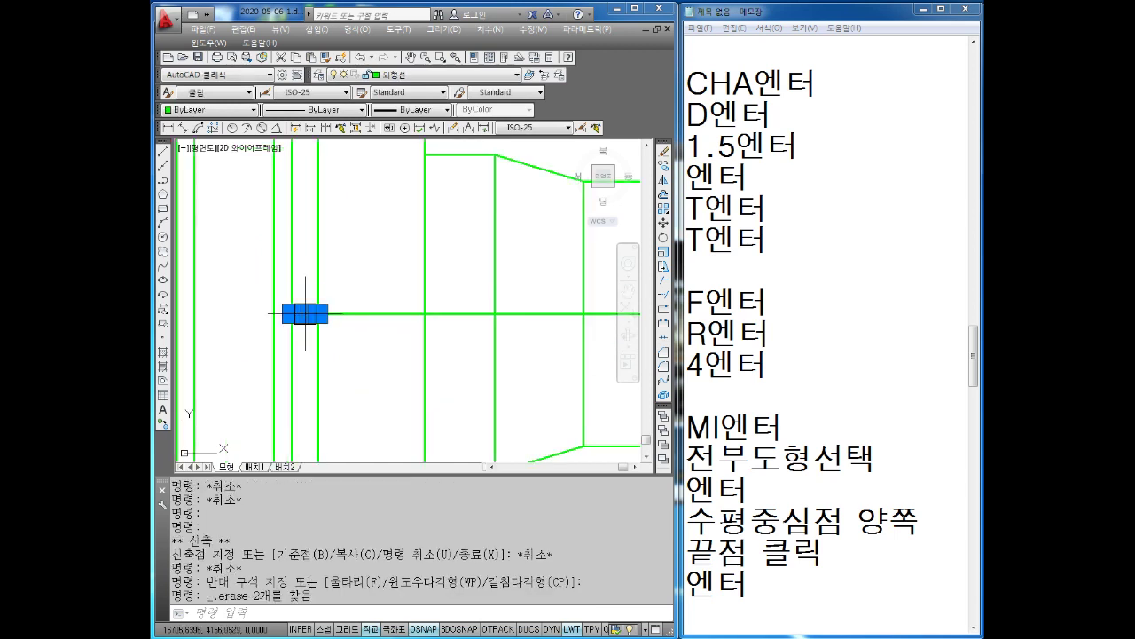
{"action": "key", "text": "Delete"}
Erase more line segments, undo the mistaken erase, and select another segment.
{"action": "left_click", "coordinate": [373, 312]}
{"action": "left_click", "coordinate": [373, 337]}
{"action": "left_click", "coordinate": [296, 312]}
{"action": "key", "text": "Delete"}
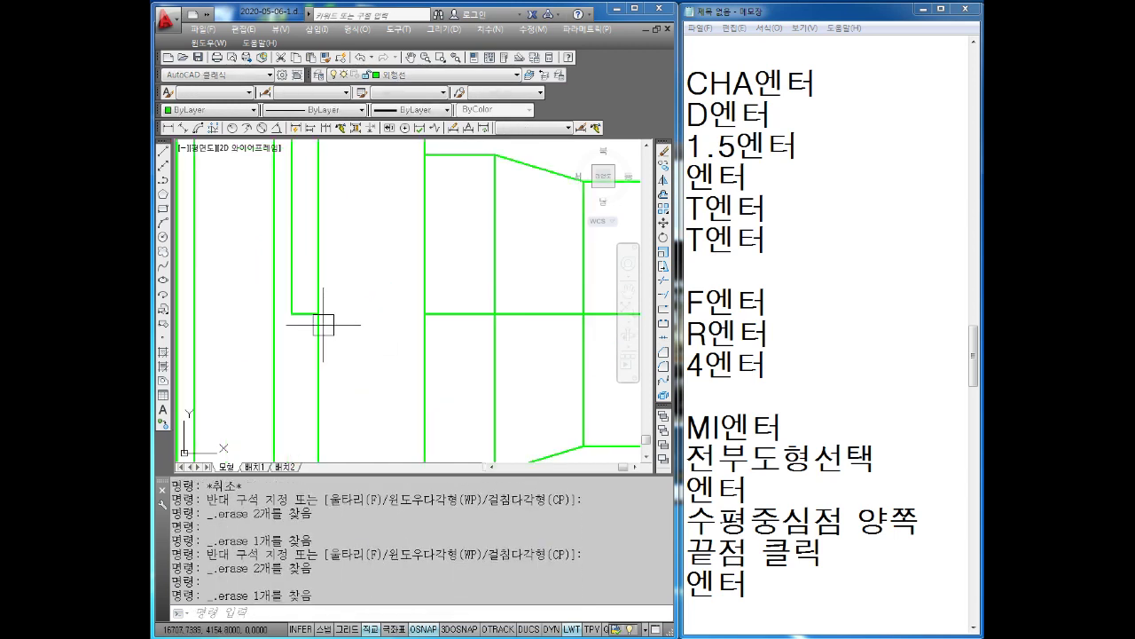
{"action": "type", "text": "u"}
{"action": "key", "text": "Return"}
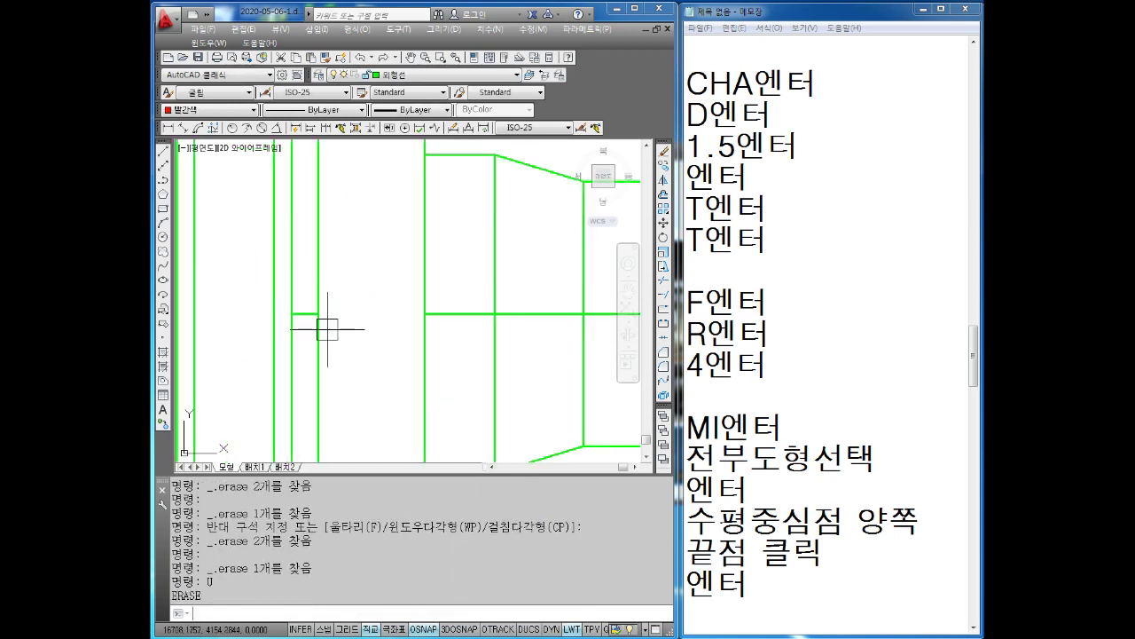
{"action": "left_click", "coordinate": [263, 302]}
{"action": "left_click", "coordinate": [334, 317]}
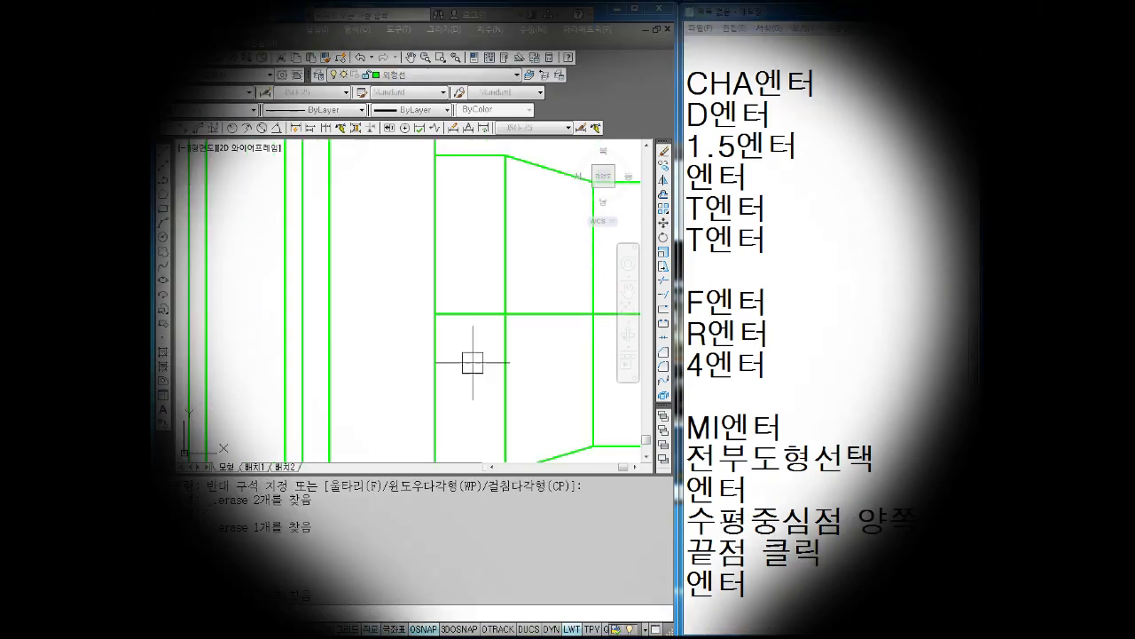